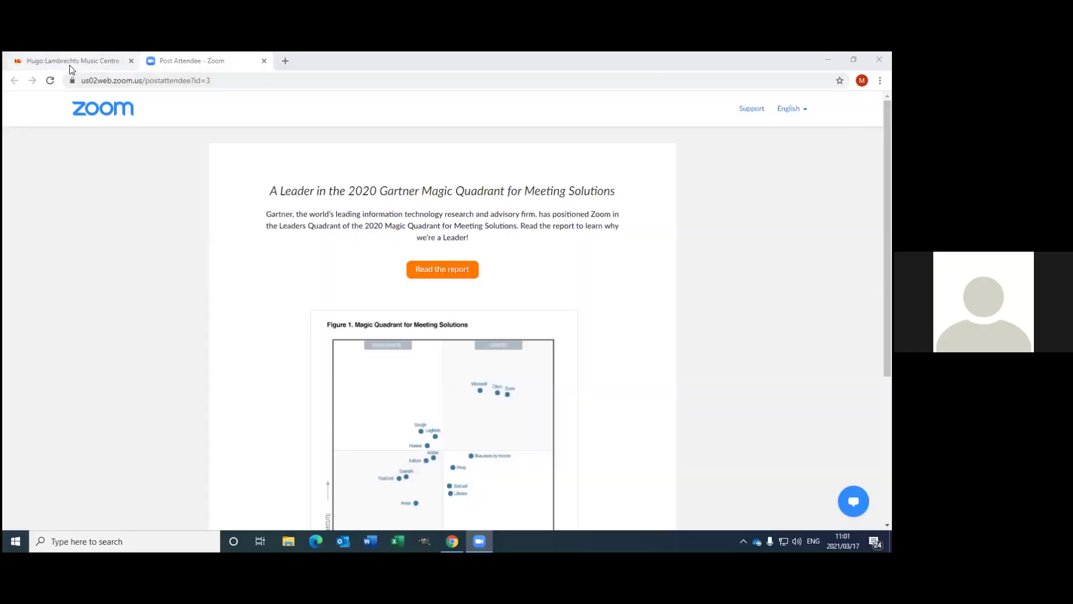
Switch to Rise Accounting and open the batch invoicing list in the school section.
left_click(69, 64)
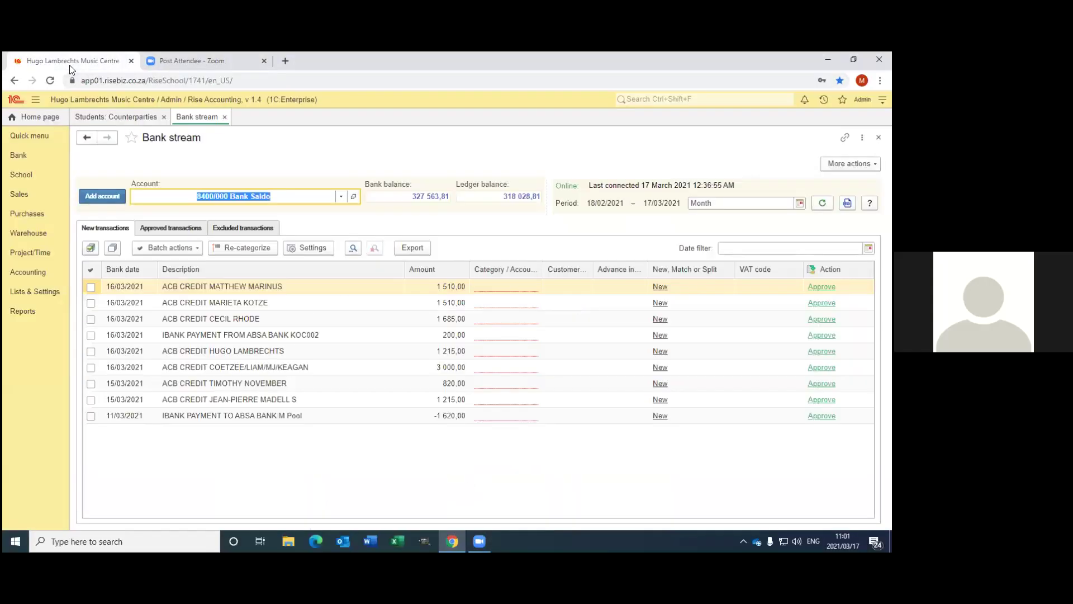
left_click(20, 175)
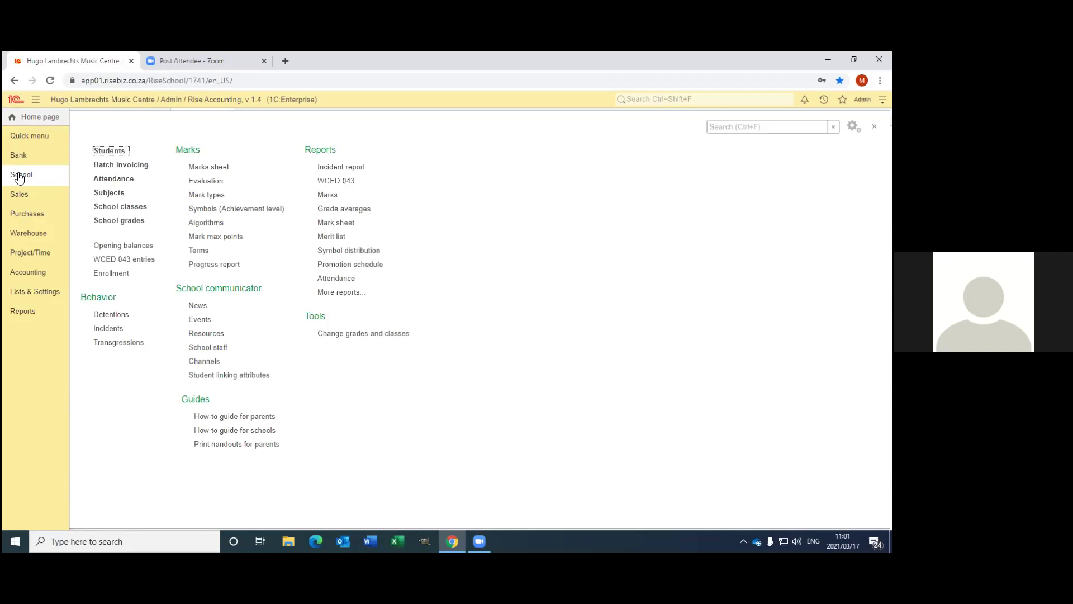
left_click(115, 166)
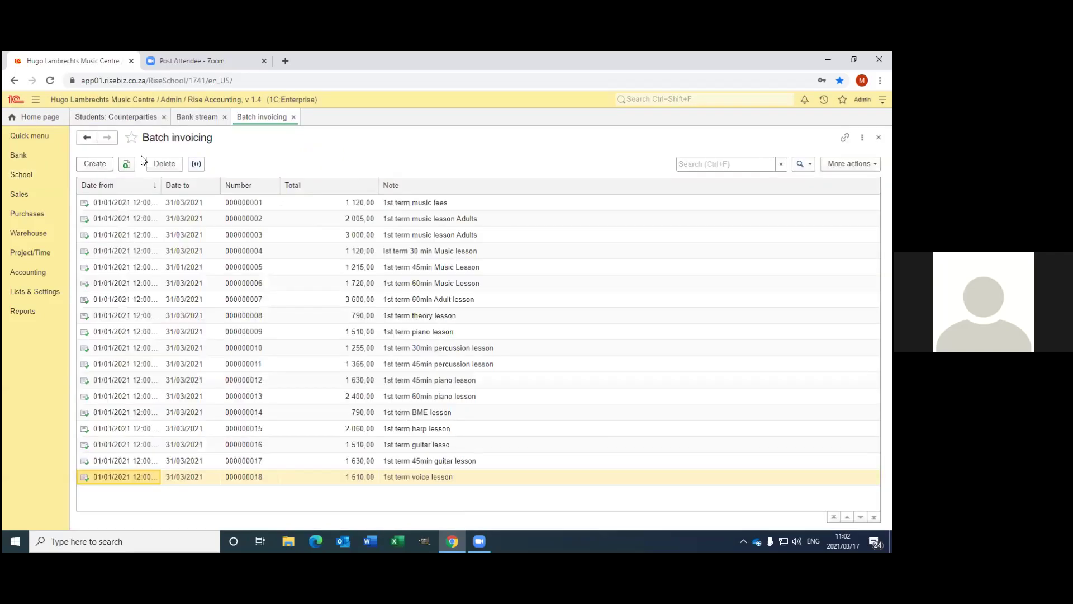
left_click(293, 117)
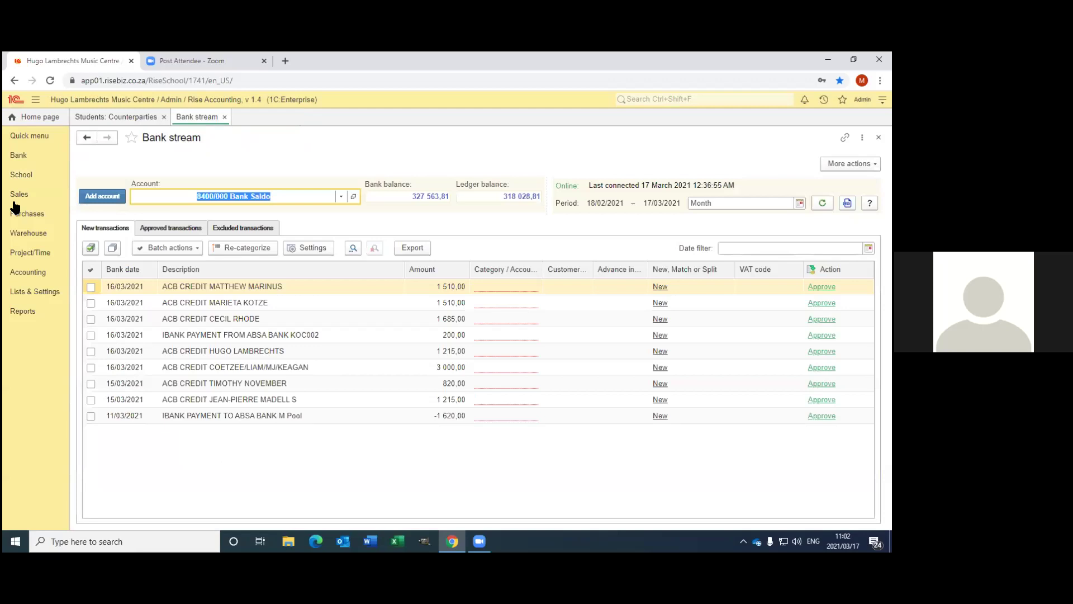
left_click(23, 176)
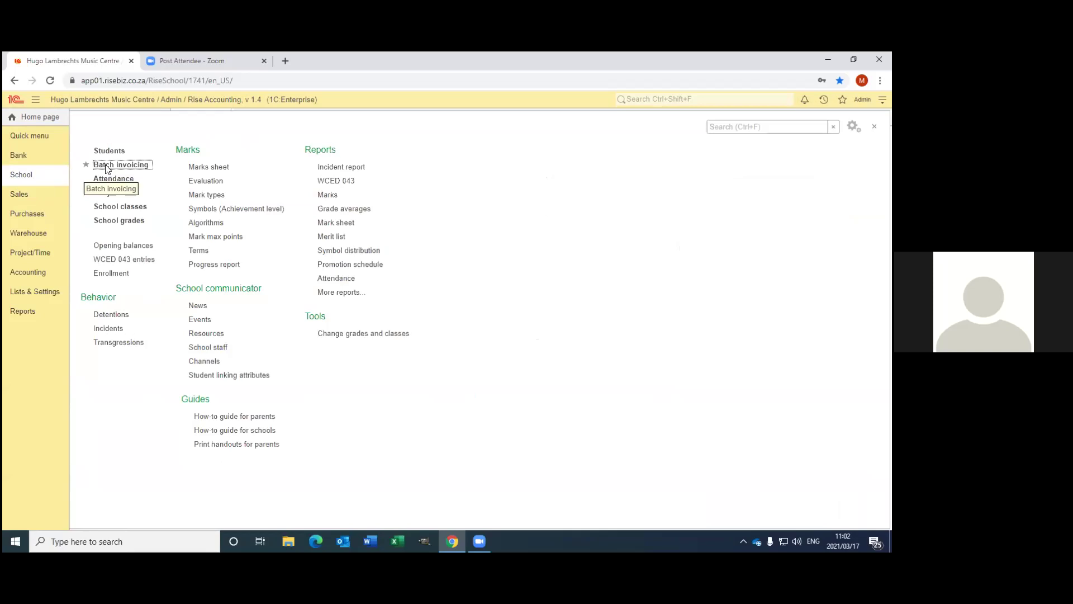
left_click(106, 166)
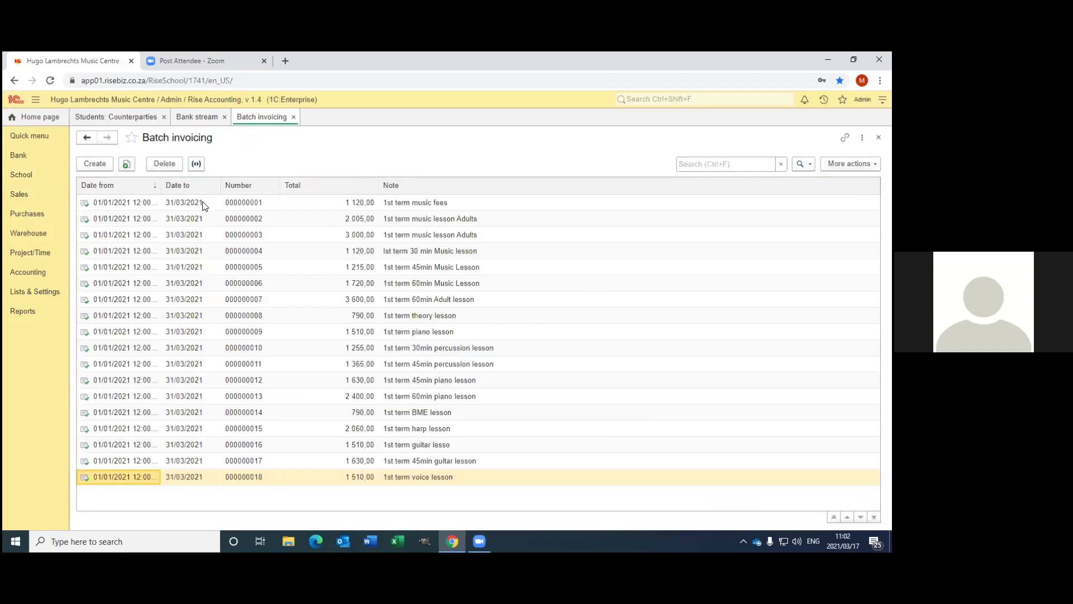
Create a new batch invoice from 01.04.2021 to 30.06.2021 with the note "2nd term music fees".
left_click(95, 164)
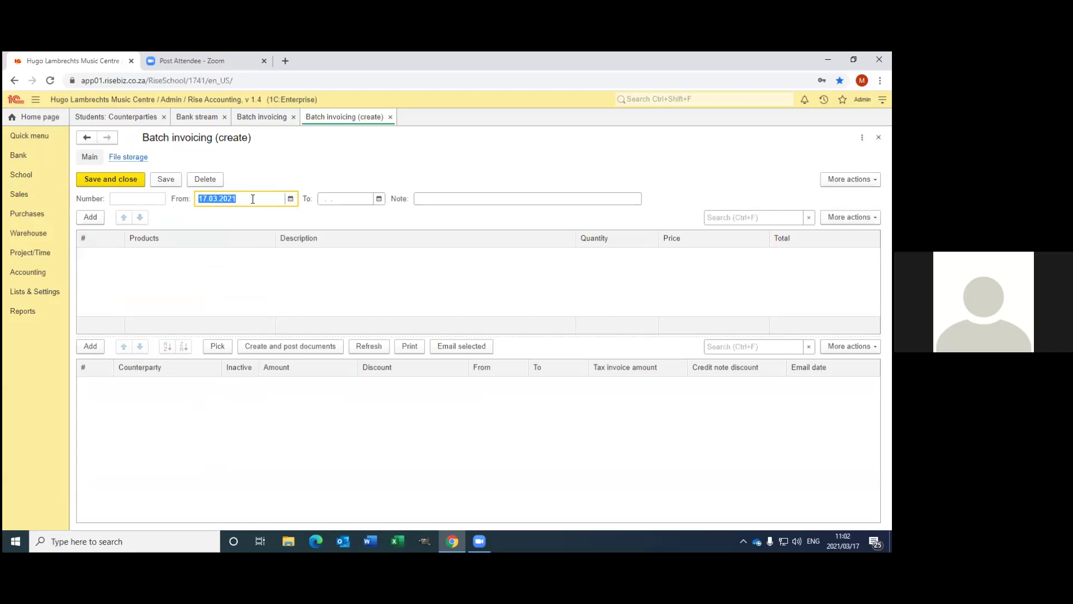
type("01.04.2021")
left_click(337, 198)
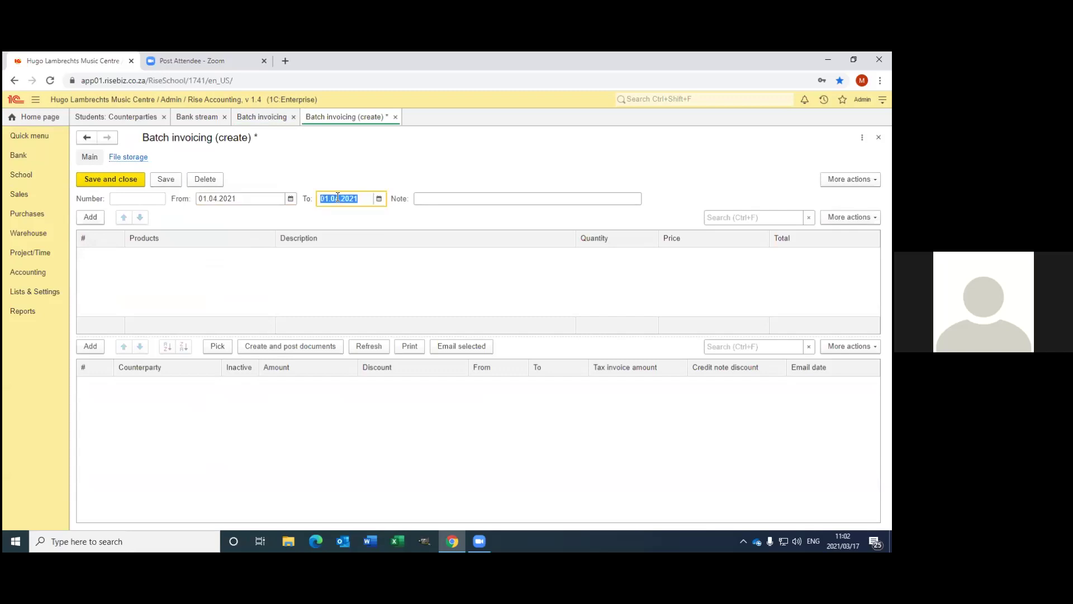
type("30.04.2021")
left_click(417, 200)
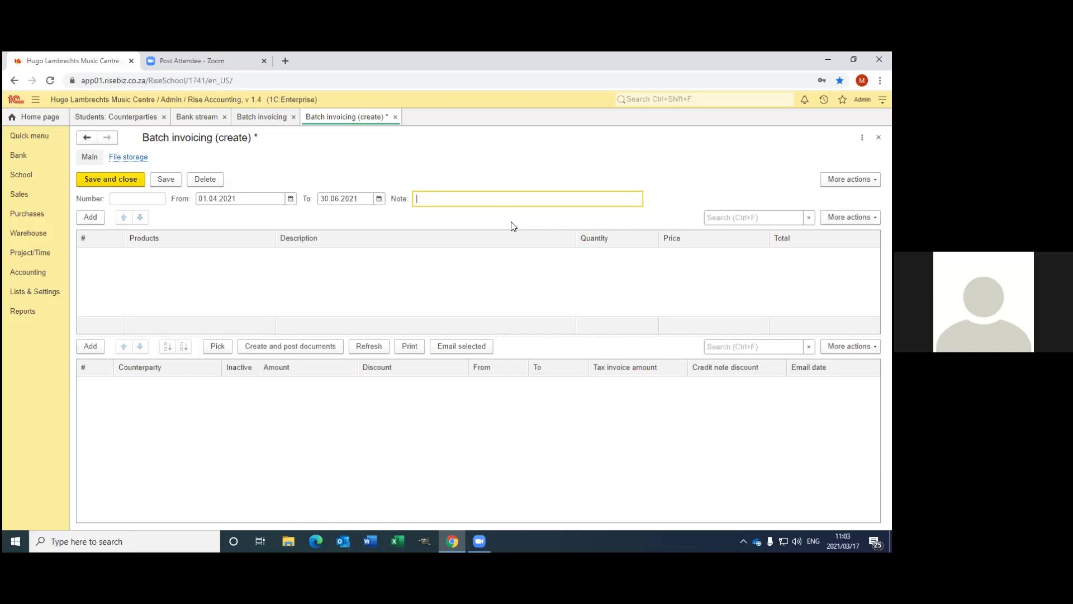
type("2nd term music fees")
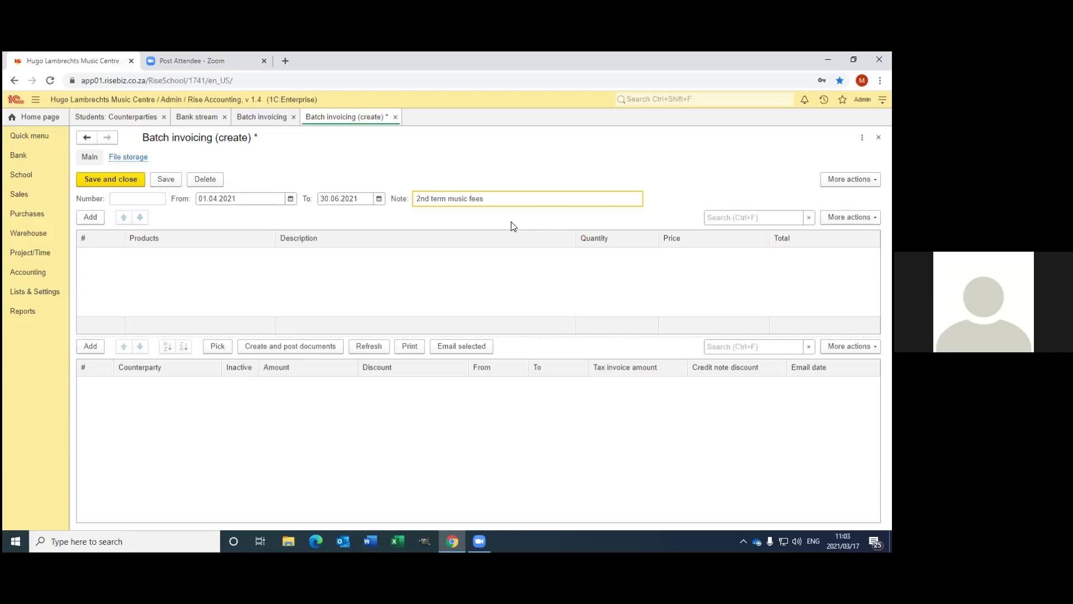
Add the product PSG30 (30 min lesson Piano,Singing,Guitar) to the batch invoice with a quantity of 1.
left_click(92, 218)
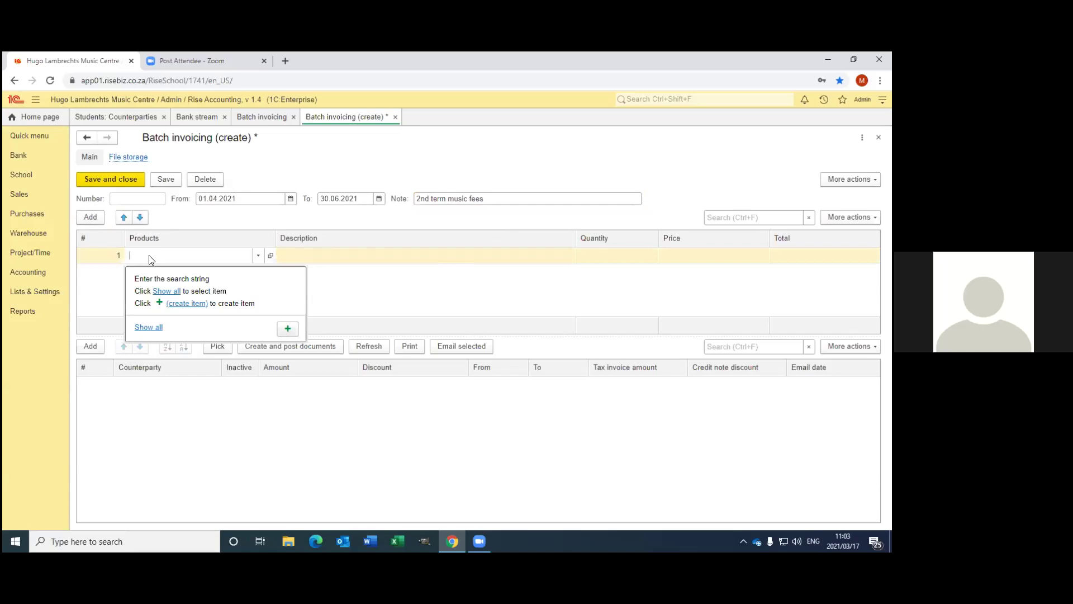
type("ps")
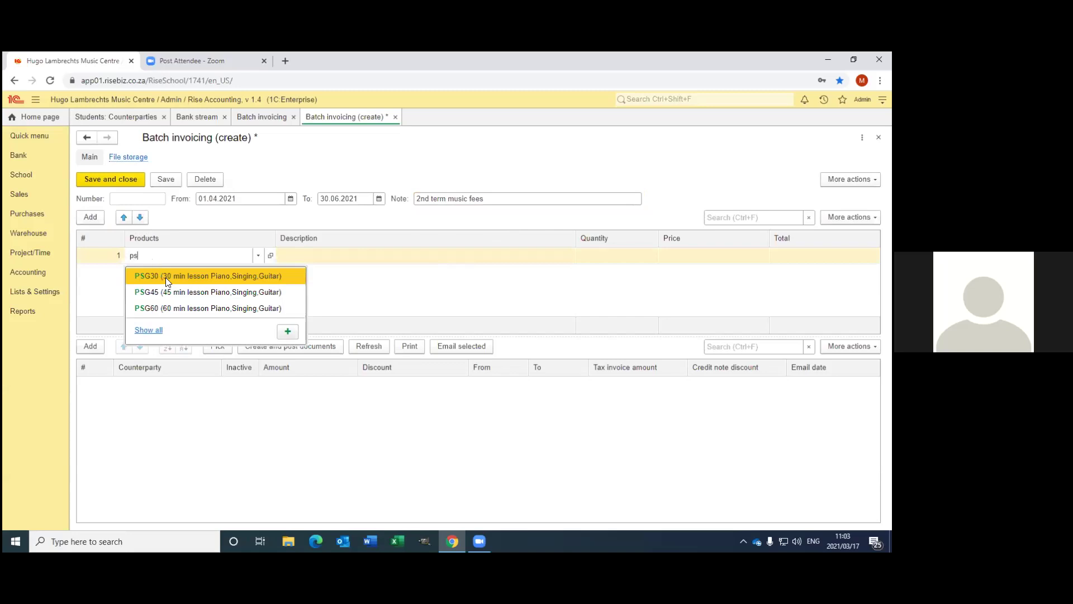
left_click(166, 278)
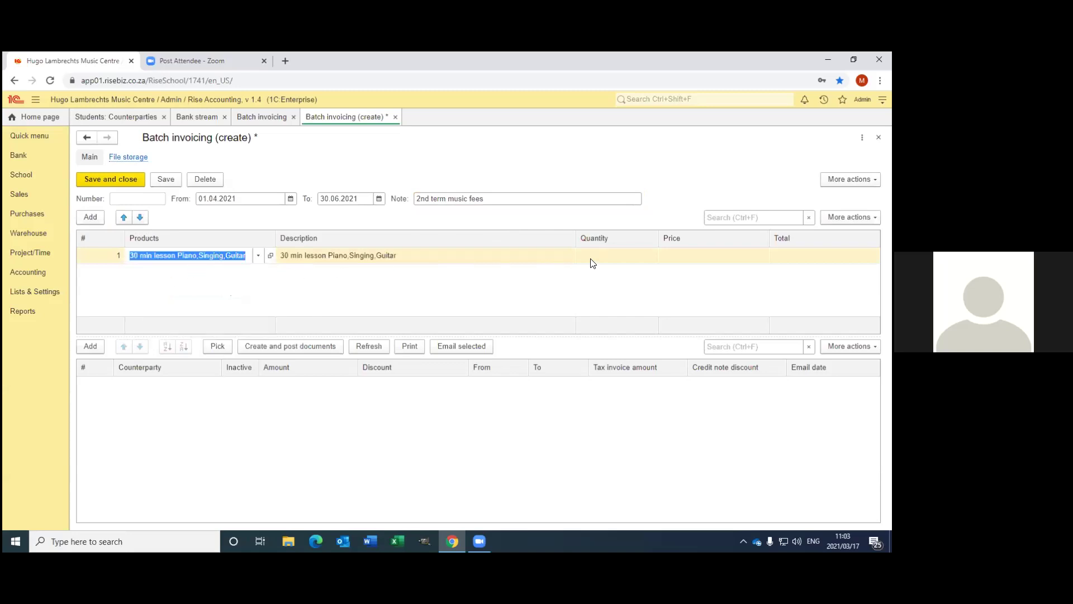
left_click(609, 255)
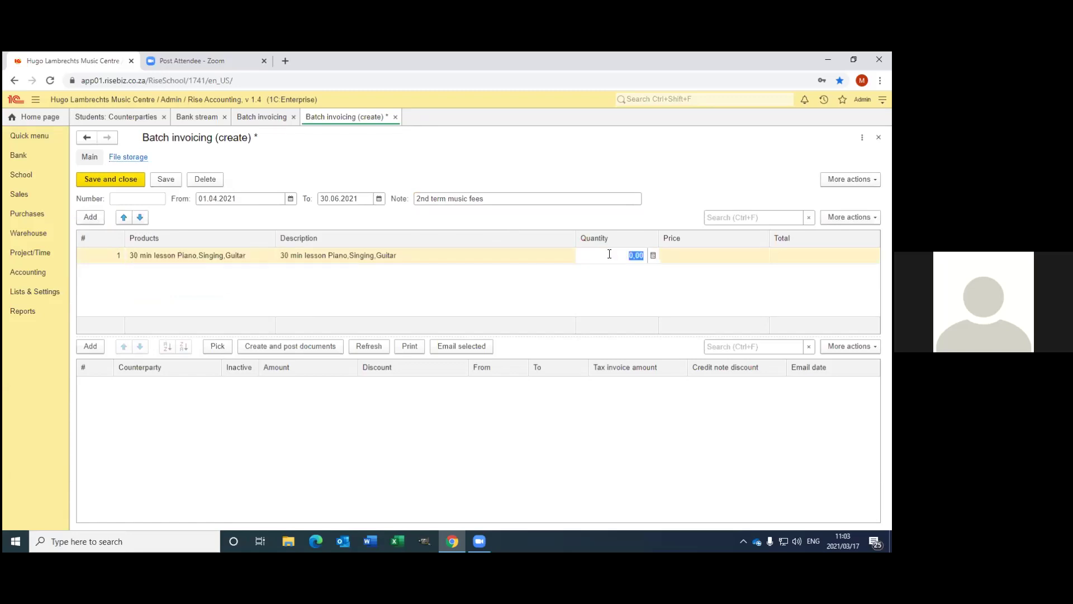
type("1")
Bring up the counterparty selection for the batch invoice and filter it by class MS-Voice.
left_click(217, 346)
left_click(624, 178)
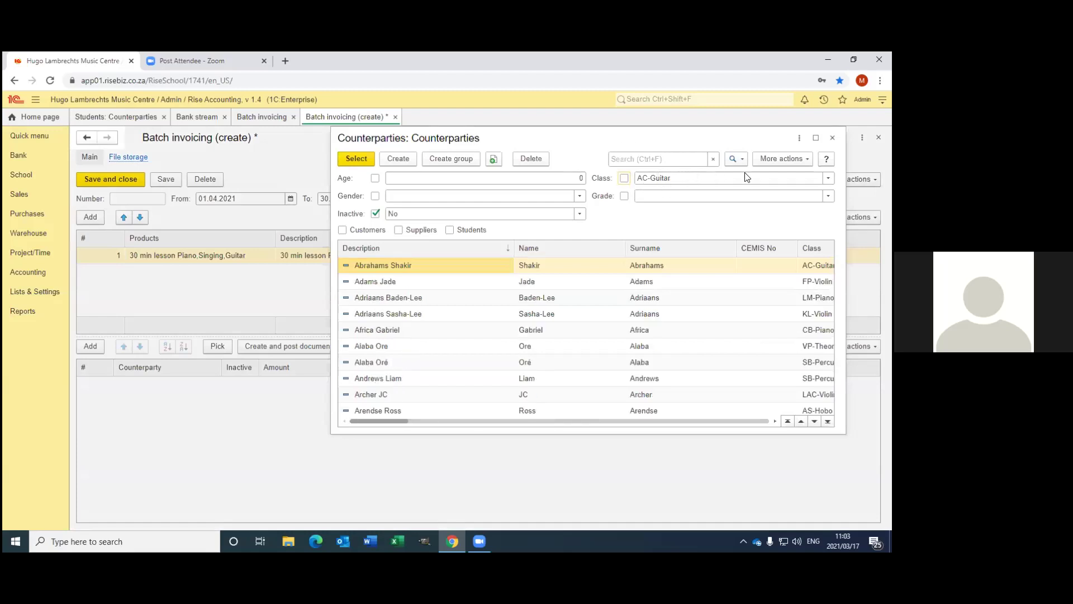
left_click_drag(641, 140, 520, 140)
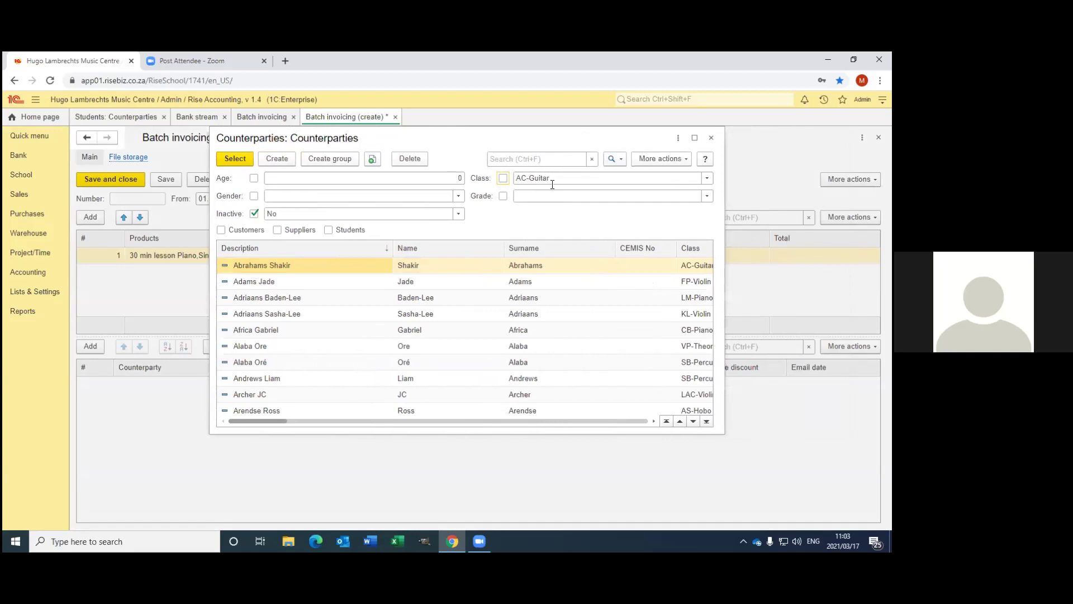
left_click(554, 178)
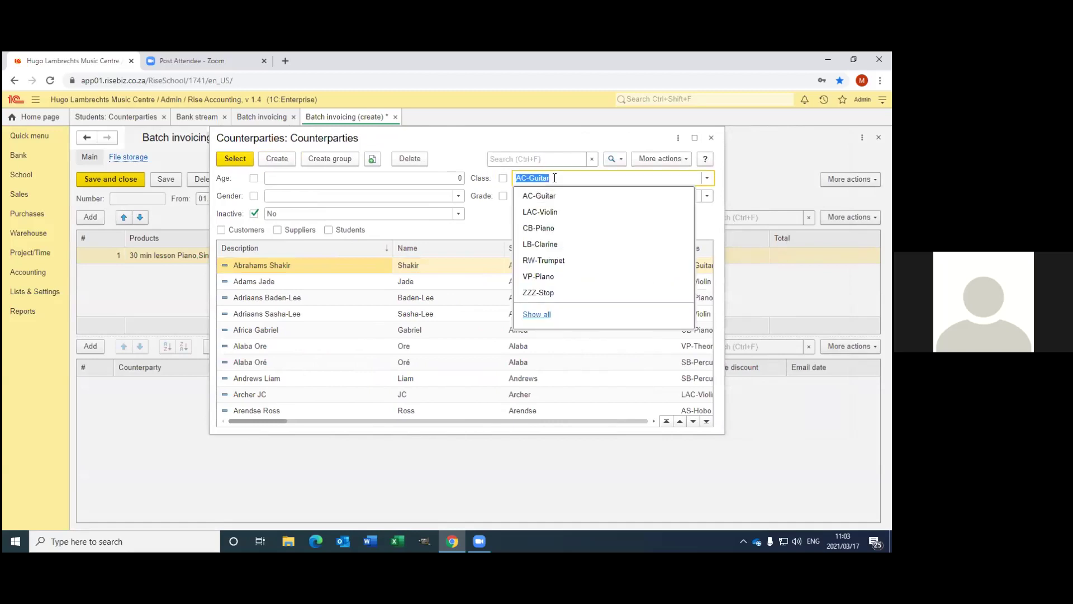
type("ms")
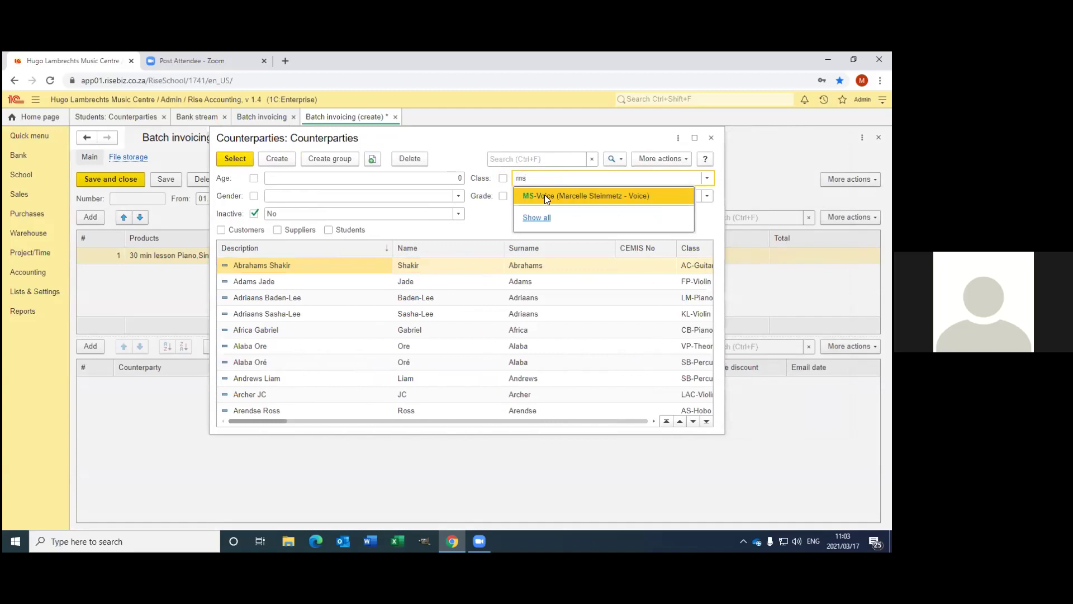
left_click(545, 196)
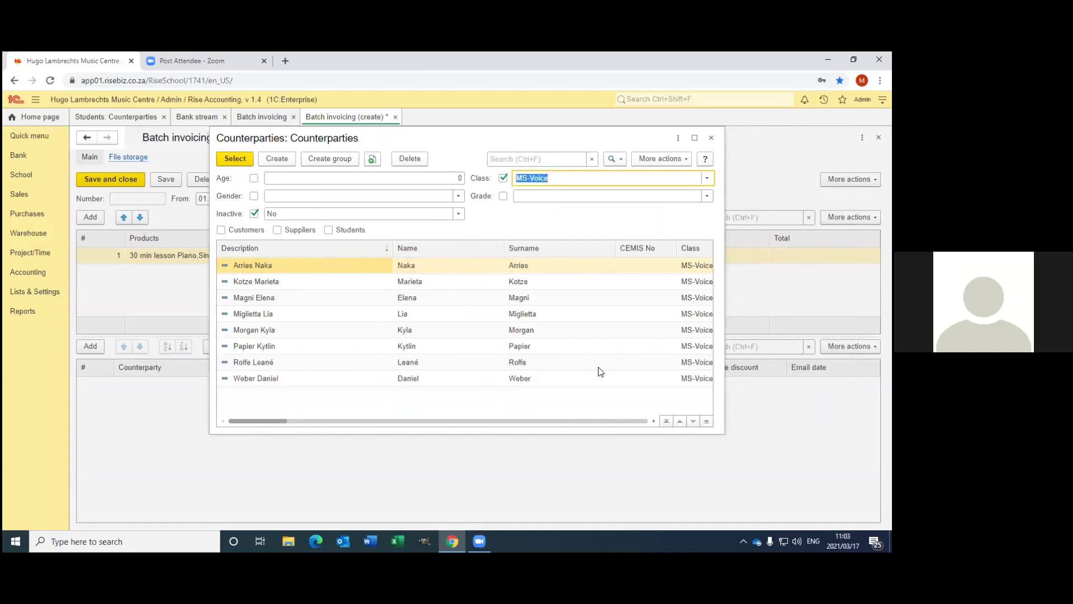
Add all the filtered MS-Voice counterparties to the batch invoice.
left_click(280, 264)
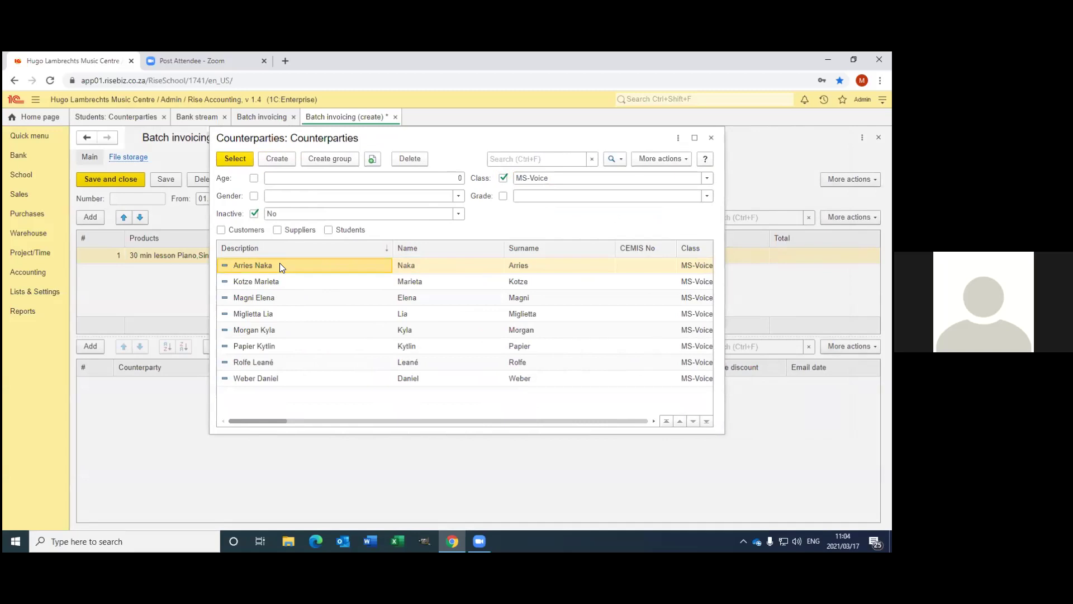
key("ctrl+a")
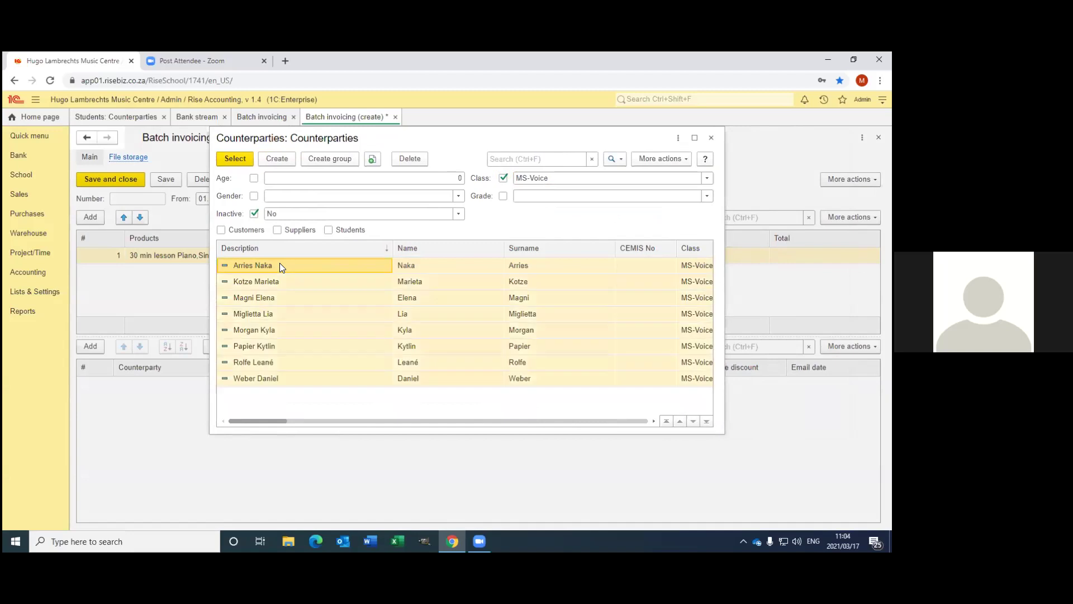
left_click(231, 158)
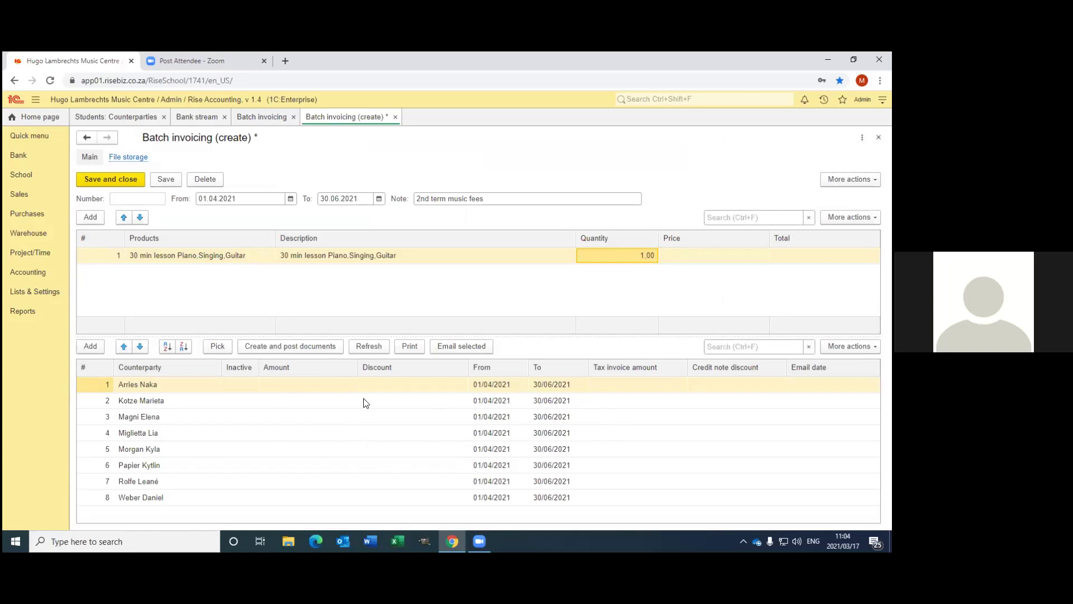
Discard the new batch invoice without saving and close the batch invoicing list.
left_click(394, 118)
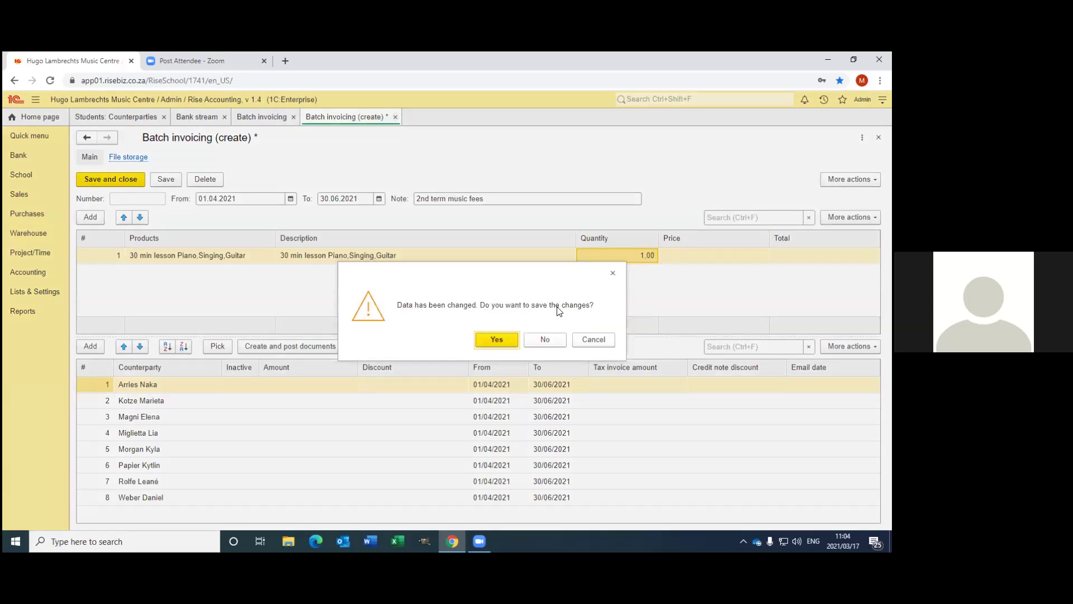
left_click(542, 340)
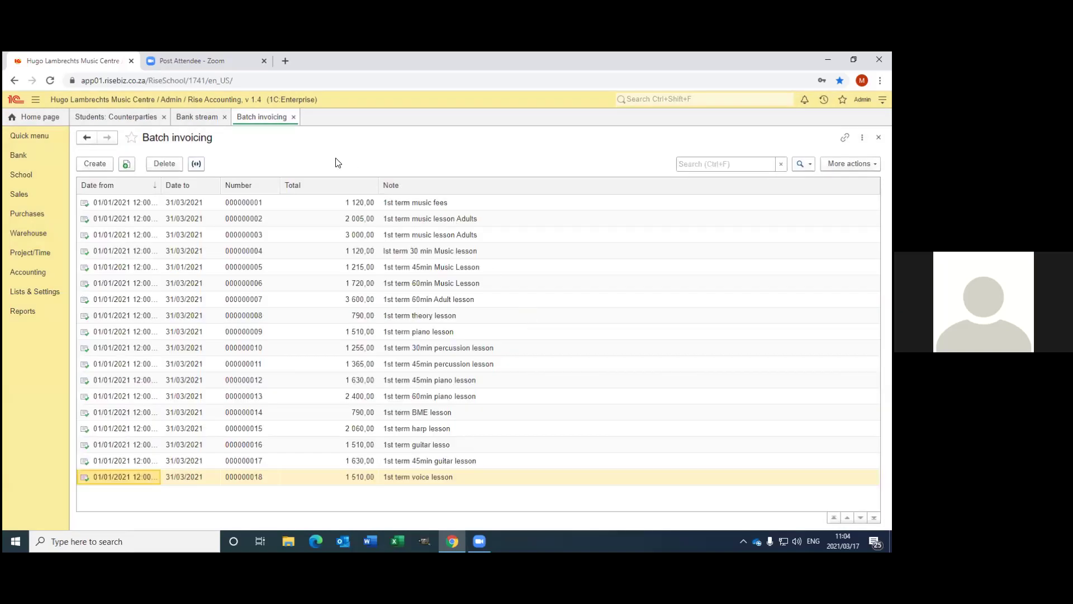
left_click(292, 118)
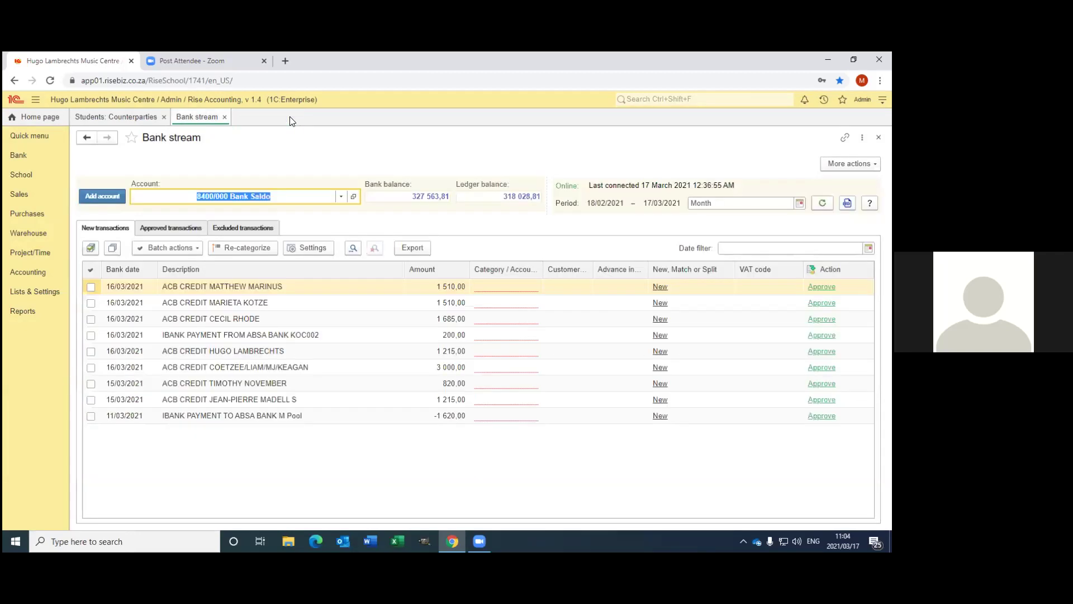
Open the customer statements list in the sales section and start generating new statements.
left_click(18, 197)
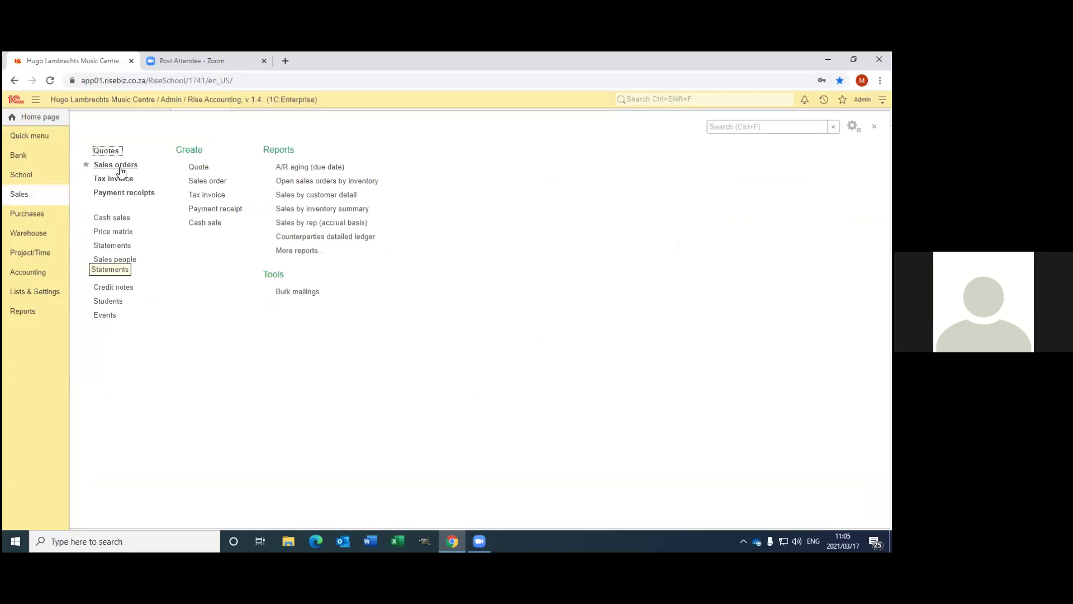
left_click(109, 246)
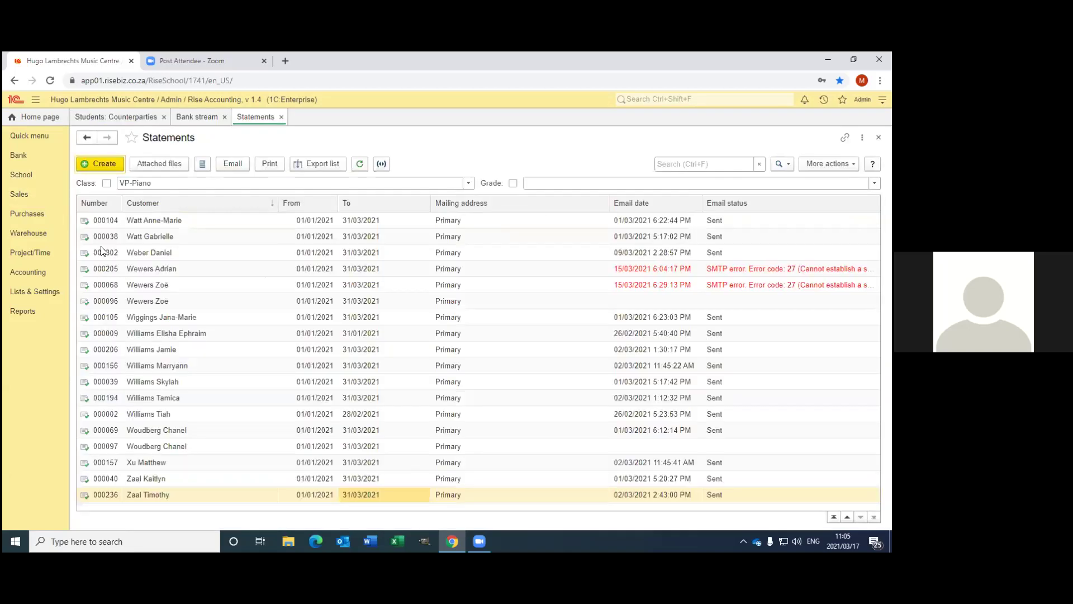
left_click(104, 163)
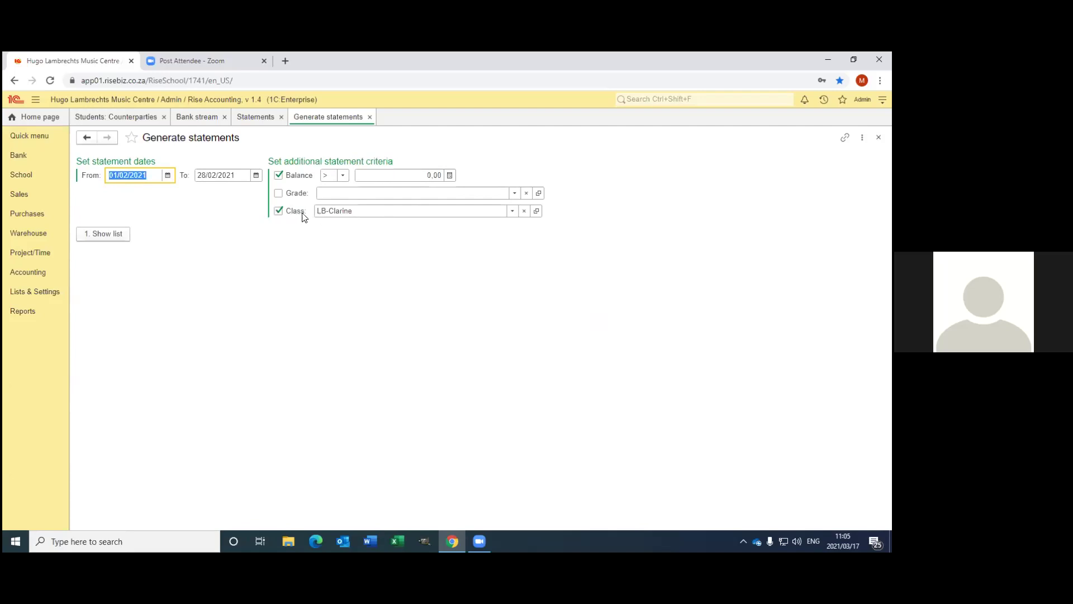
Set the class criterion to MS-Voice, list the matching customers, and deselect and reselect them all.
left_click(357, 211)
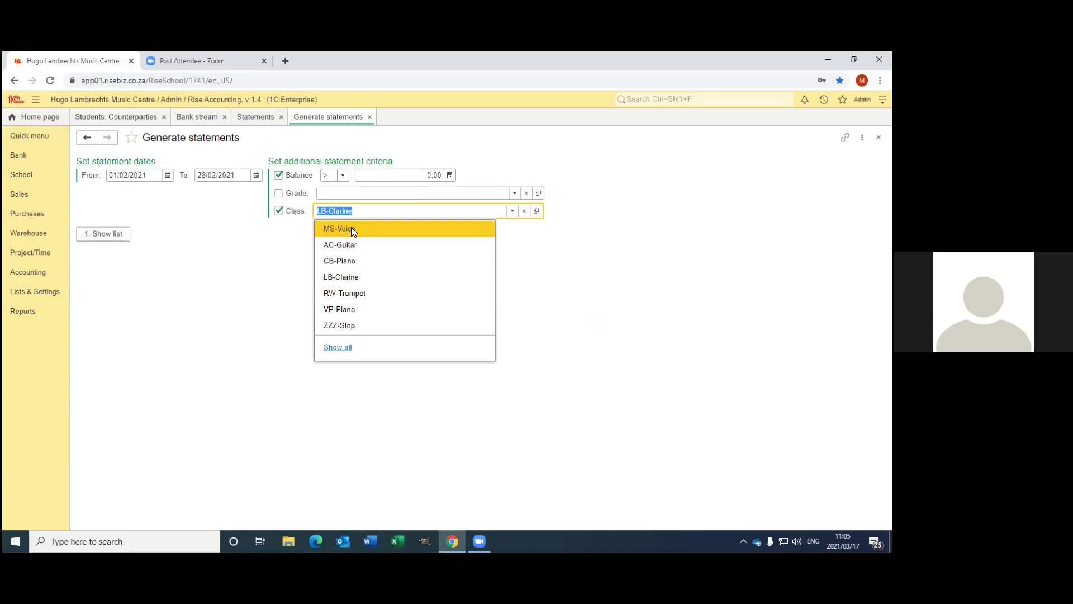
left_click(351, 228)
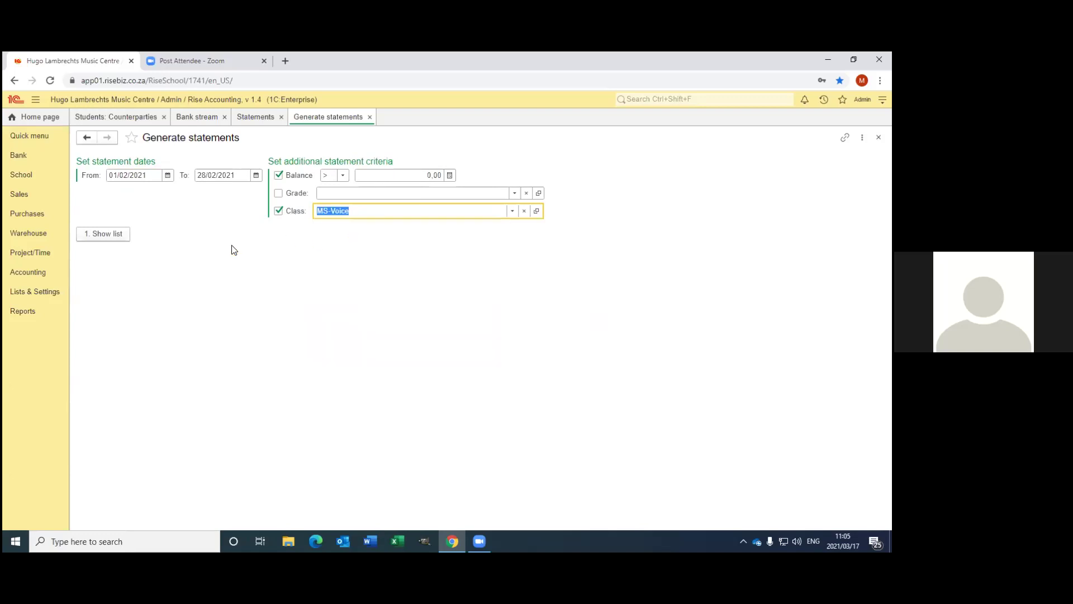
left_click(118, 234)
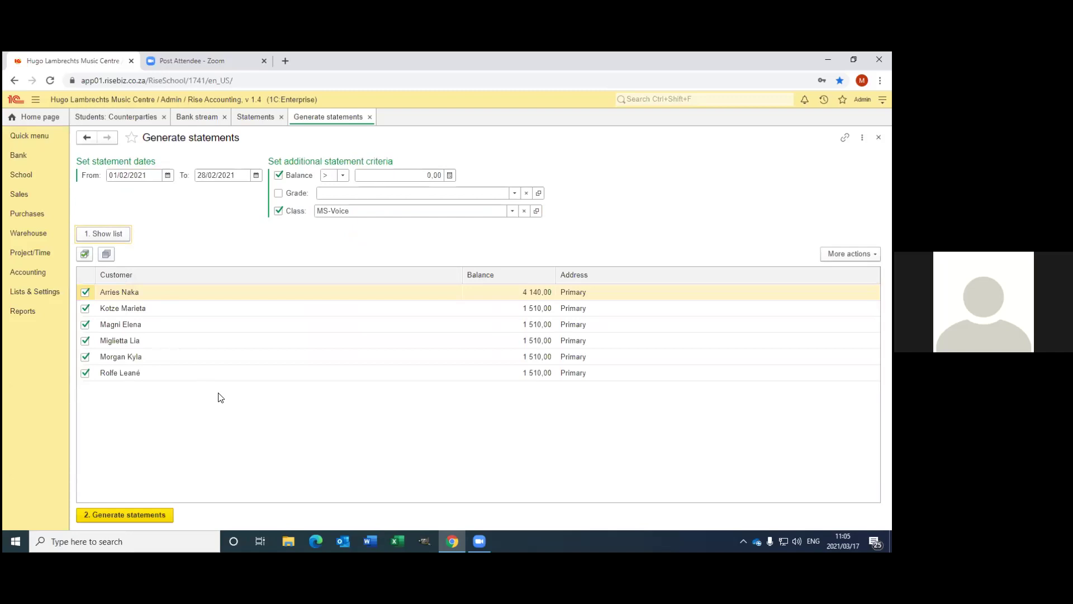
left_click(105, 256)
left_click(84, 255)
Review the existing statement dated 28/02/2021 from the statements list and open its email form.
left_click(257, 124)
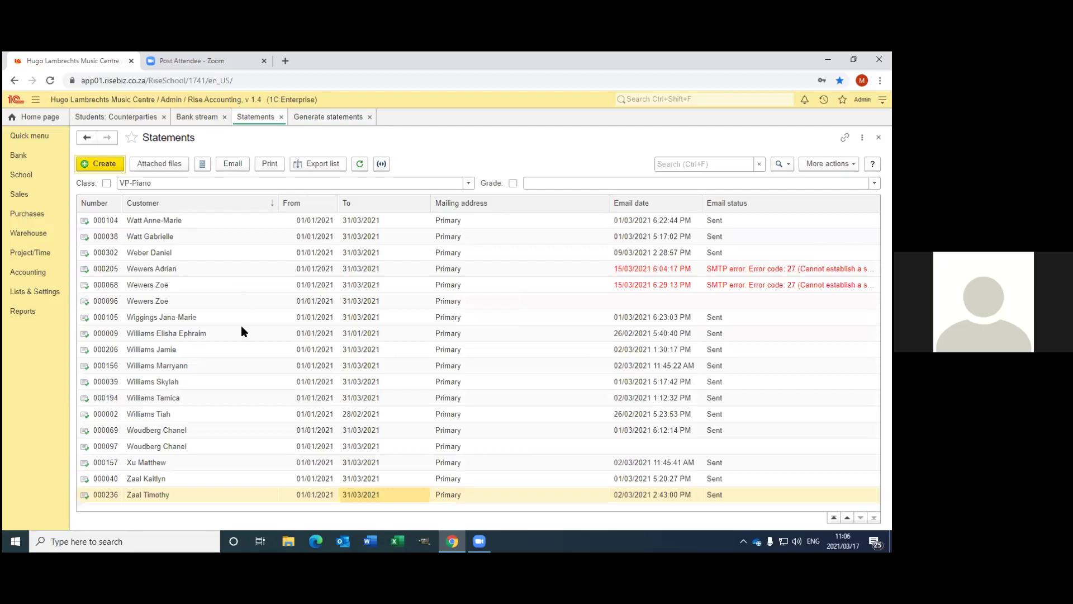
left_click(143, 414)
double_click(141, 414)
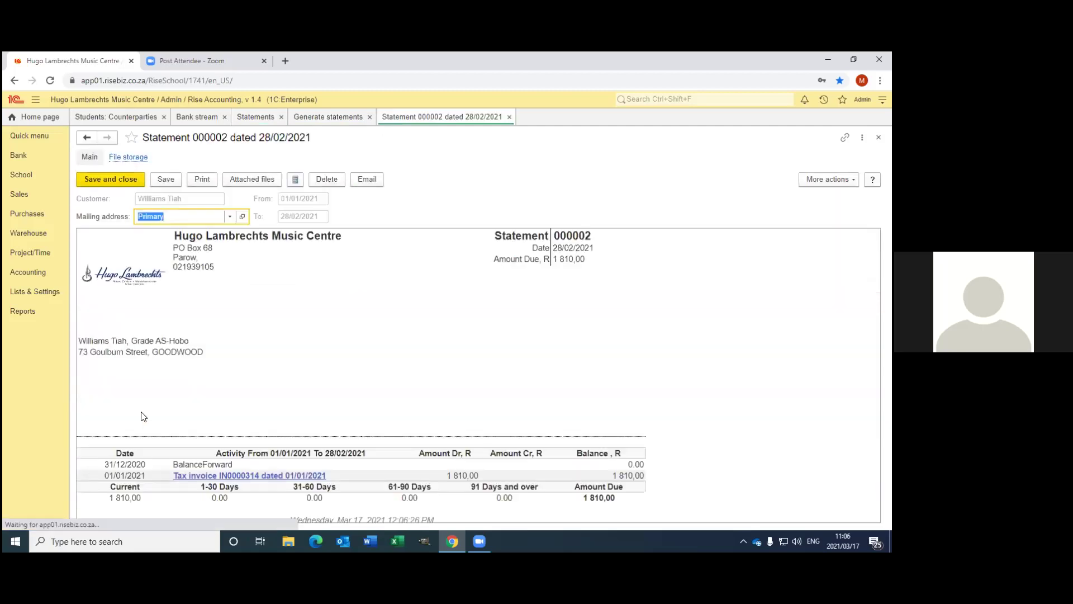
scroll(411, 338, "down", 2)
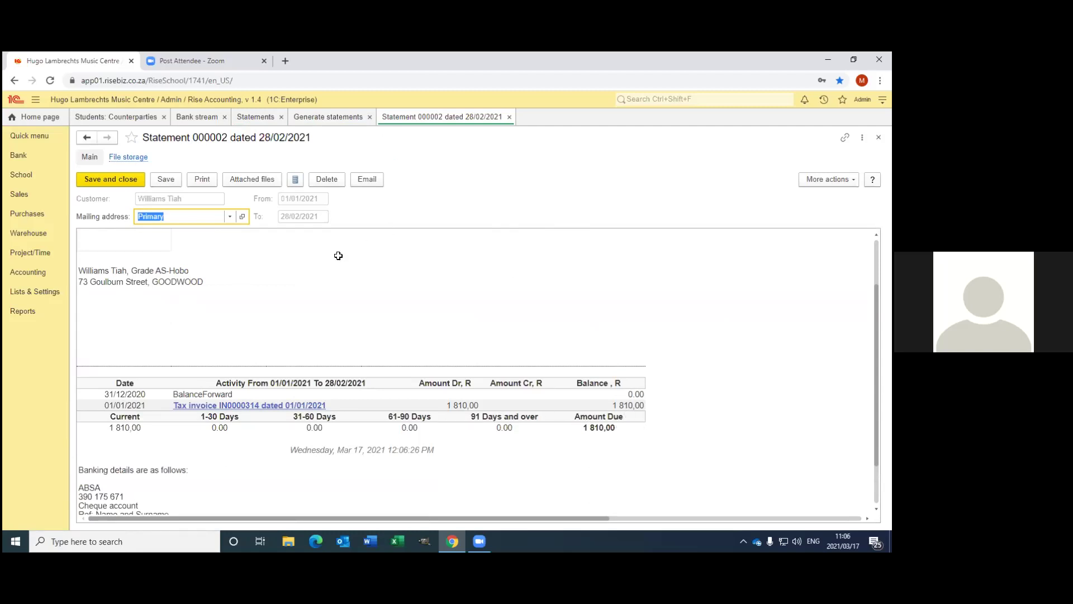
left_click(367, 183)
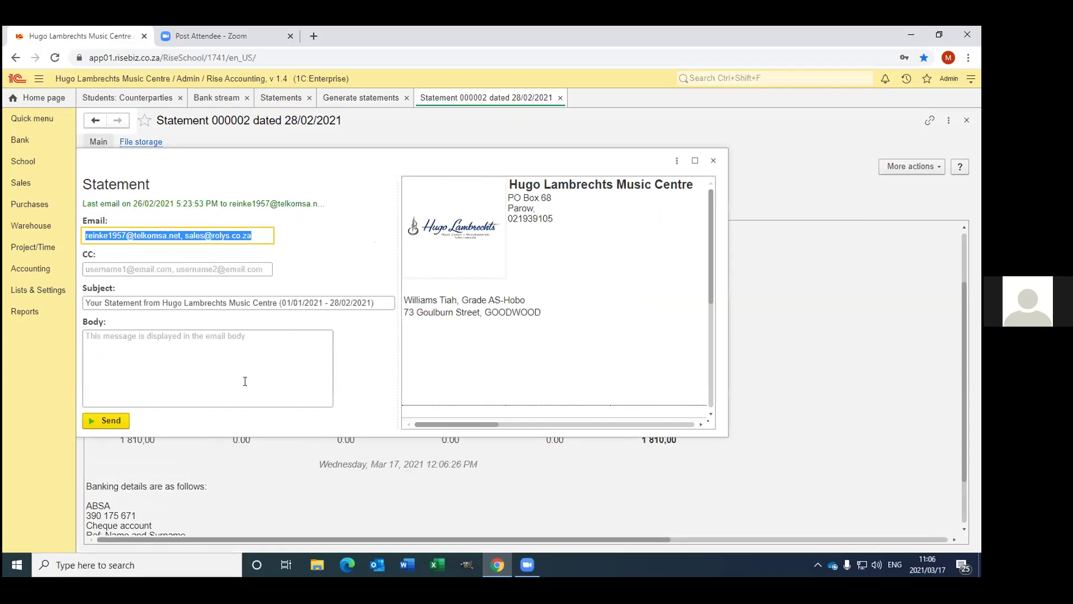
Close the statement and its email form, and review the same email form from the statements list without sending.
left_click(713, 162)
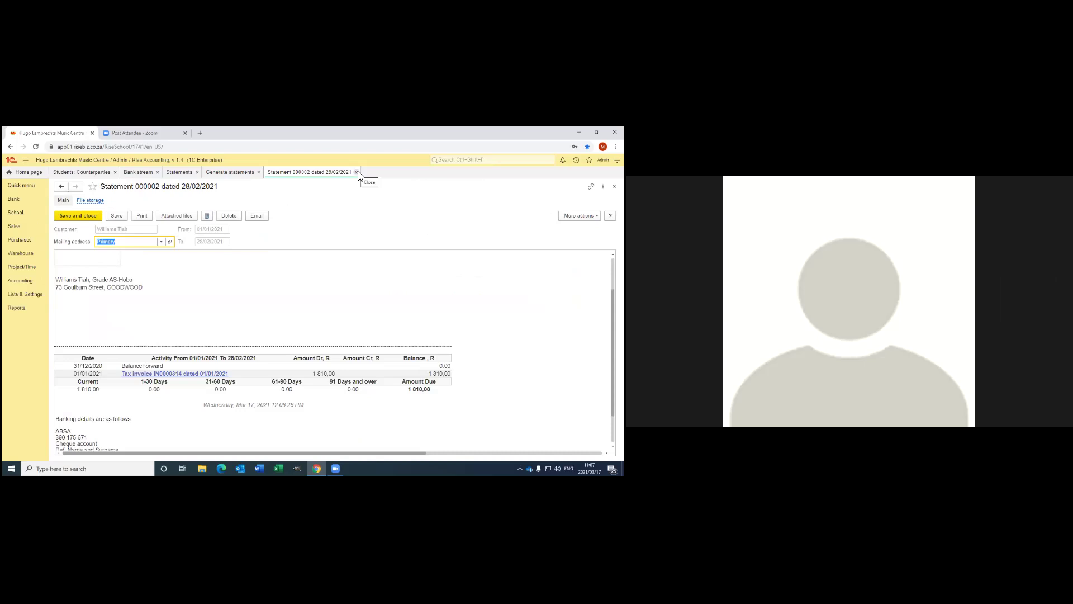
left_click(356, 172)
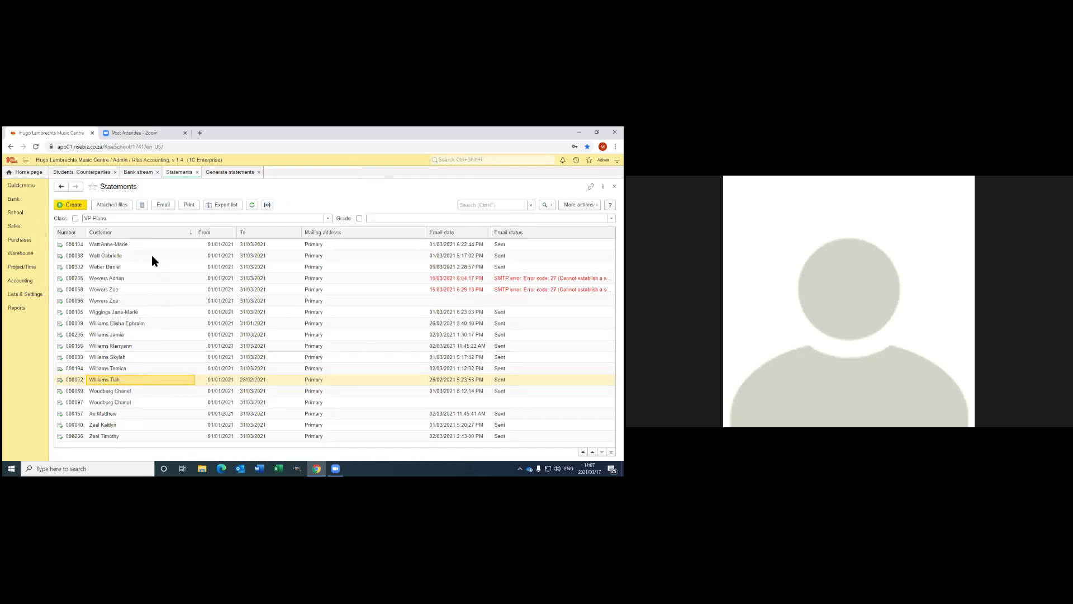
left_click(163, 205)
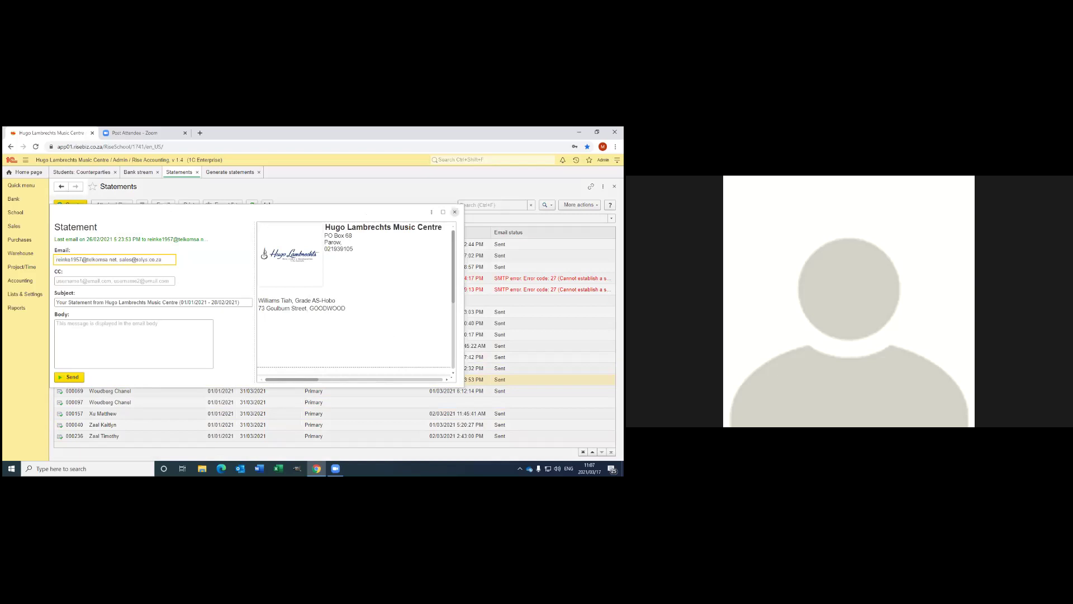
left_click(455, 212)
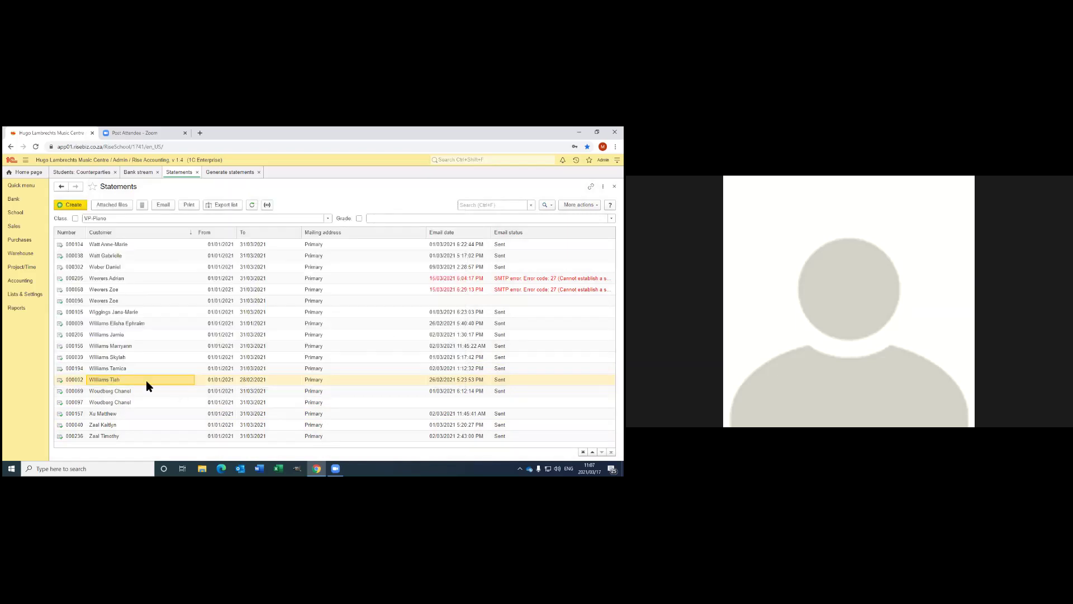
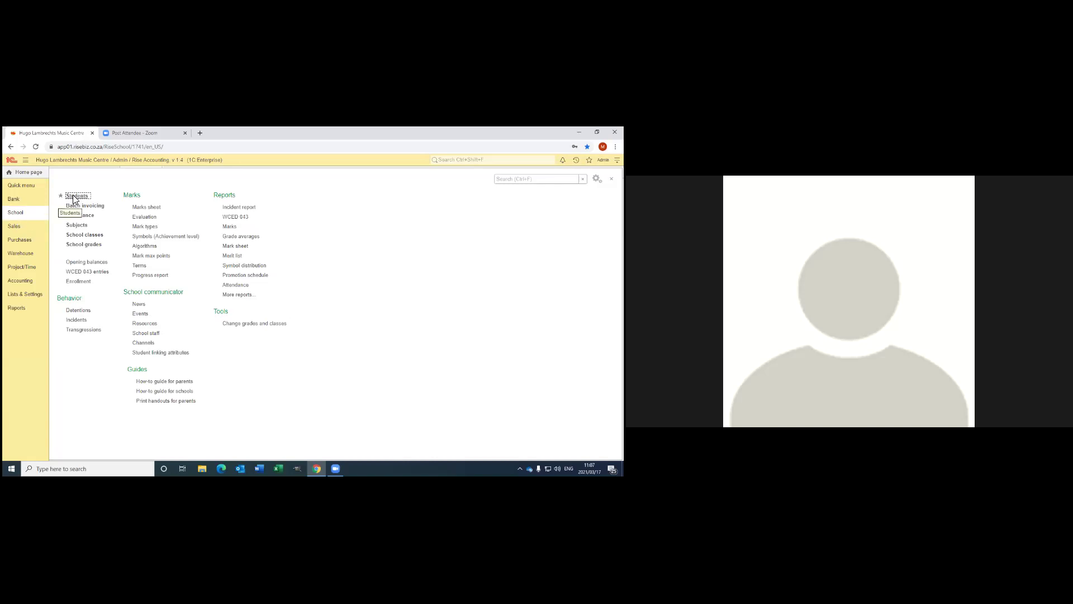
Search the students list by surname and view the document journal of the matching student in class LB-Clarine.
left_click(75, 198)
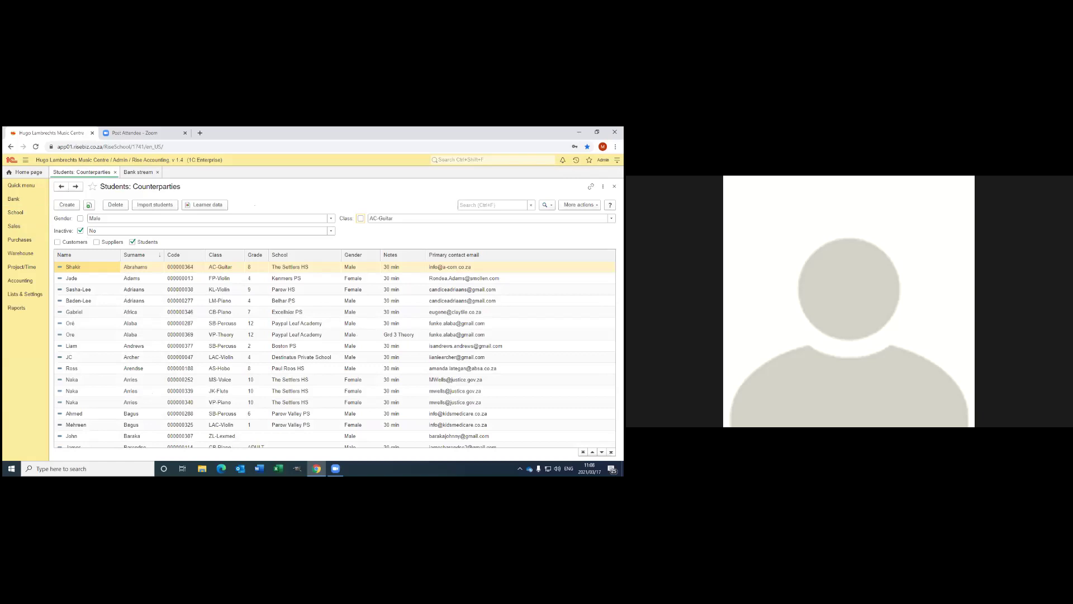
key("ctrl+f")
type("jansen")
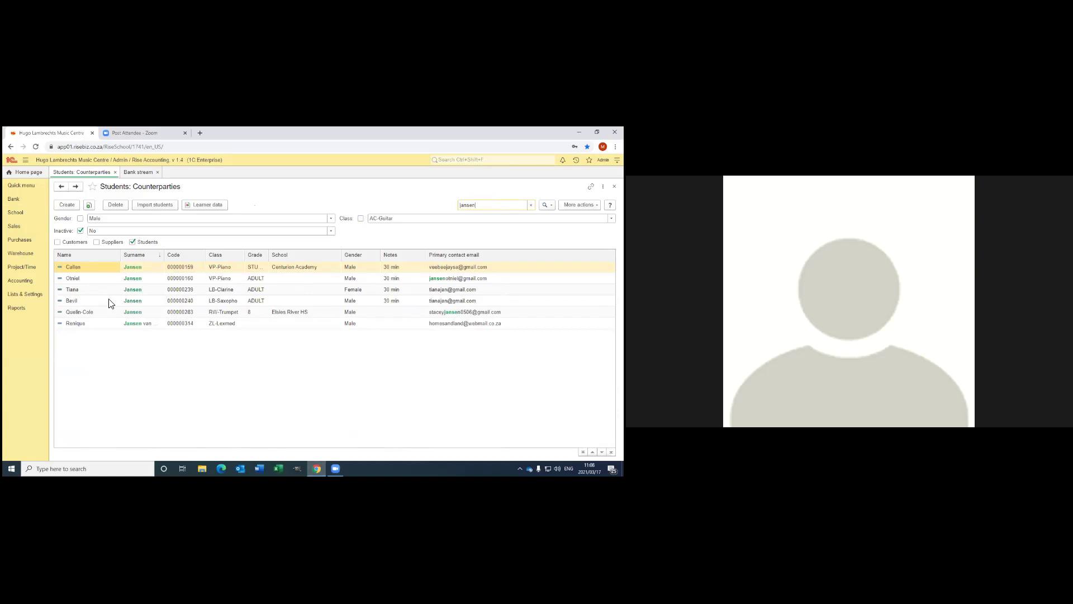
left_click(90, 290)
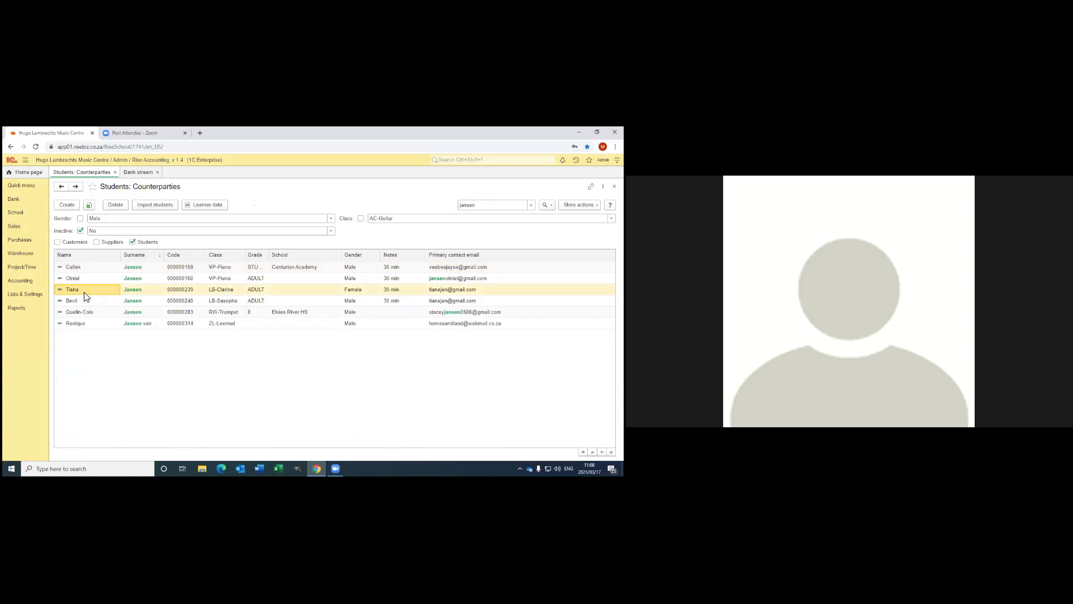
double_click(86, 296)
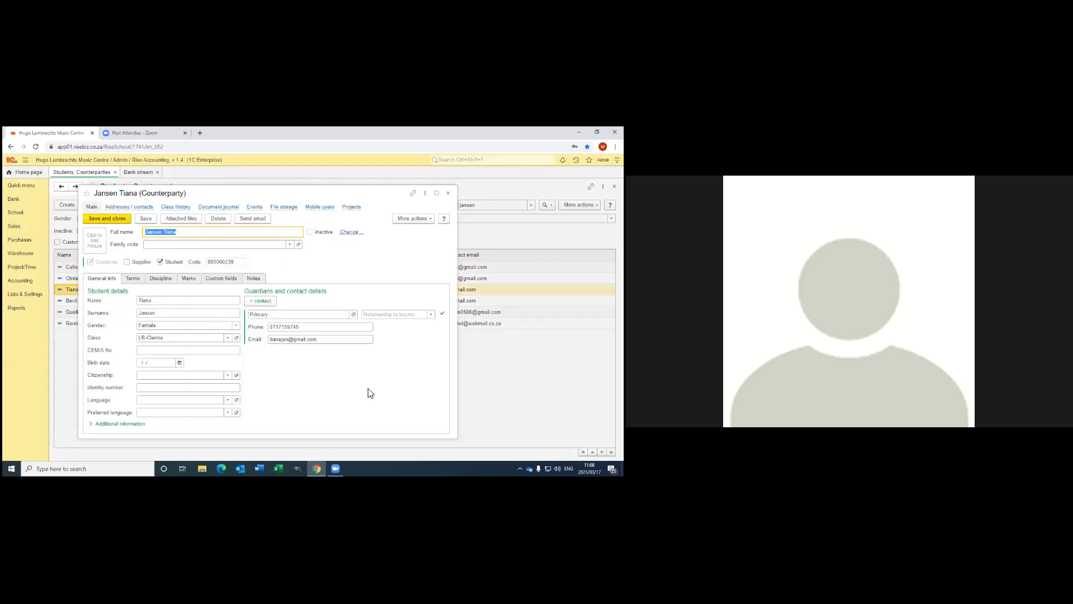
left_click(217, 208)
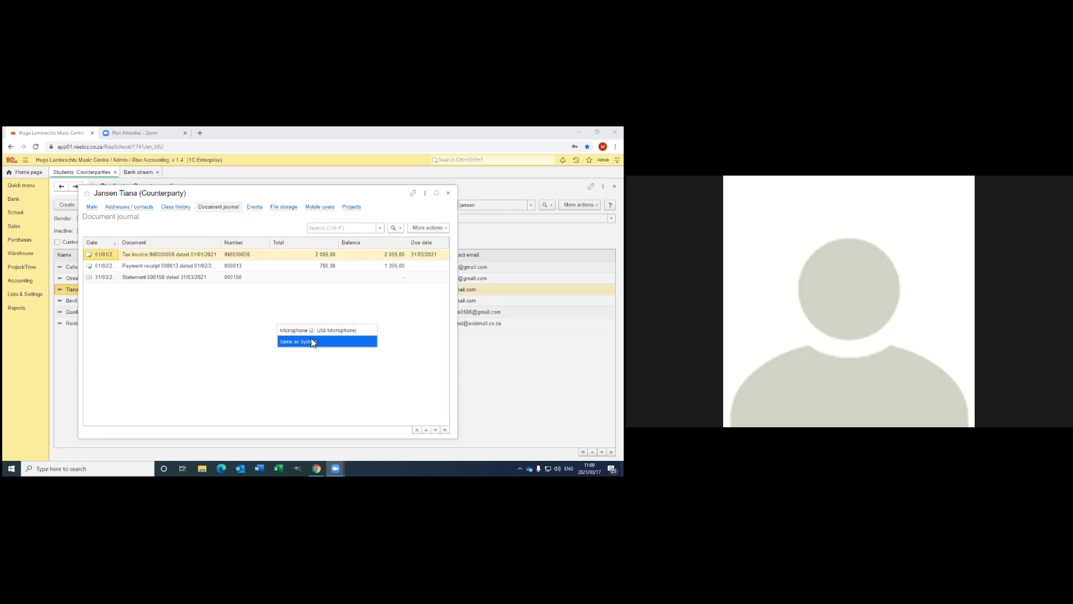
Set the microphone to Same as System in Zoom's audio settings and close the settings.
left_click(316, 342)
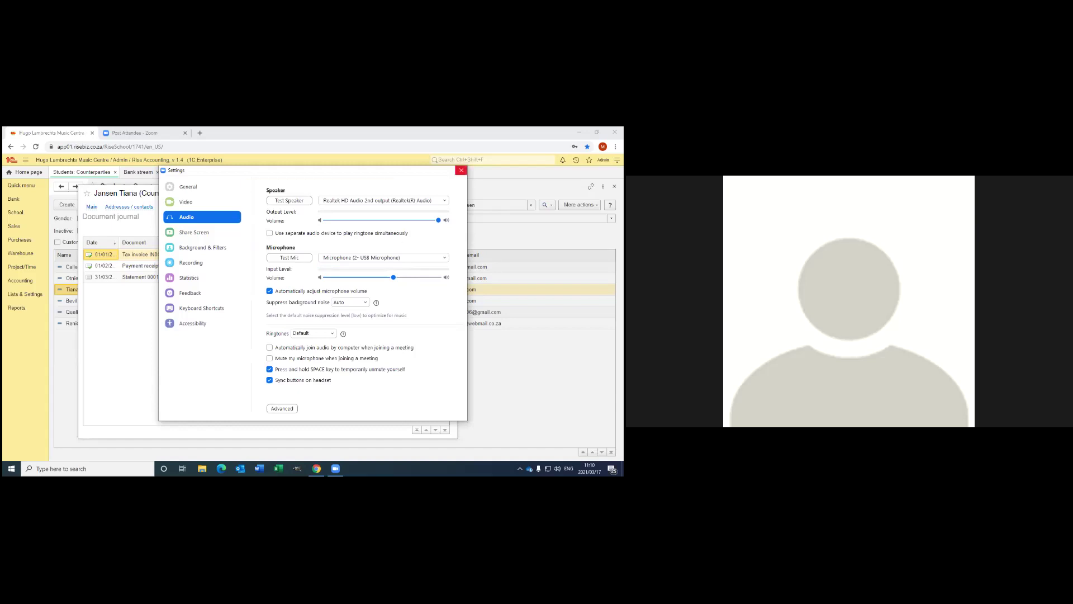
left_click(461, 171)
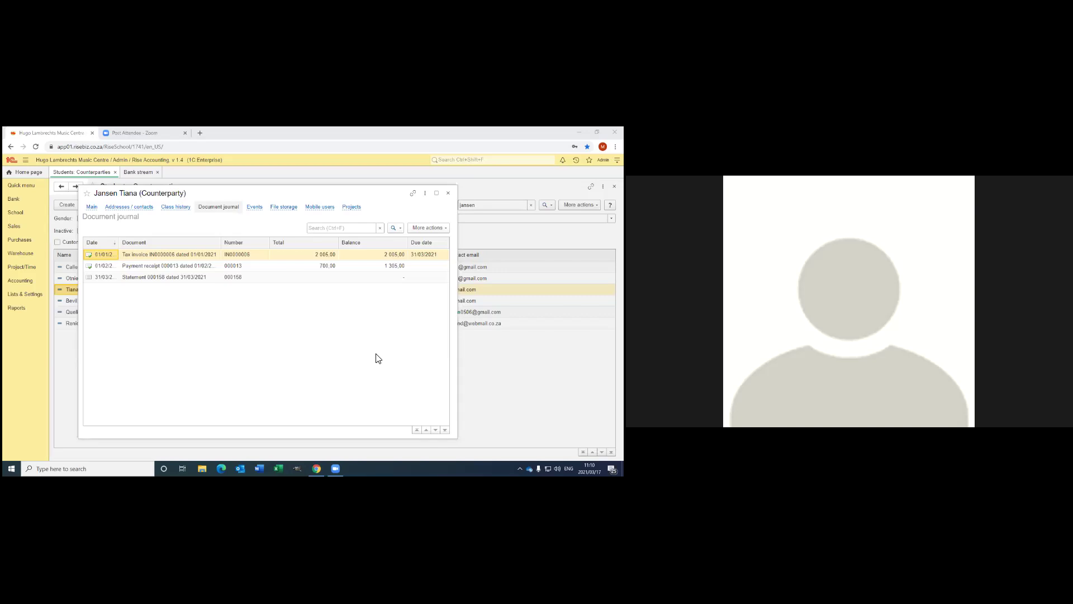
Close the student's record, the students list and the bank stream.
left_click(448, 193)
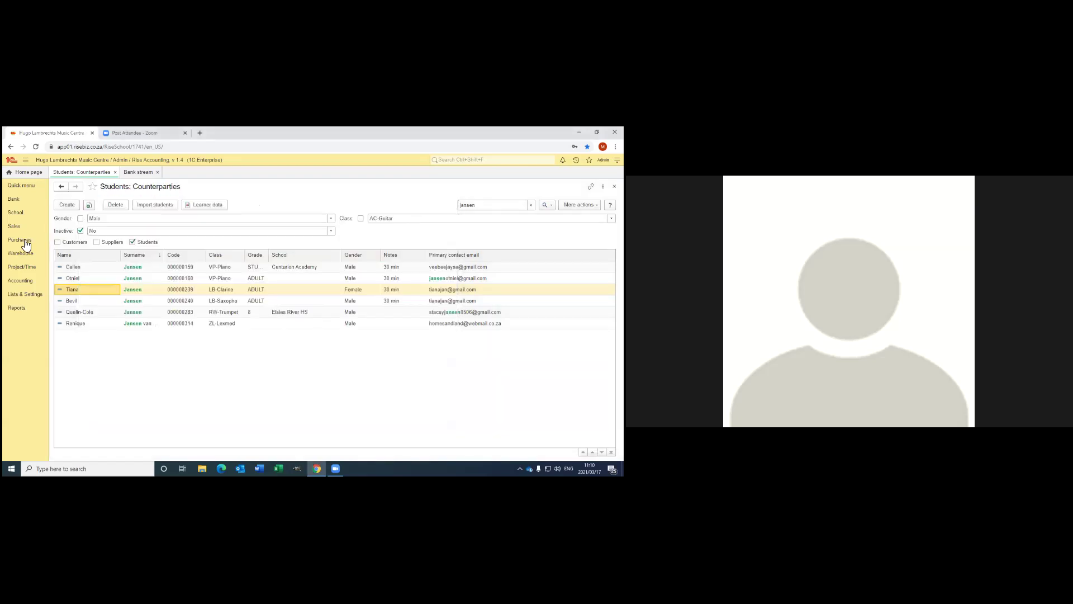
left_click(115, 172)
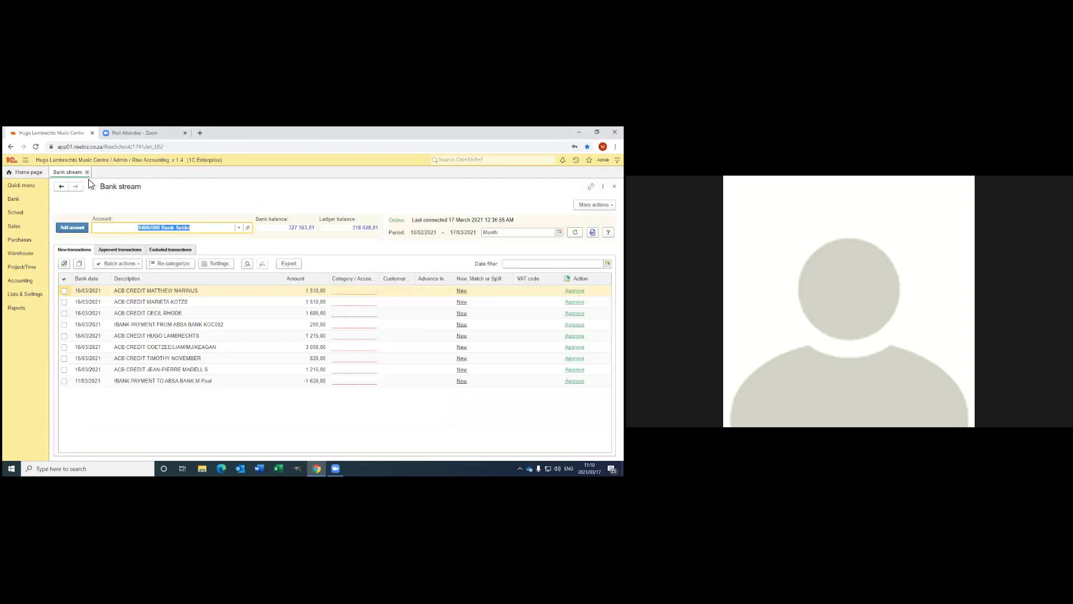
key("Escape")
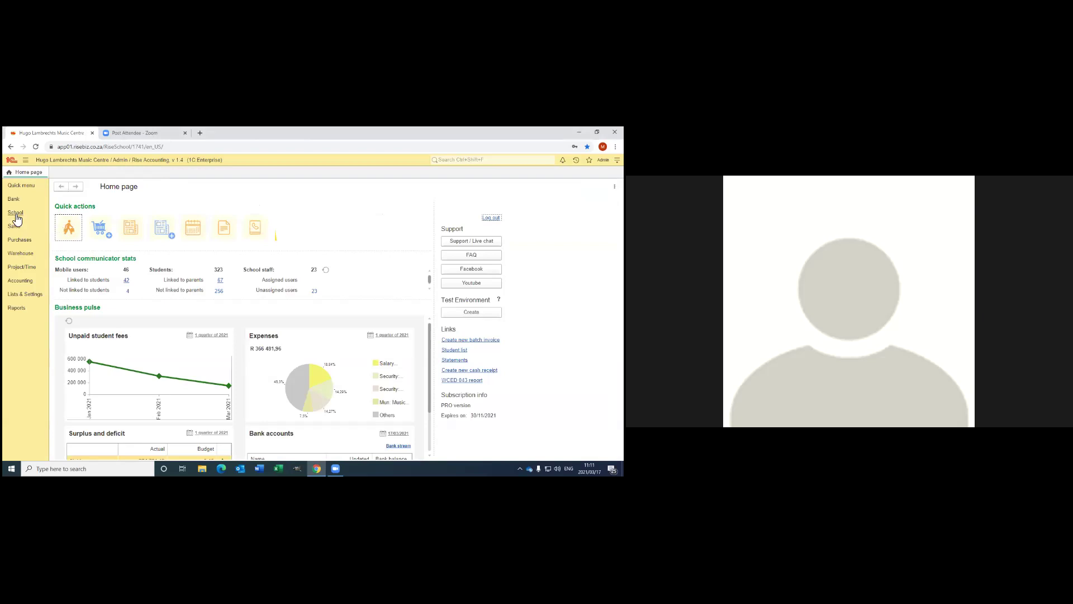
left_click(15, 214)
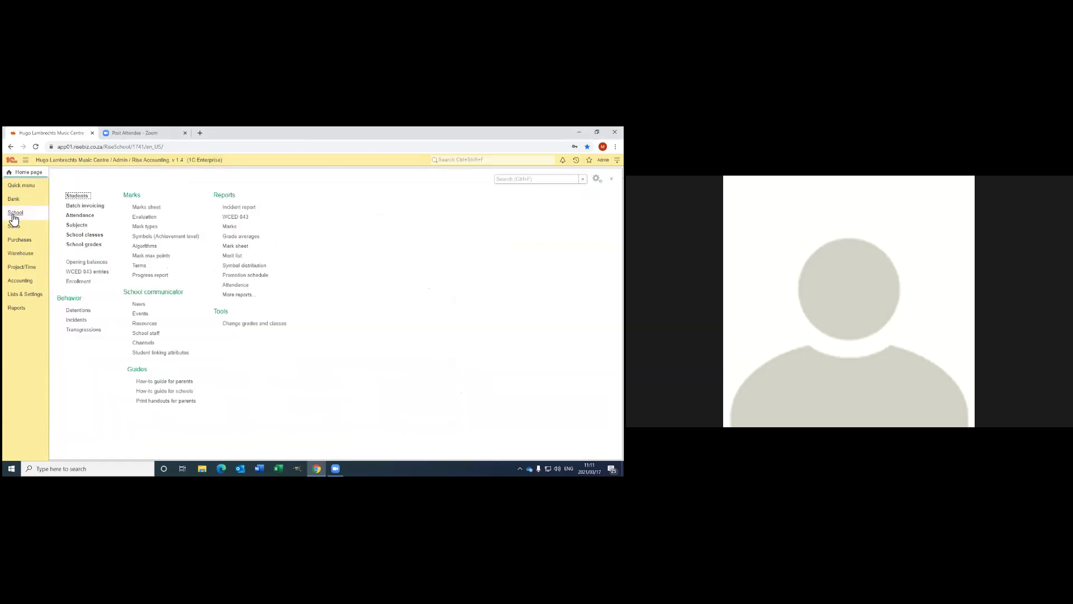
left_click(75, 196)
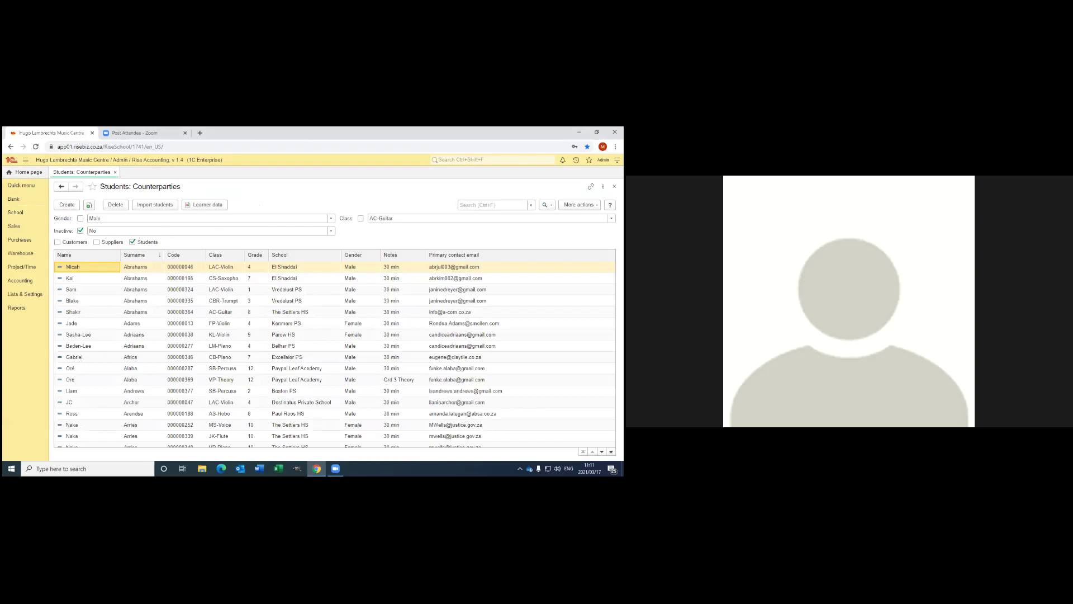
key("ctrl+f")
type("l")
type("ansen")
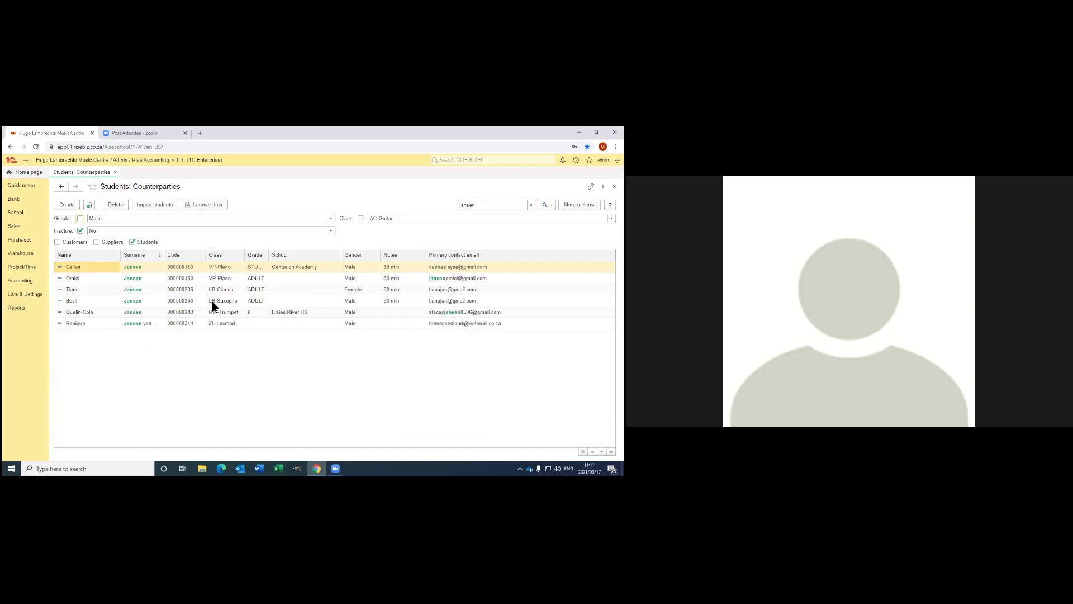
left_click(90, 293)
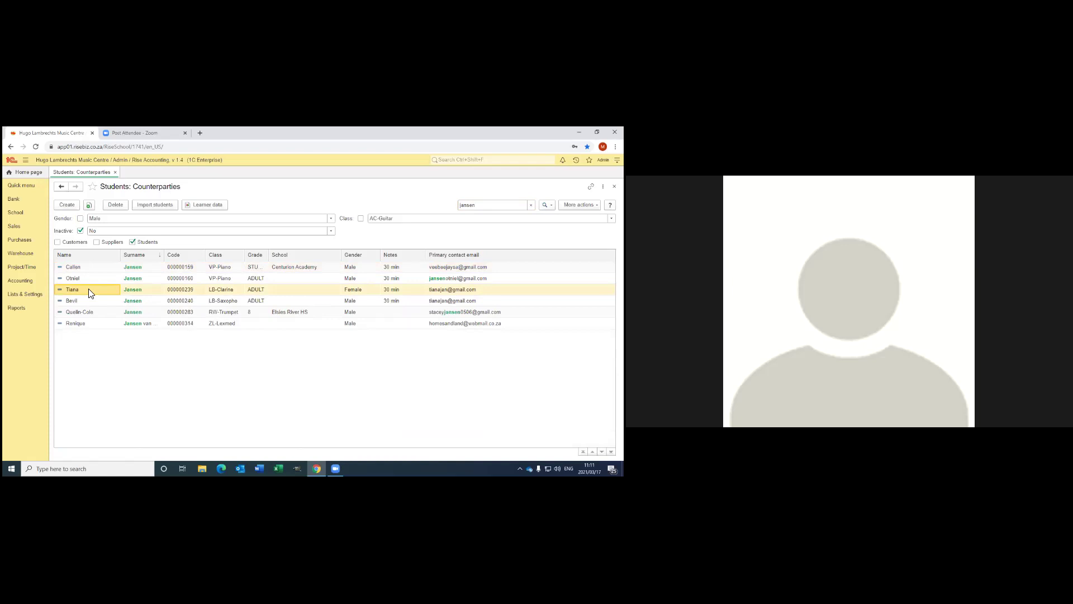
double_click(89, 288)
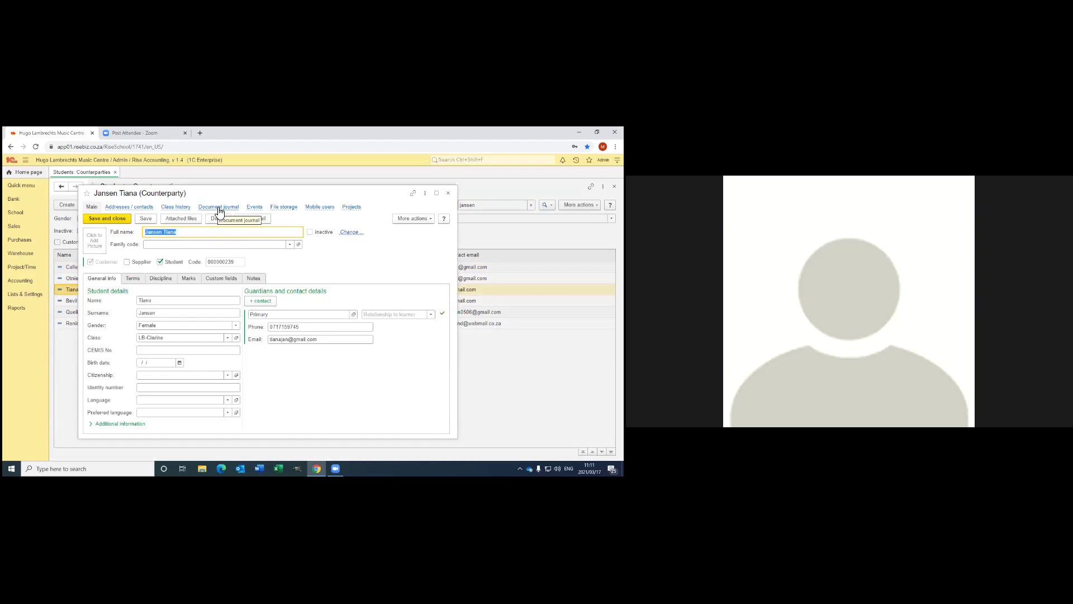
left_click(219, 207)
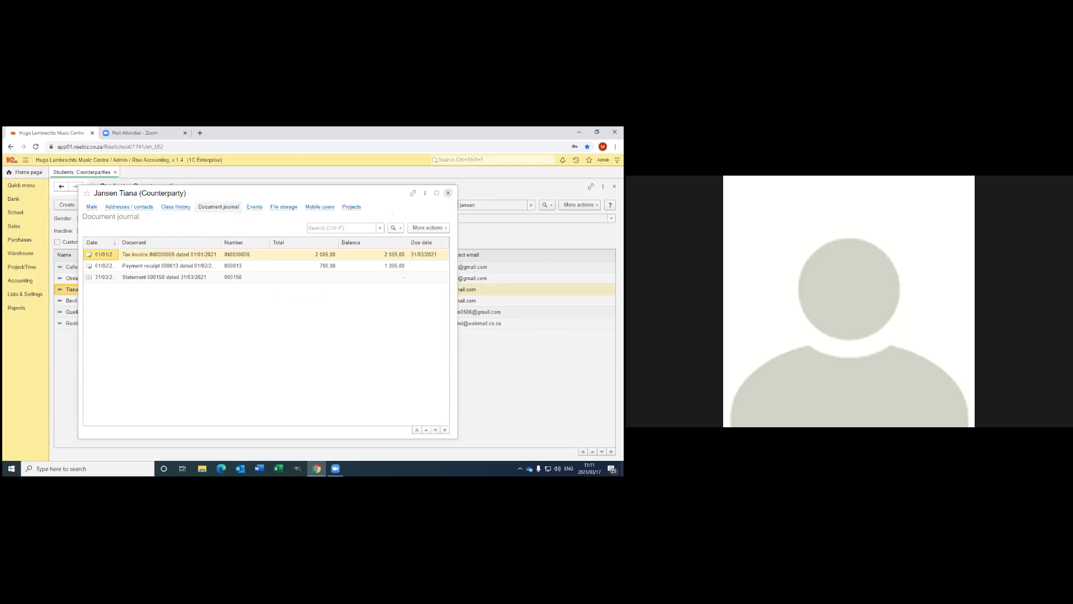
left_click(447, 193)
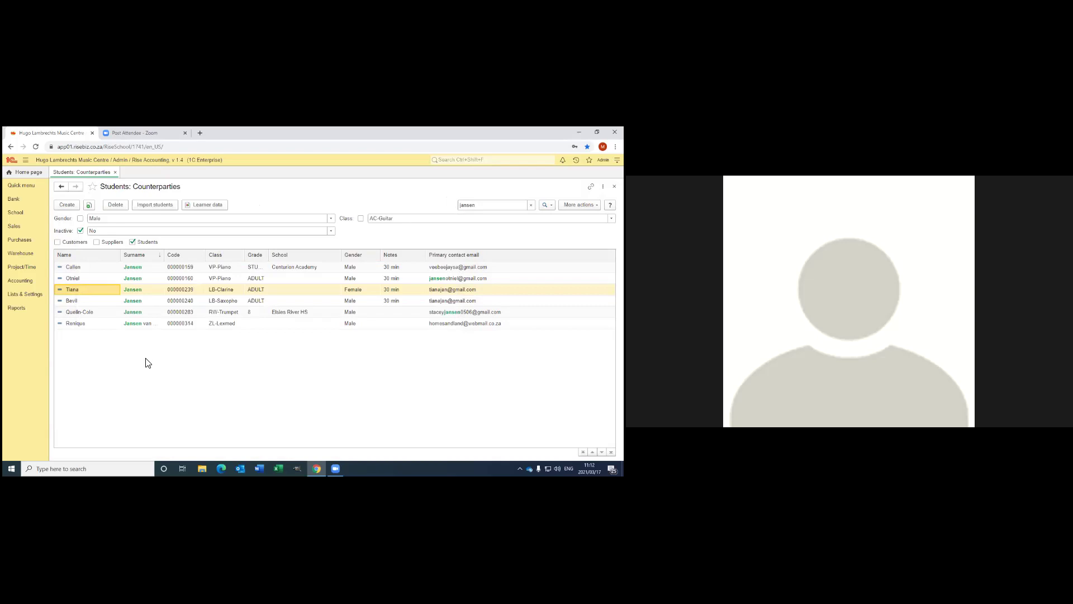
left_click(116, 173)
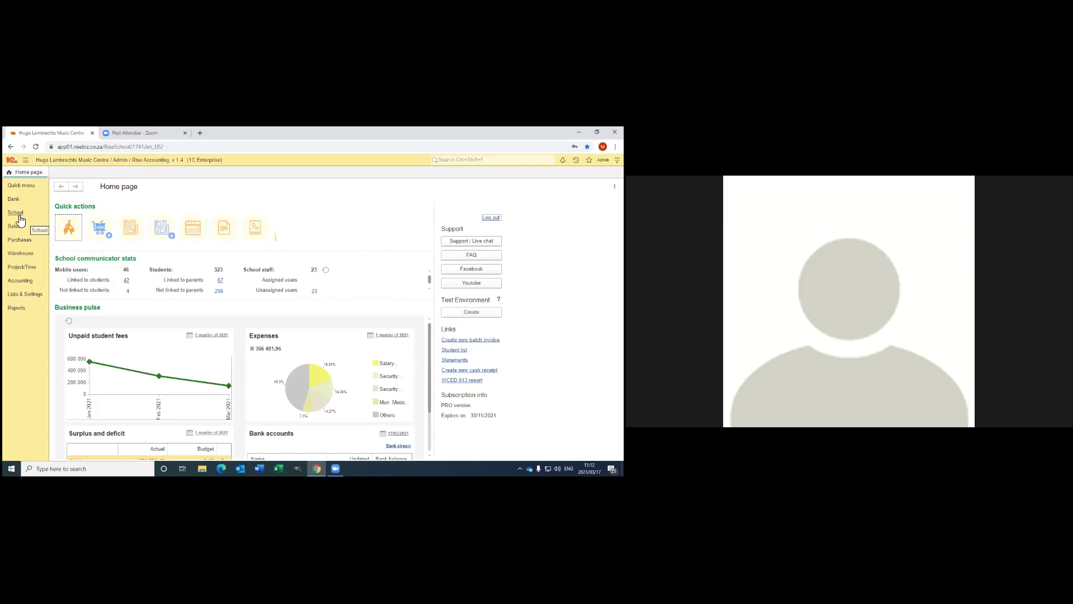
Open the students list in the school section and filter it by class AC-Guitar.
left_click(19, 217)
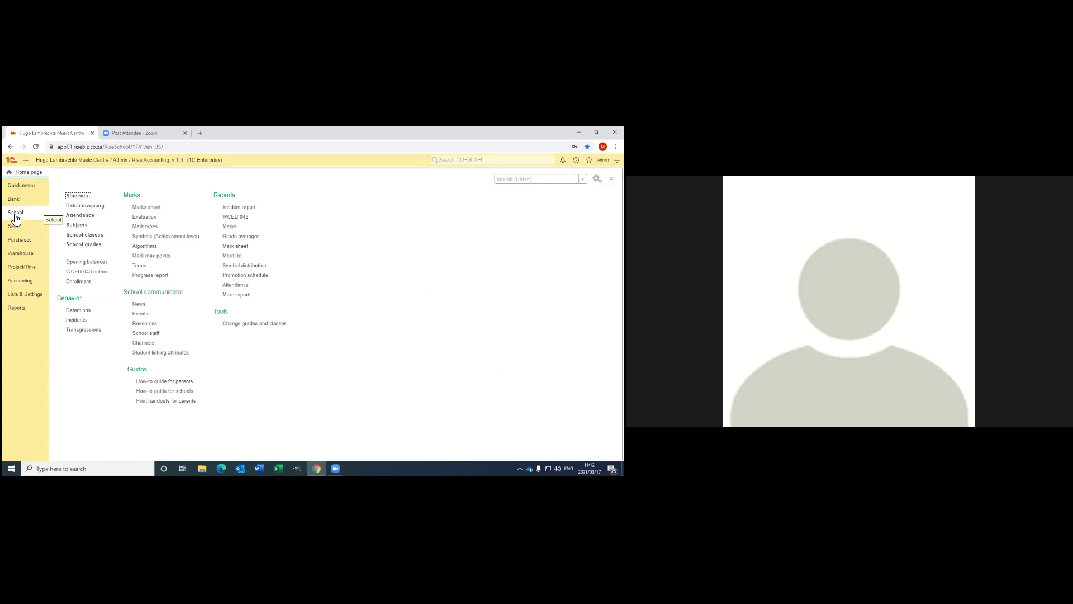
left_click(83, 199)
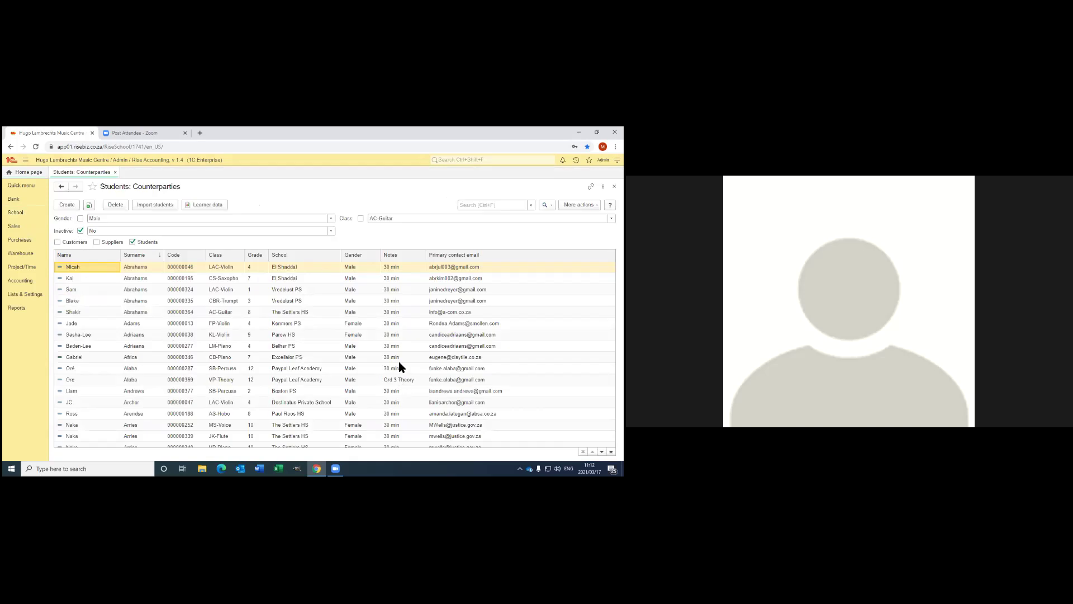
left_click(361, 218)
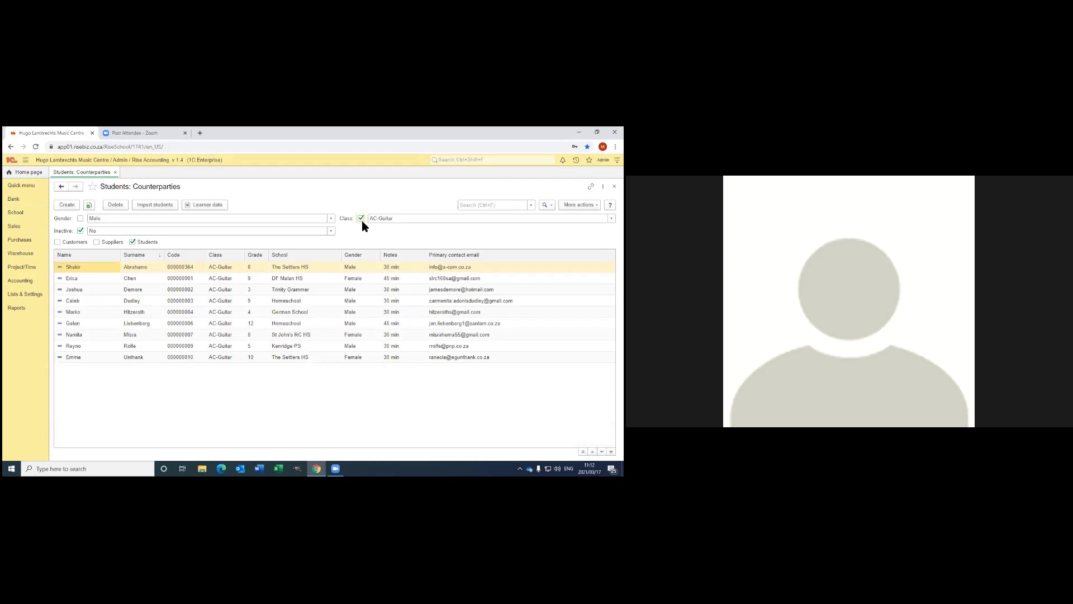
View the AC-Guitar students by gender, first Male and then Female, and turn the gender filter off.
left_click(80, 219)
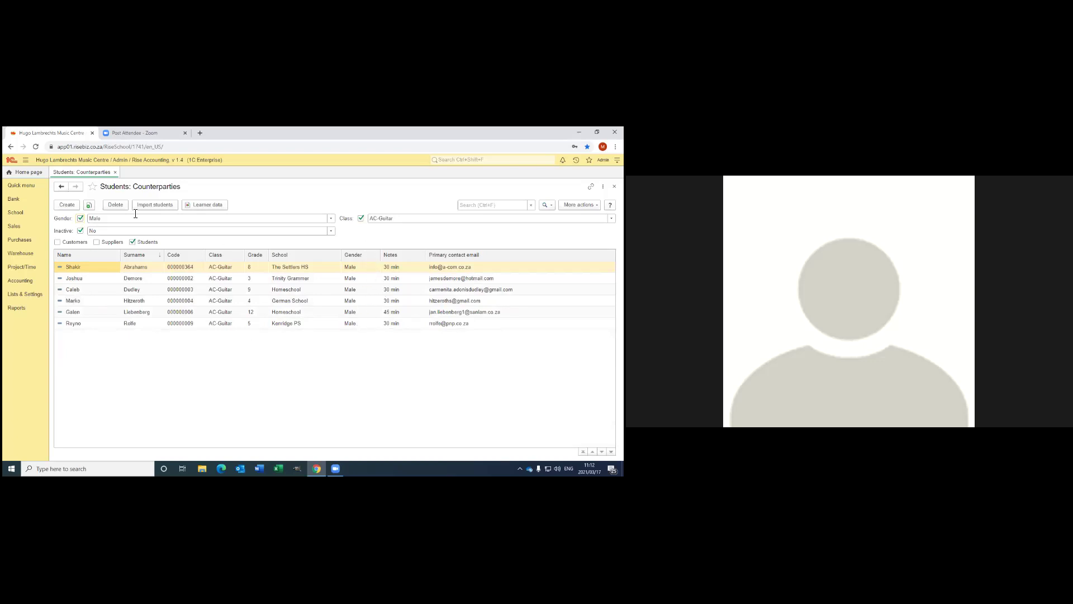
left_click(80, 218)
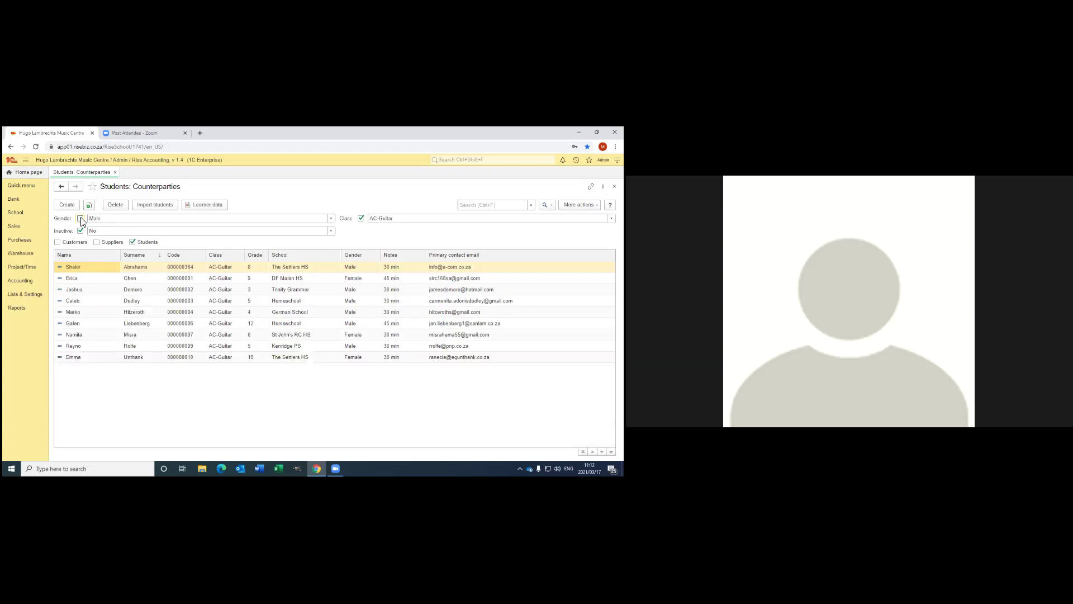
left_click(330, 222)
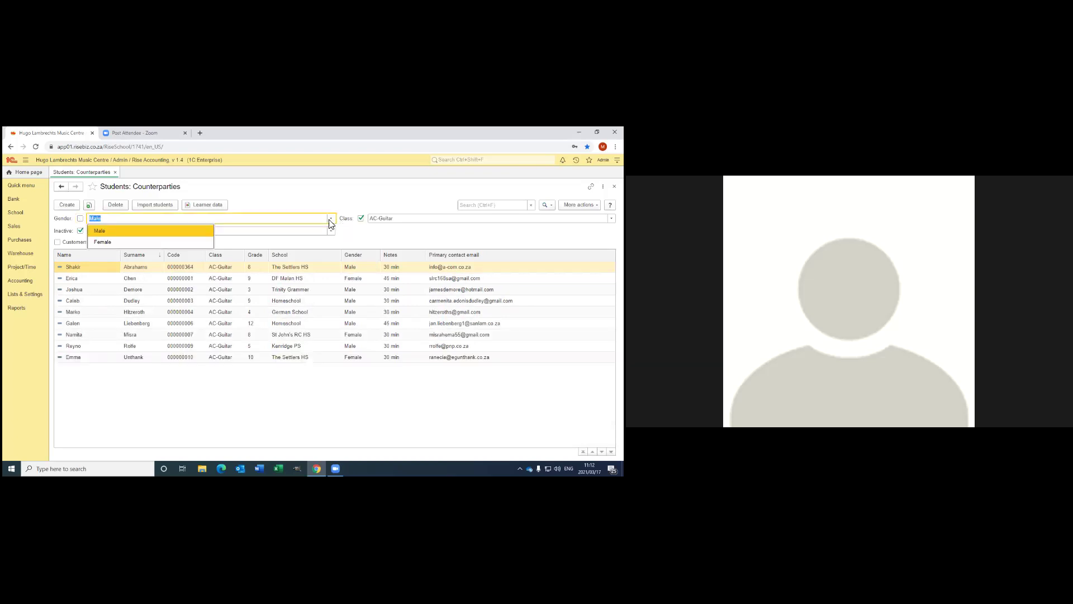
left_click(99, 242)
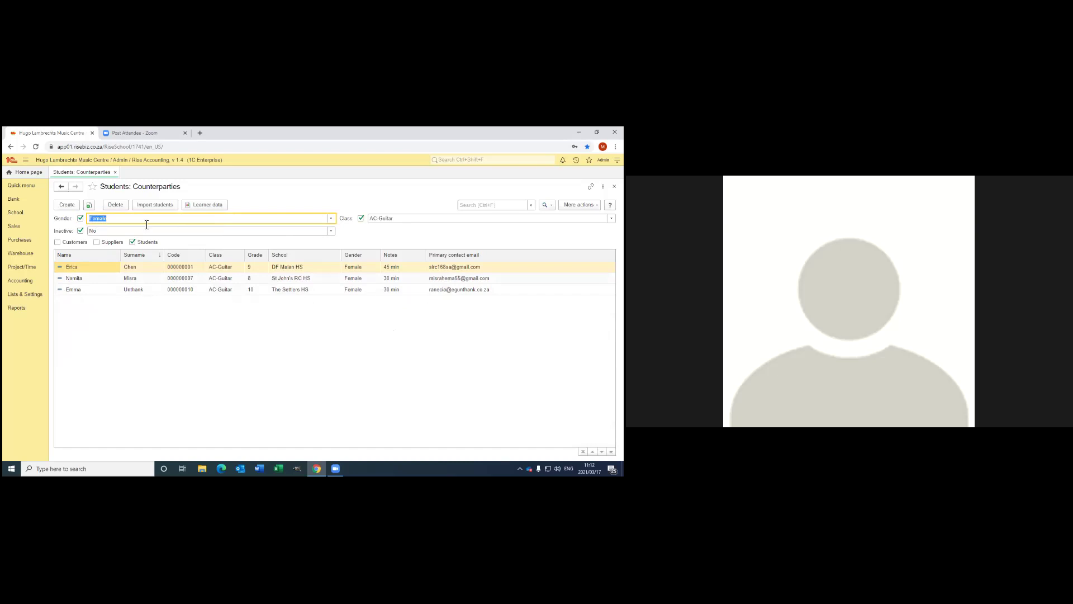
left_click(81, 219)
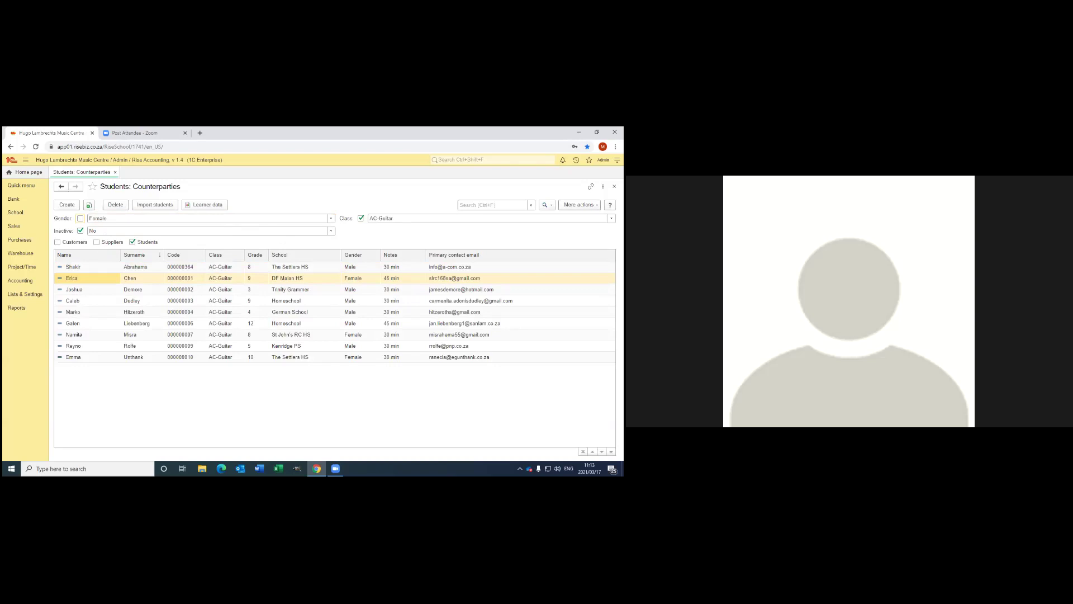
Output the AC-Guitar students list to a spreadsheet document, leaving out the Code and Class columns.
left_click(580, 205)
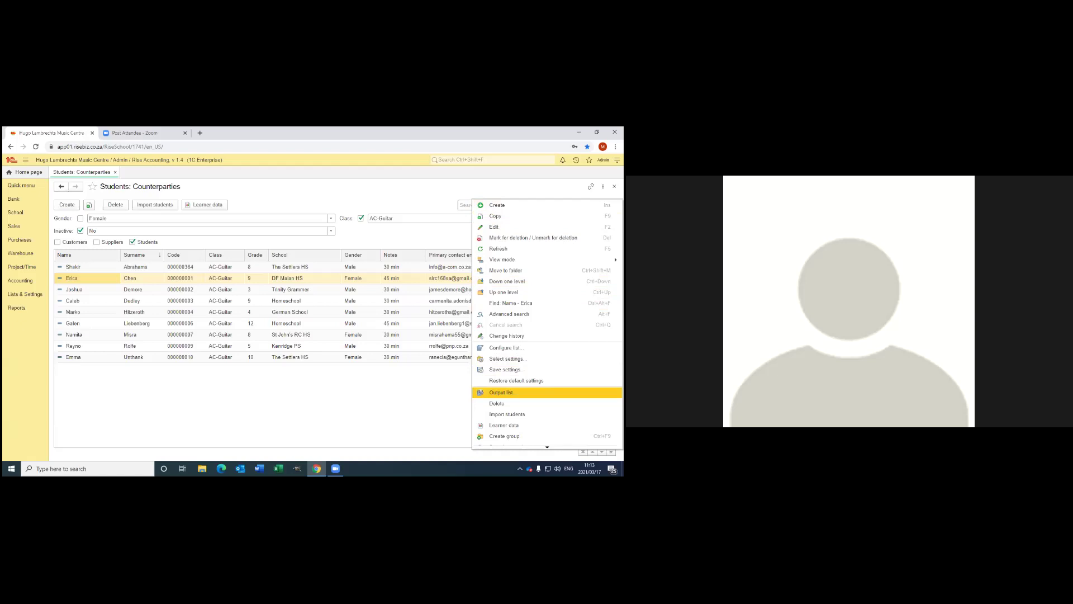
left_click(501, 392)
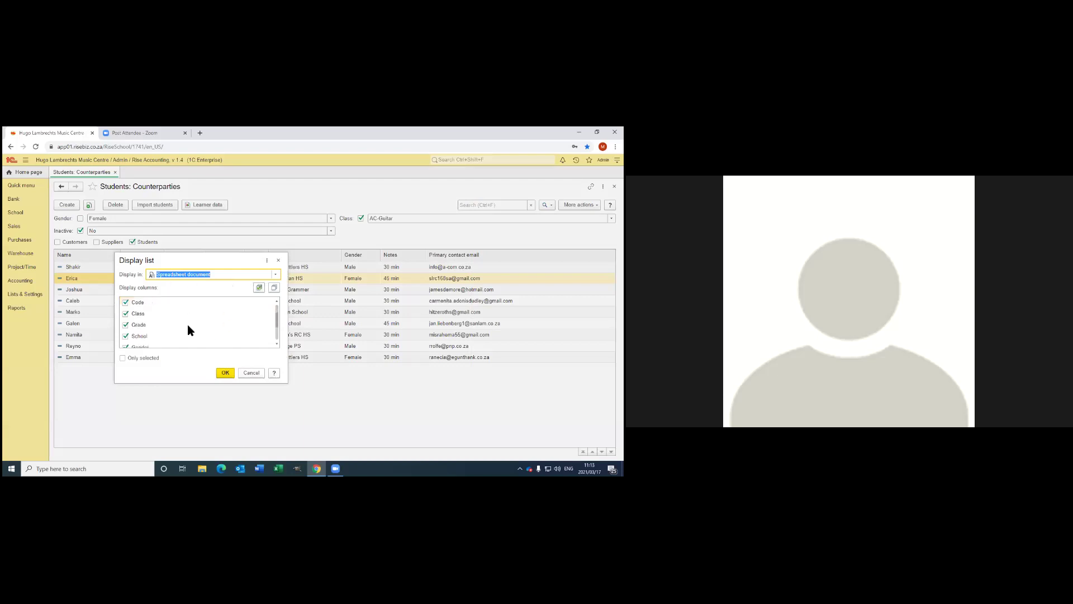
scroll(187, 324, "down", 1)
left_click(129, 314)
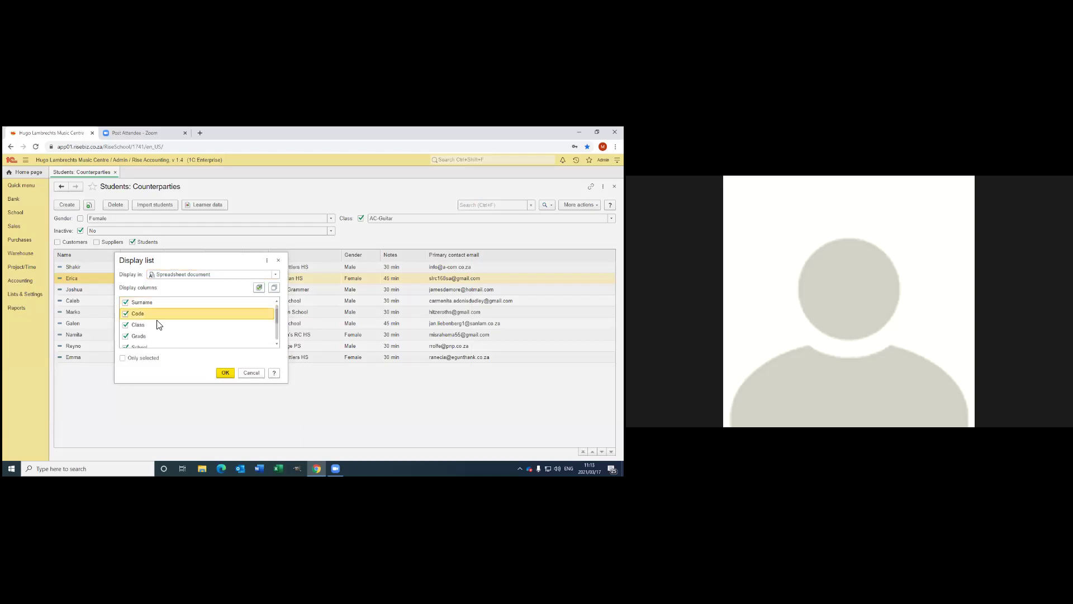
left_click(126, 327)
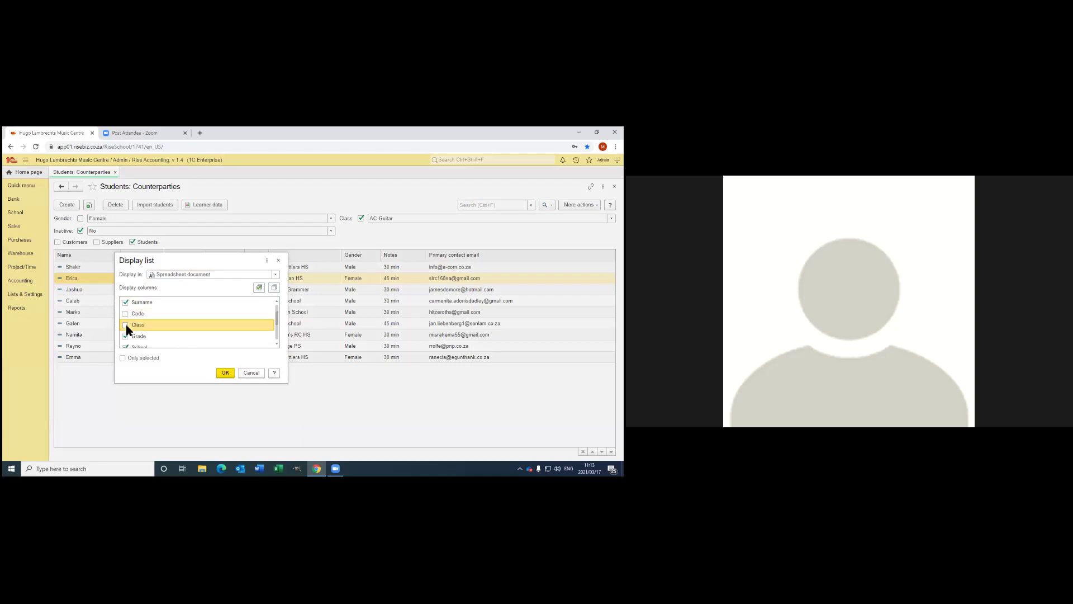
scroll(170, 336, "down", 1)
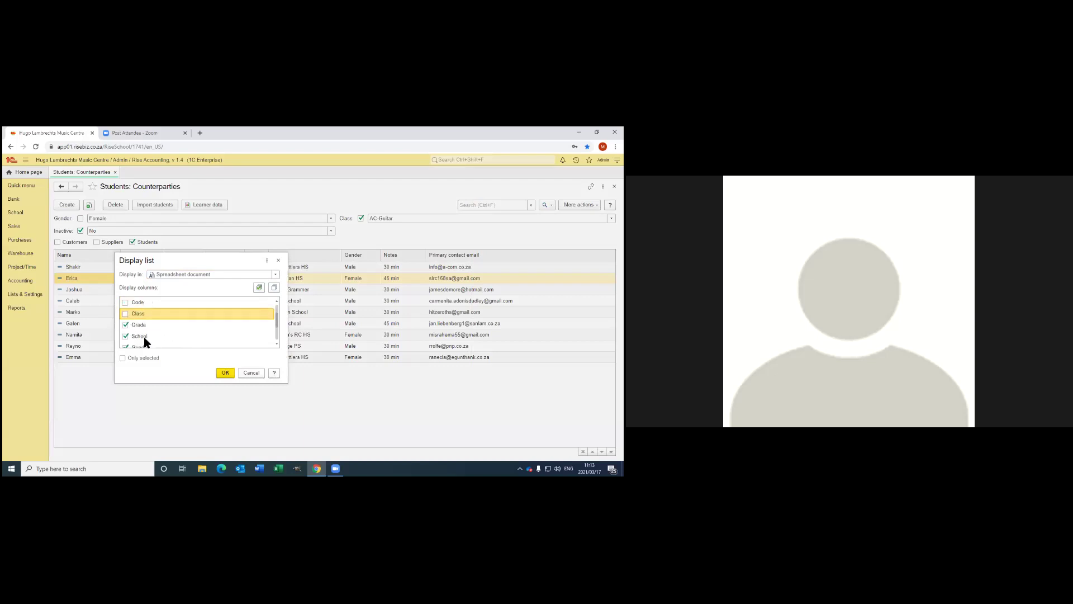
scroll(147, 331, "down", 1)
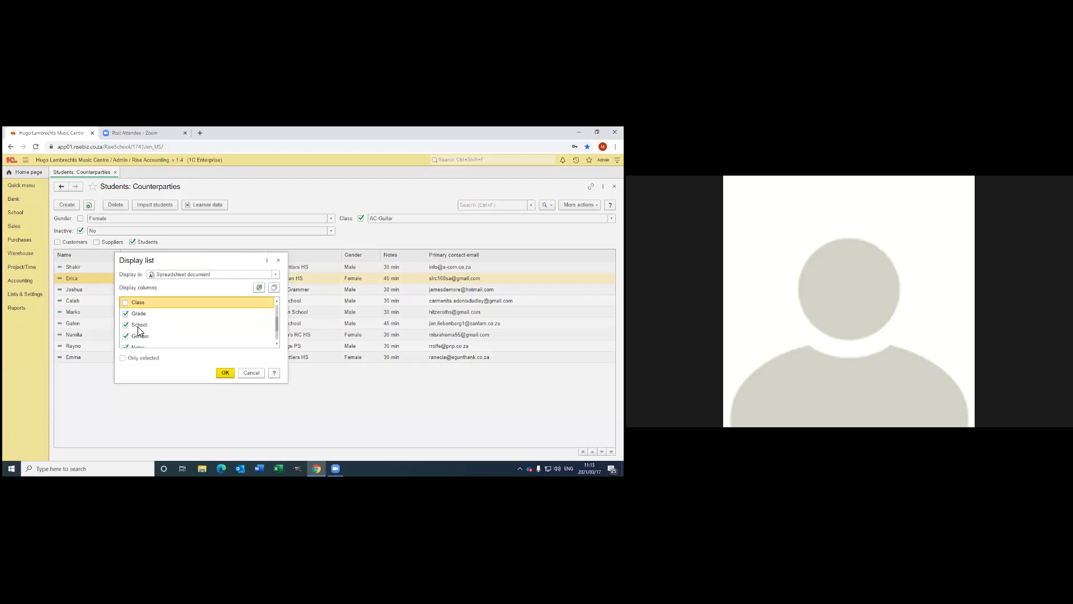
scroll(139, 331, "down", 1)
scroll(138, 331, "down", 1)
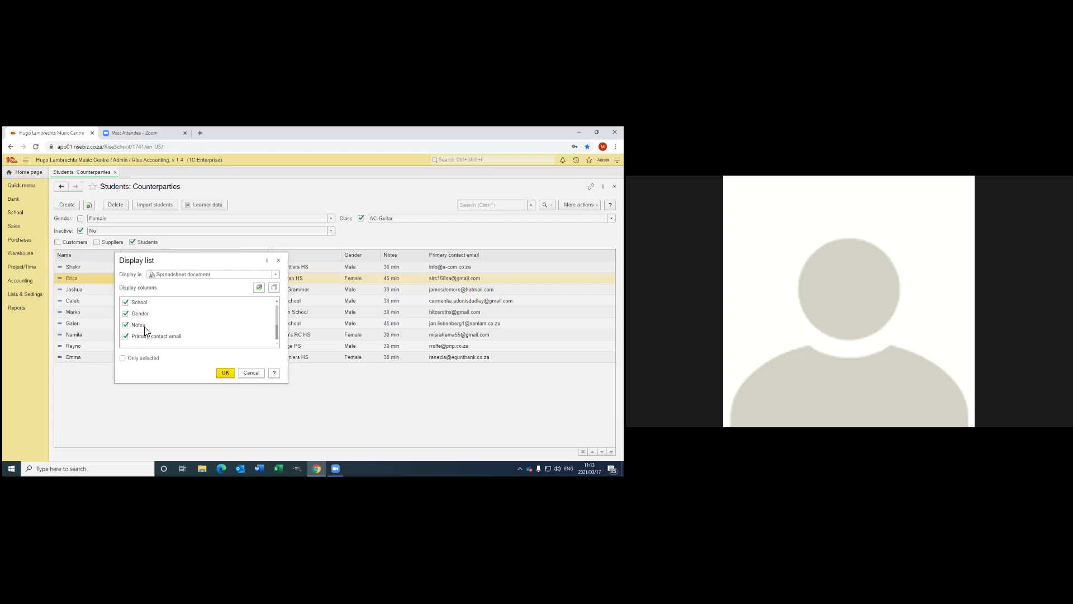
left_click(225, 374)
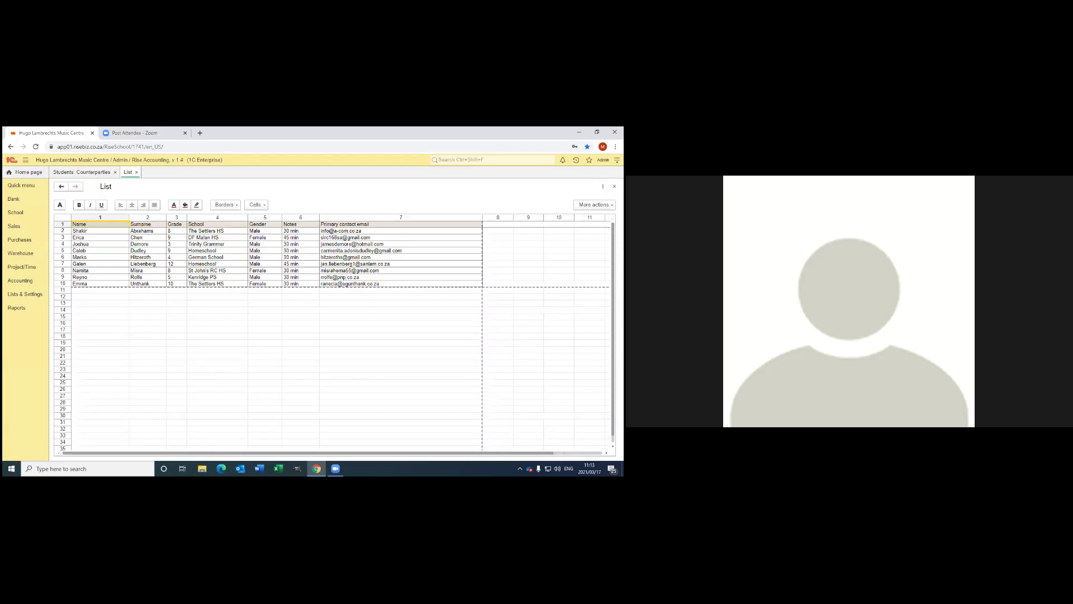
Set the exported list's page setup to Landscape orientation with Page width scaling, and recheck the page setup.
left_click(603, 186)
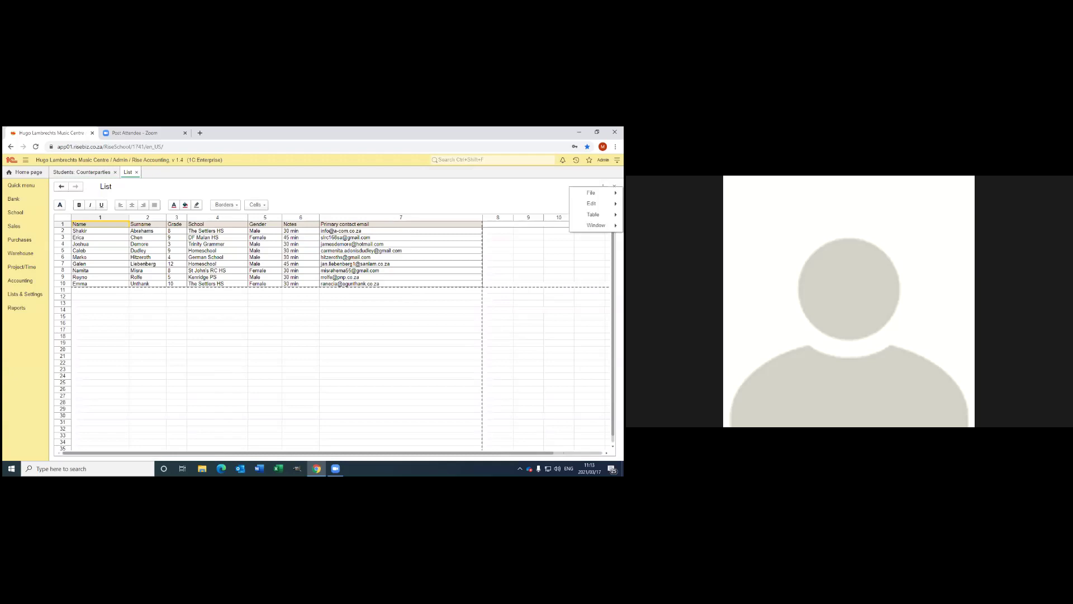
mouse_move(591, 193)
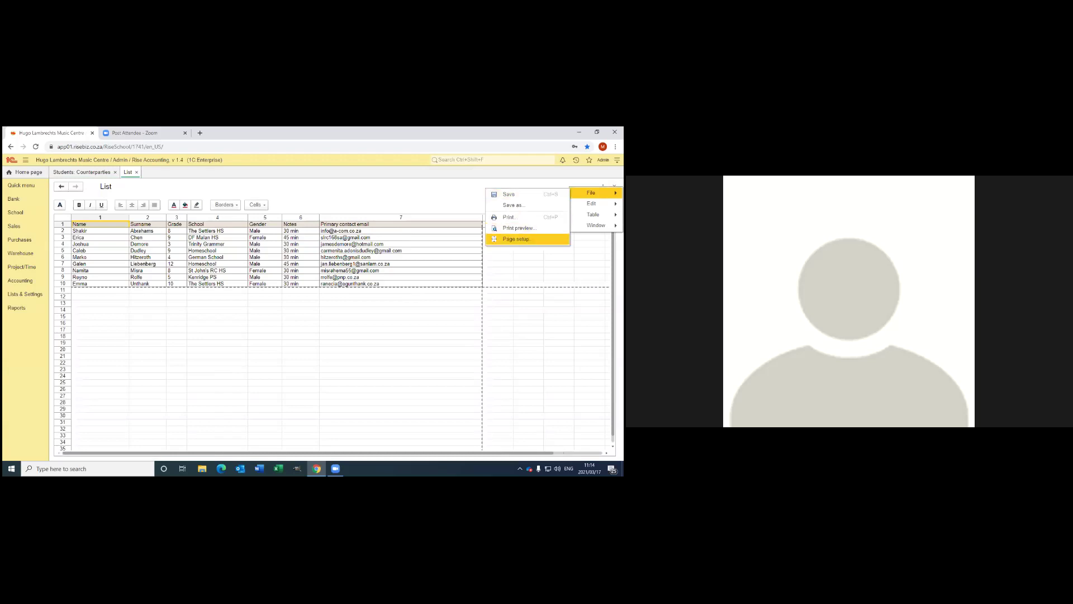
left_click(516, 239)
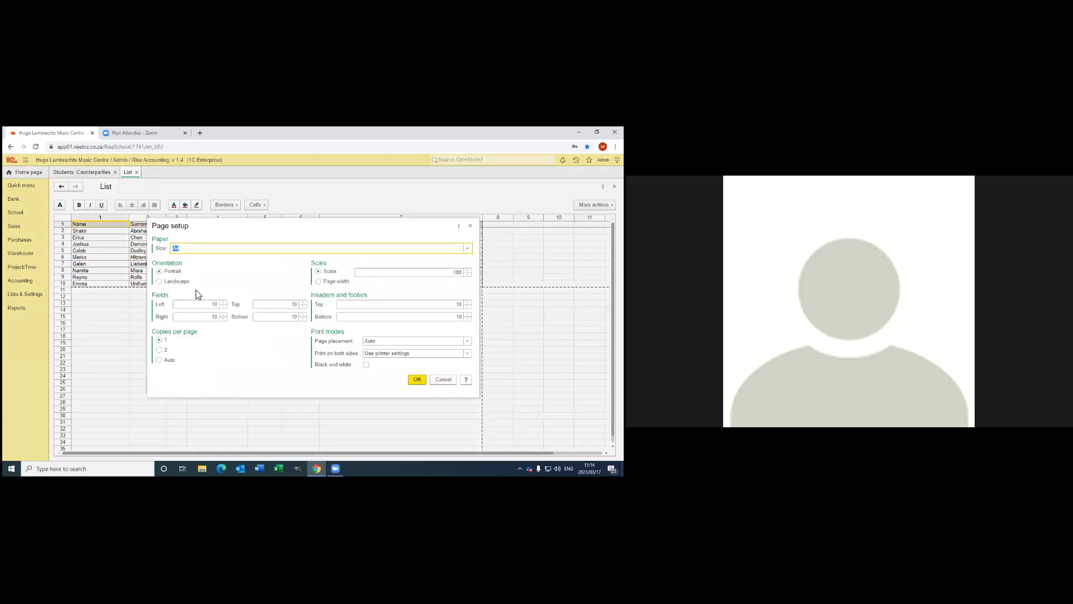
left_click(160, 281)
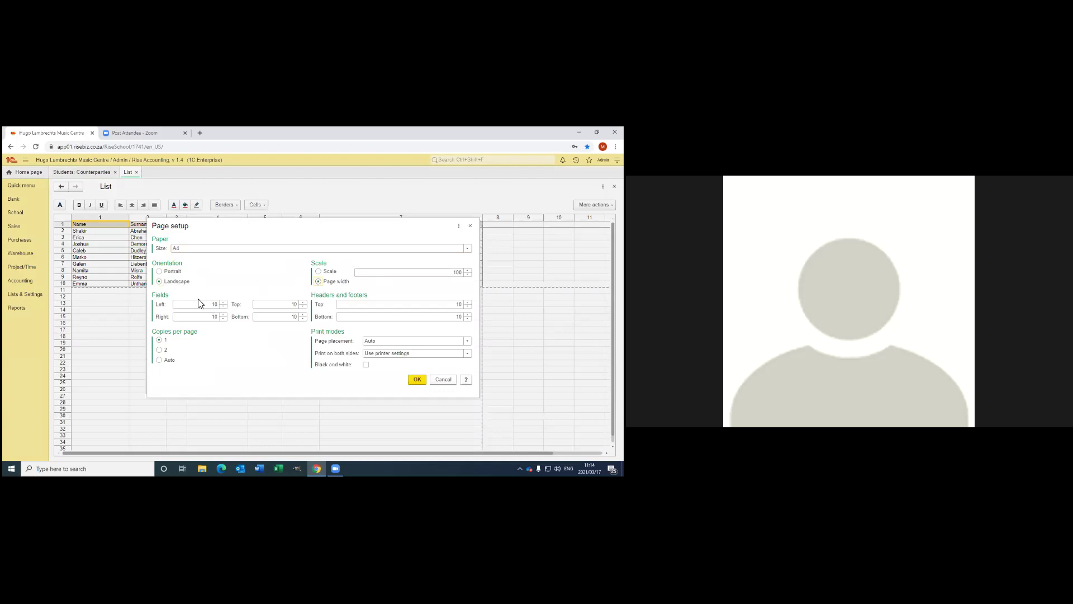
left_click(414, 381)
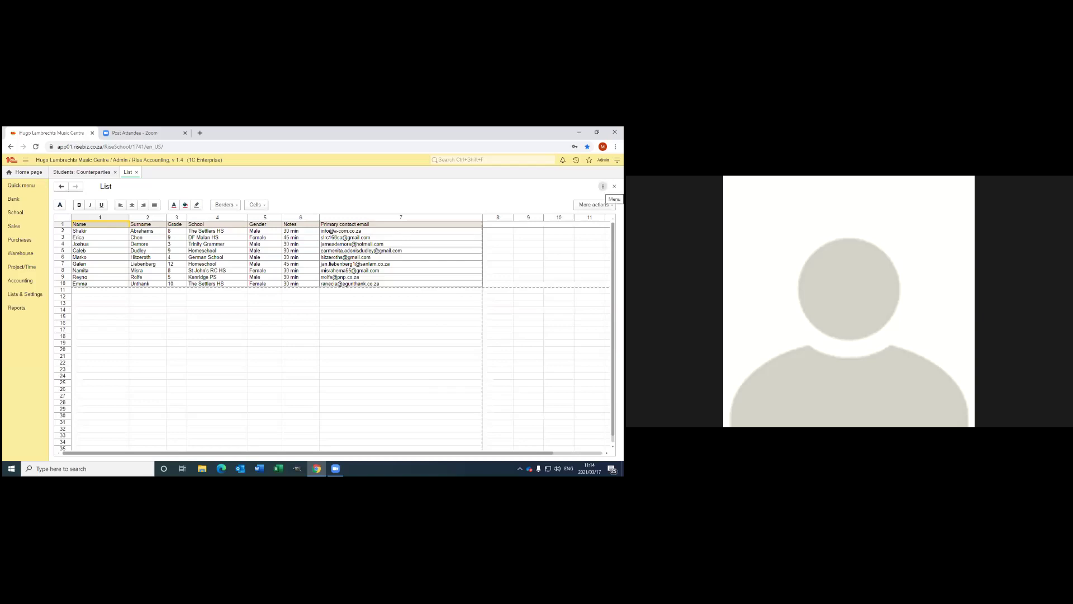
left_click(603, 186)
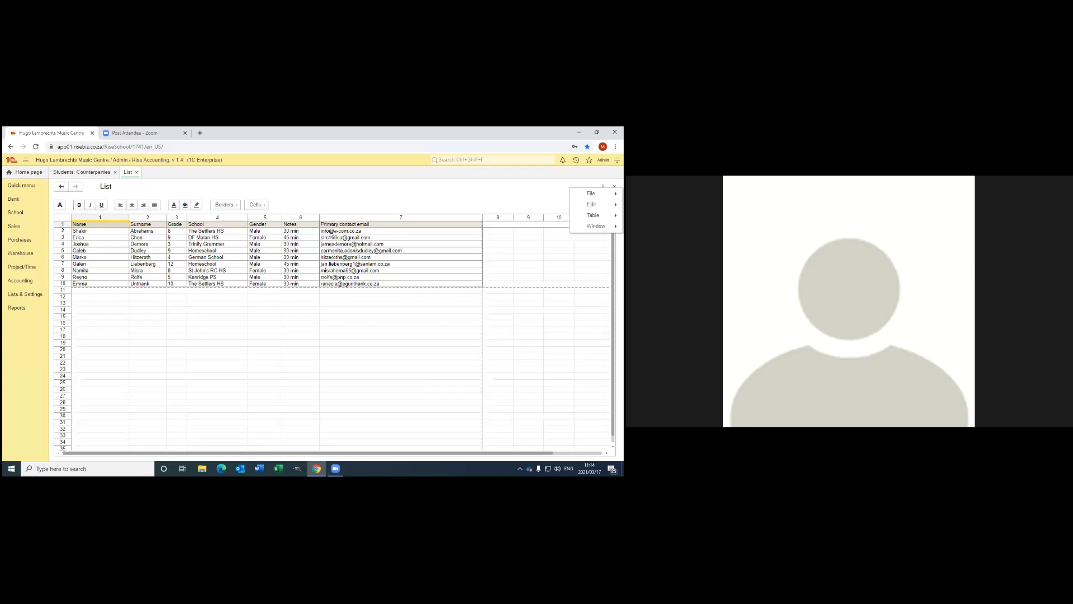
mouse_move(591, 193)
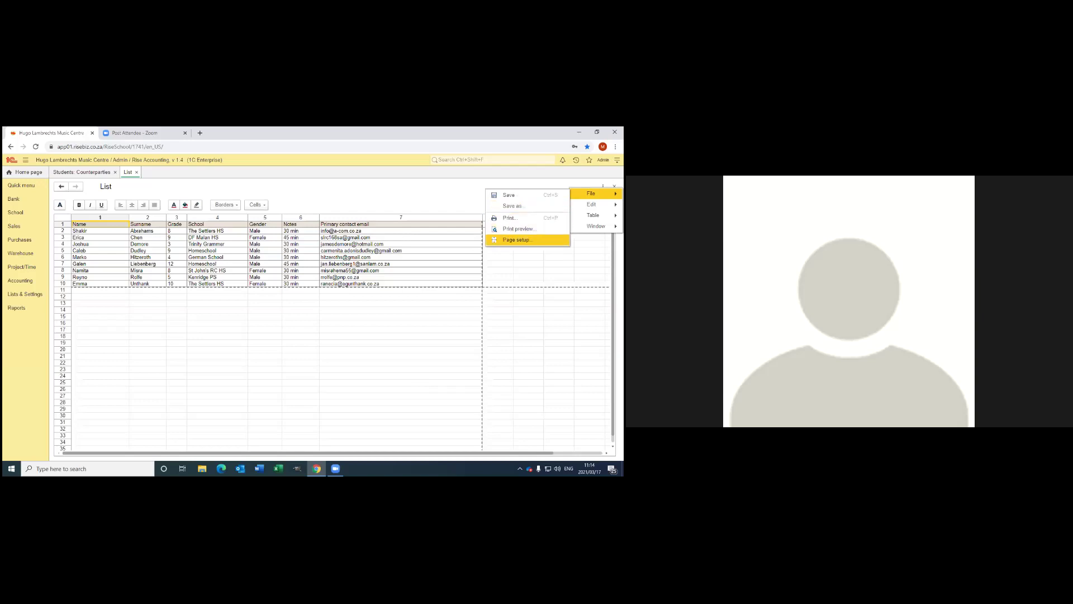
left_click(517, 240)
left_click(417, 379)
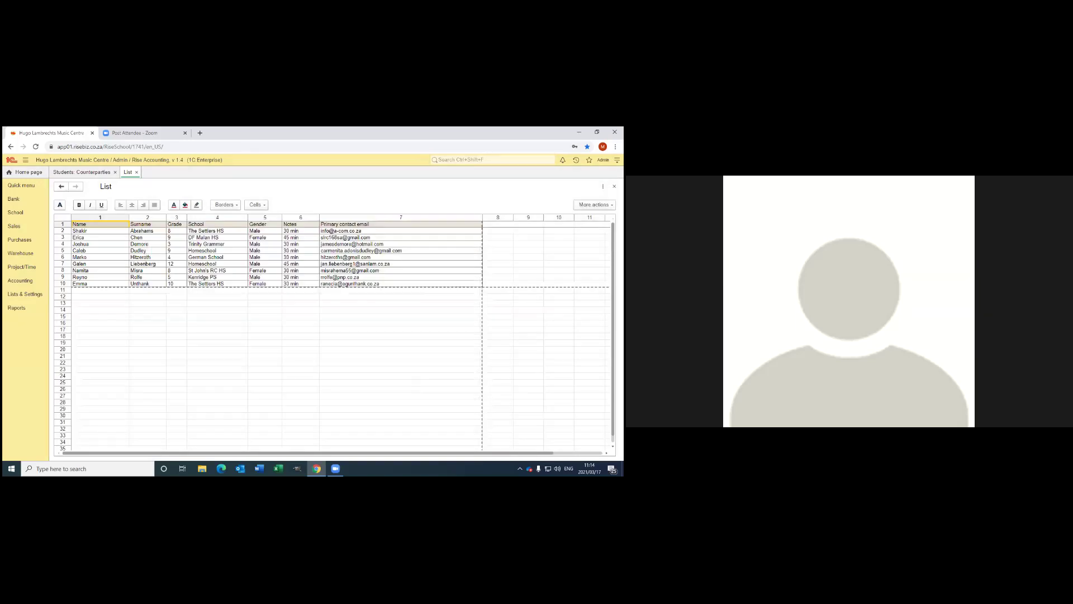
Print one colour copy of all pages of the exported student list through its PDF.
left_click(602, 186)
mouse_move(591, 192)
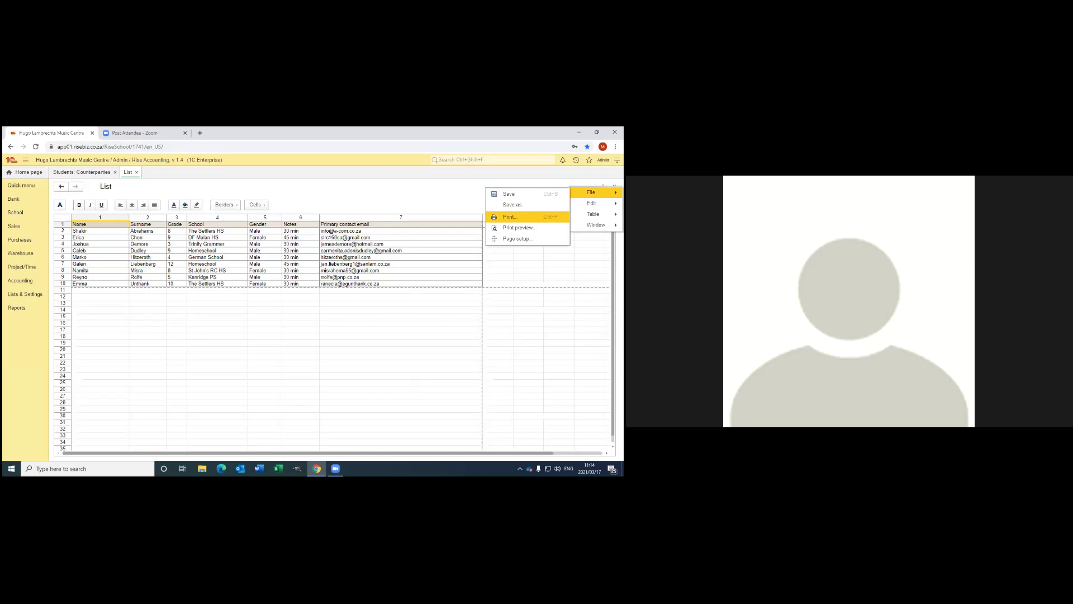
left_click(509, 216)
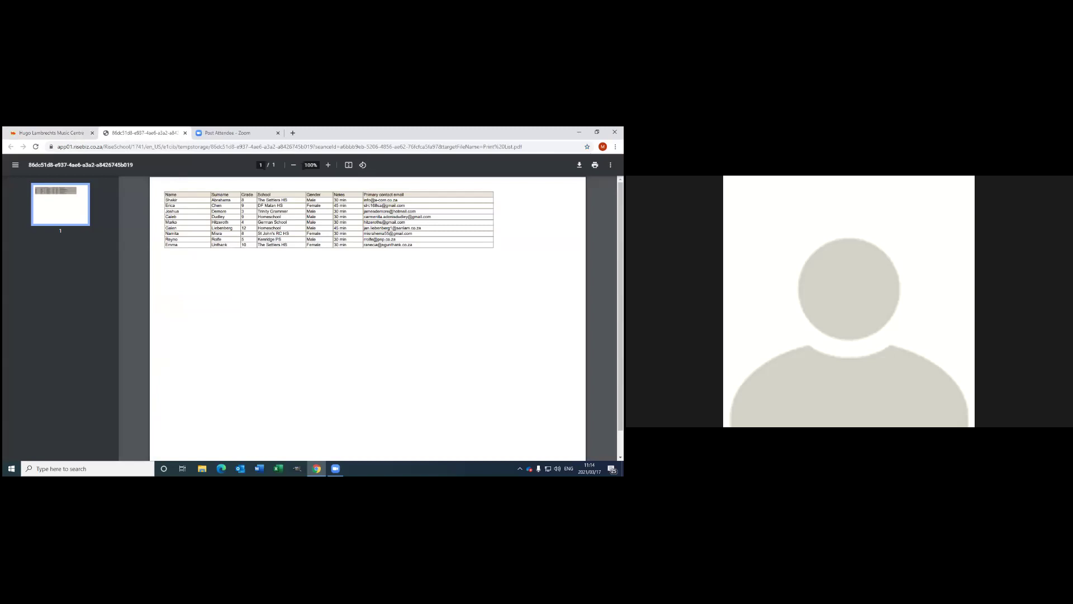
left_click(595, 165)
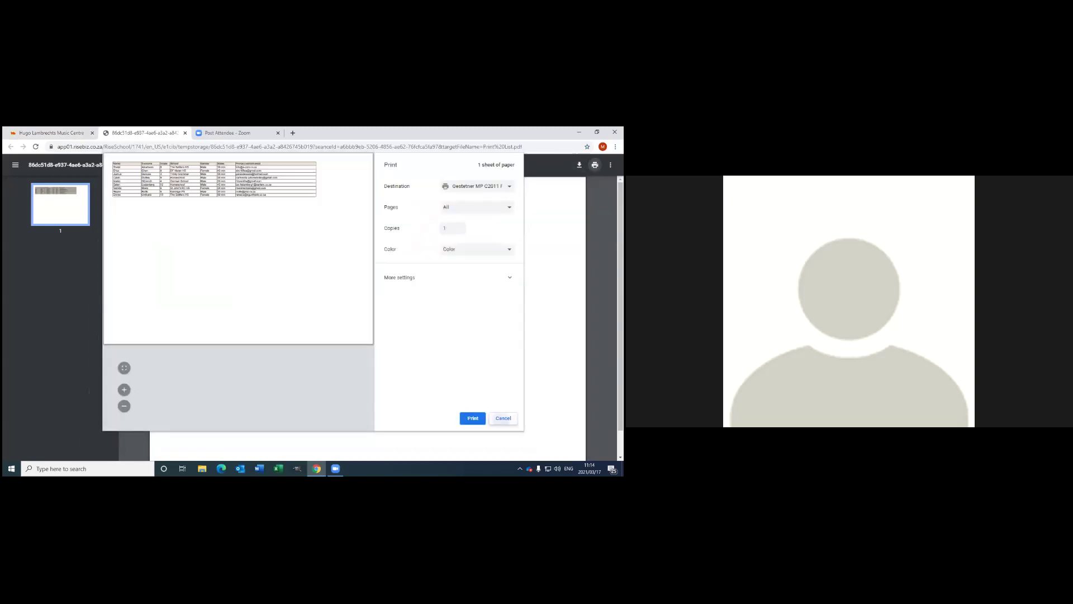
left_click(473, 418)
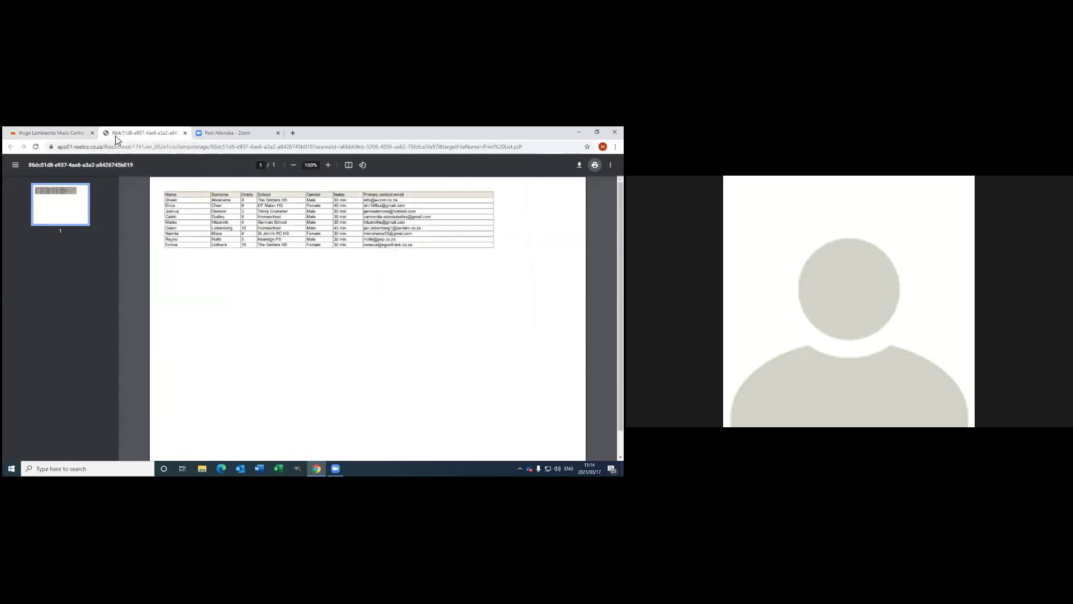
Return to the accounting system and open the list of bank reconciliations.
left_click(80, 137)
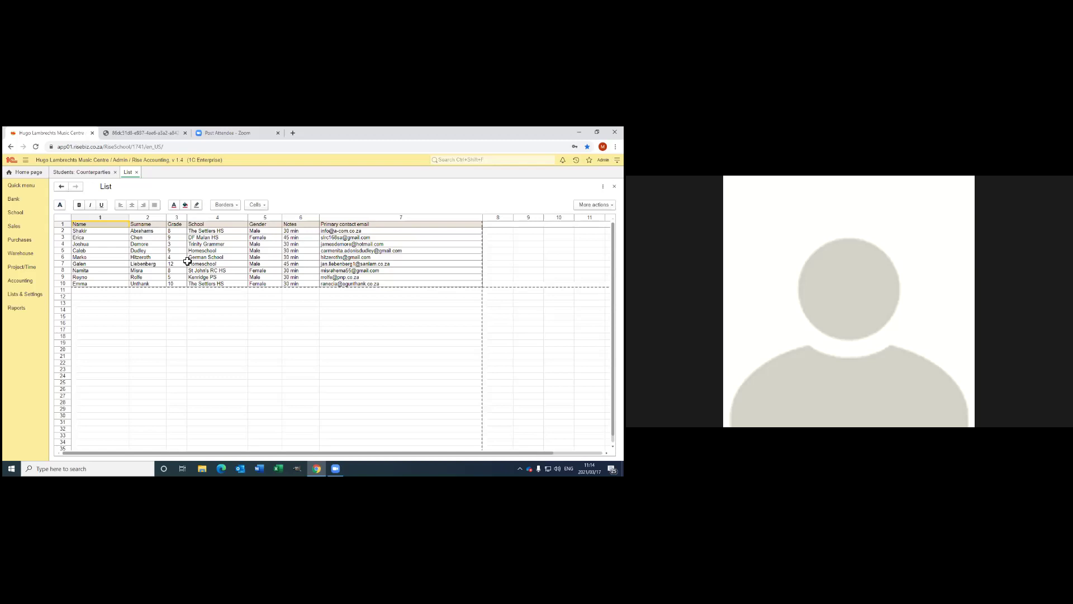
left_click(14, 200)
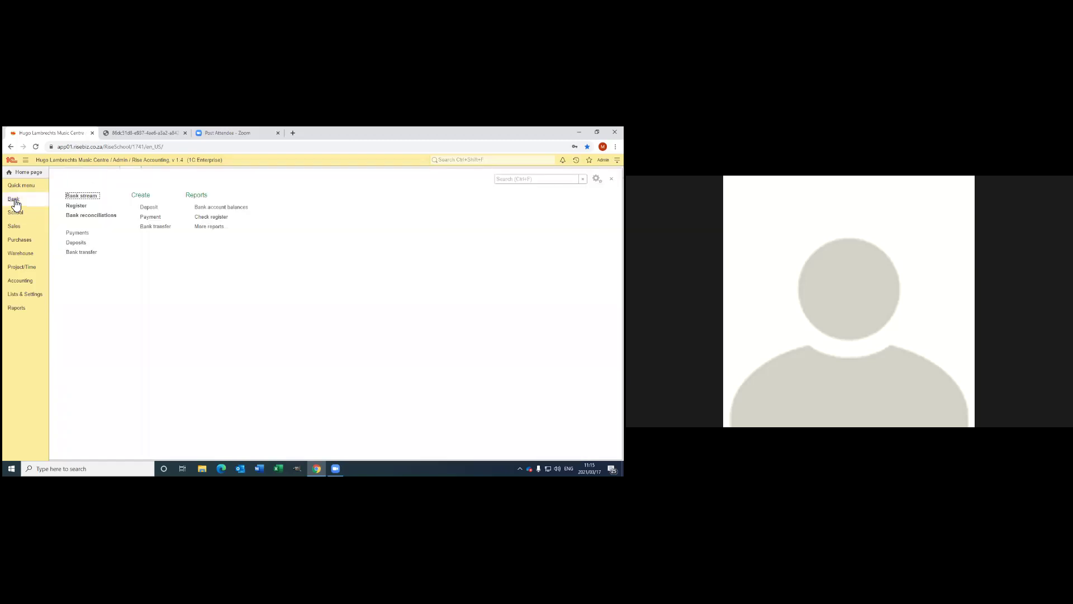
left_click(93, 217)
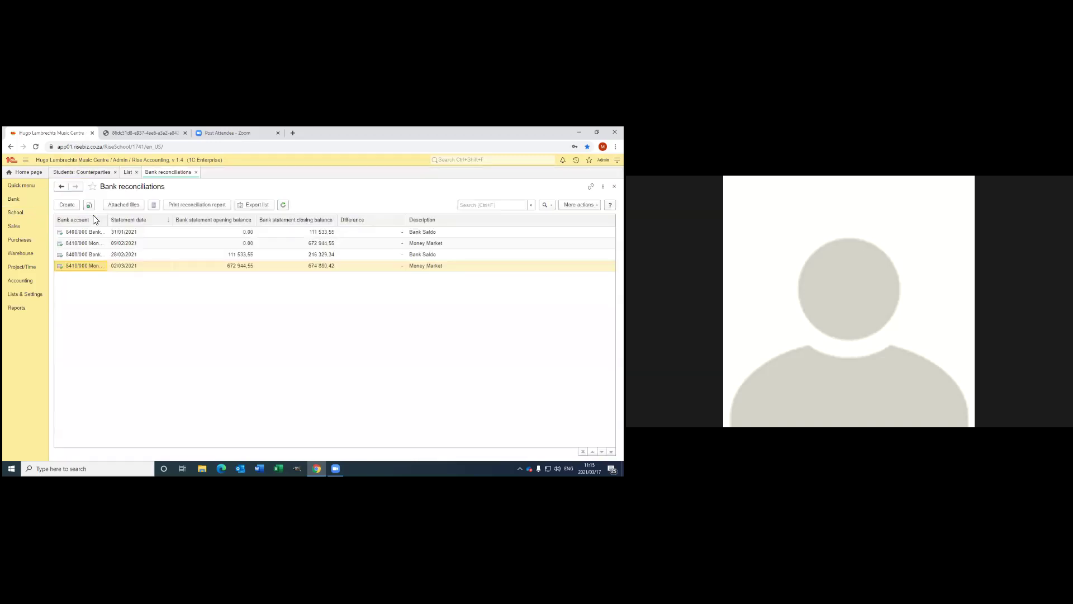
Try a new reconciliation for 8400/000 Bank Saldo, visiting statement date and closing balance and marking all transactions cleared, and close it without posting.
left_click(61, 205)
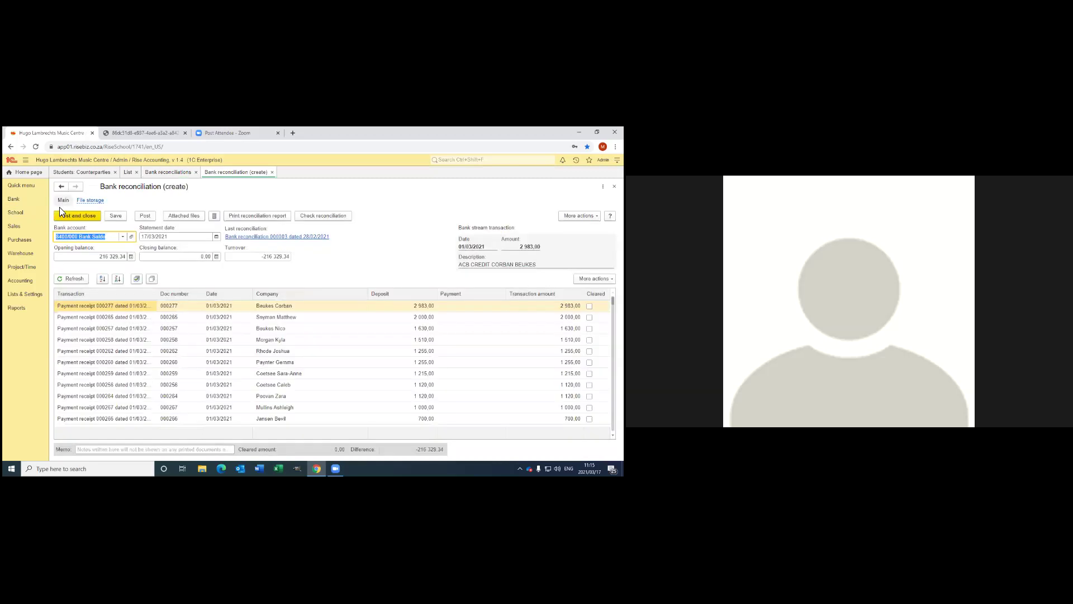
left_click(173, 238)
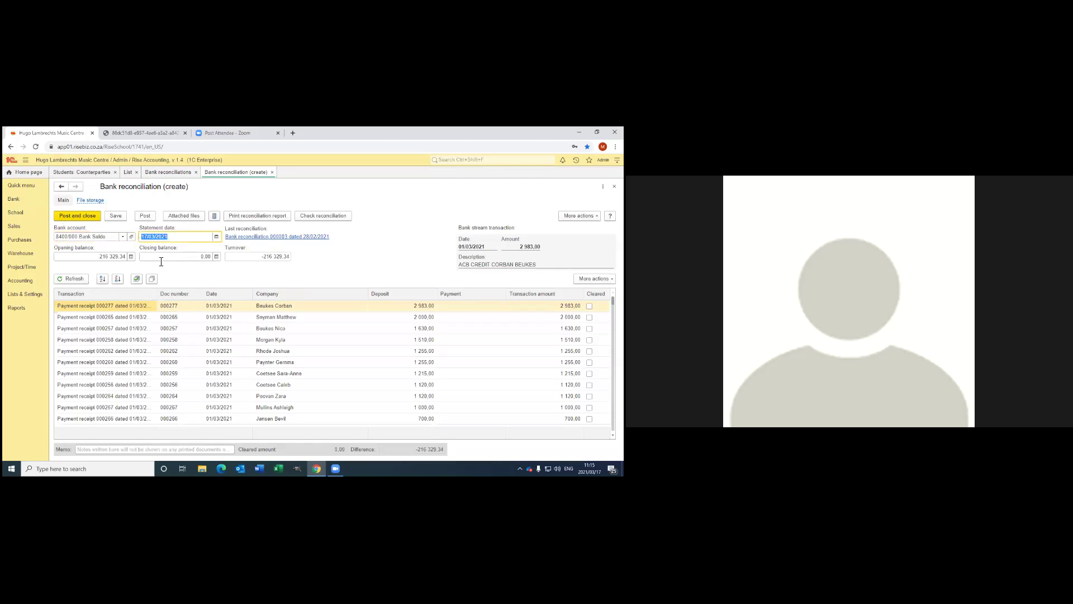
left_click(160, 261)
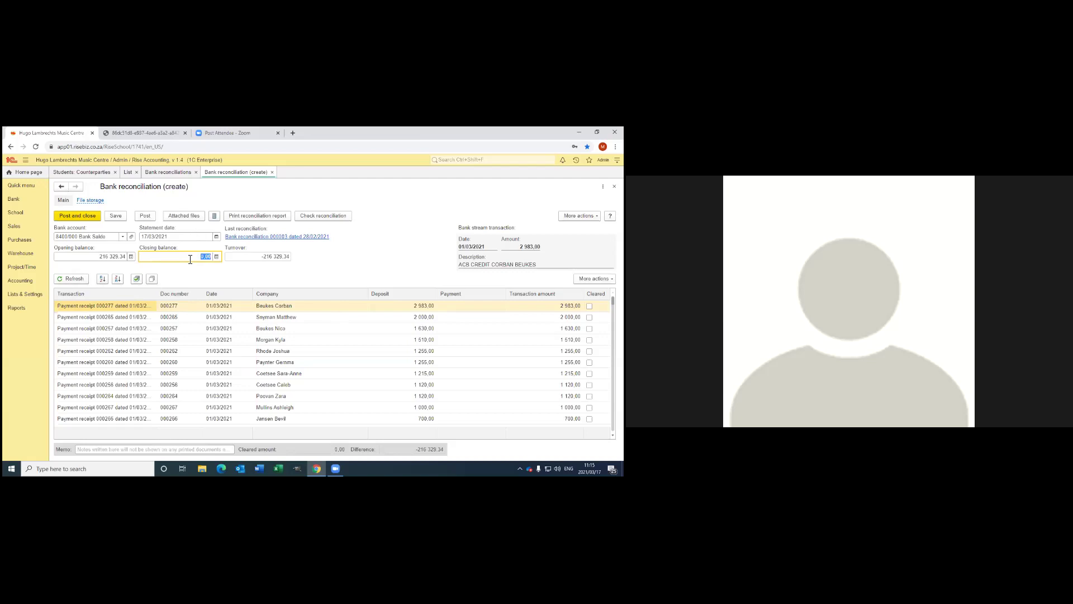
left_click(136, 278)
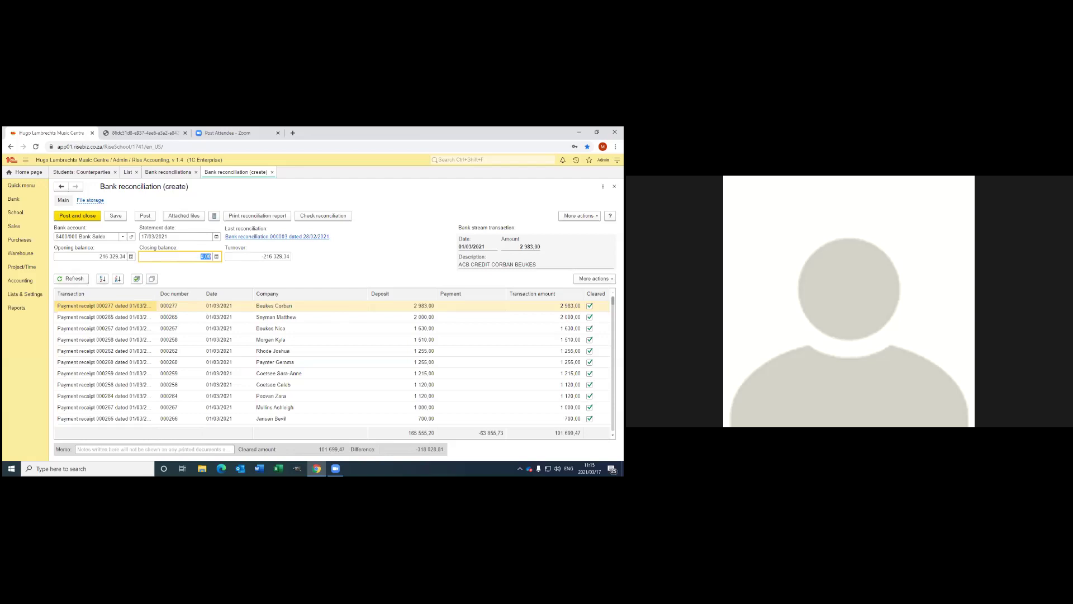
left_click(273, 173)
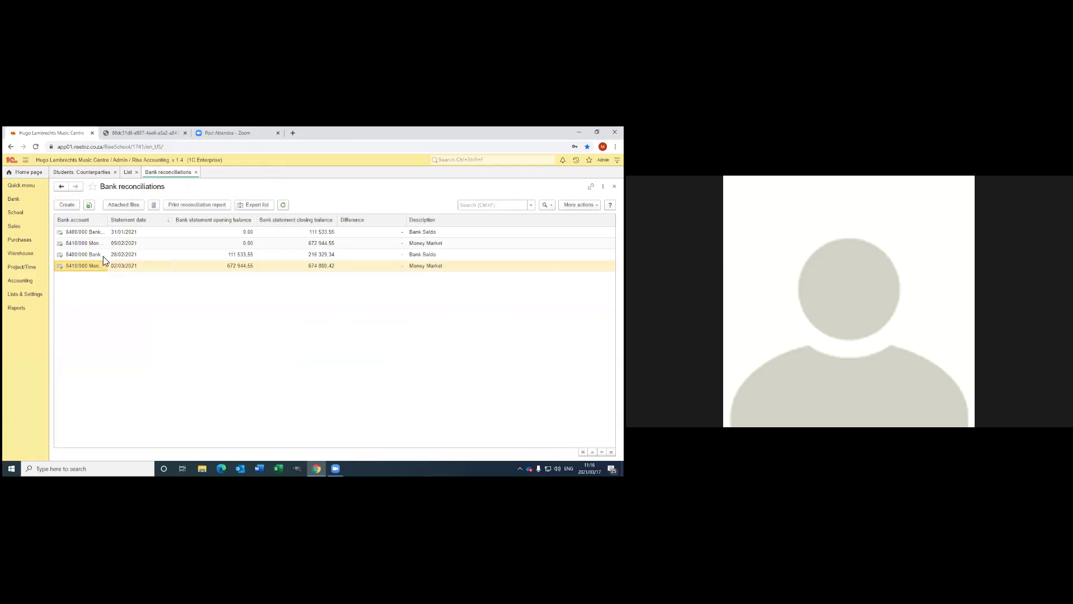
Open the Bank Saldo reconciliation dated 28/02/2021, review its reconciliation check, and close the check report.
double_click(121, 256)
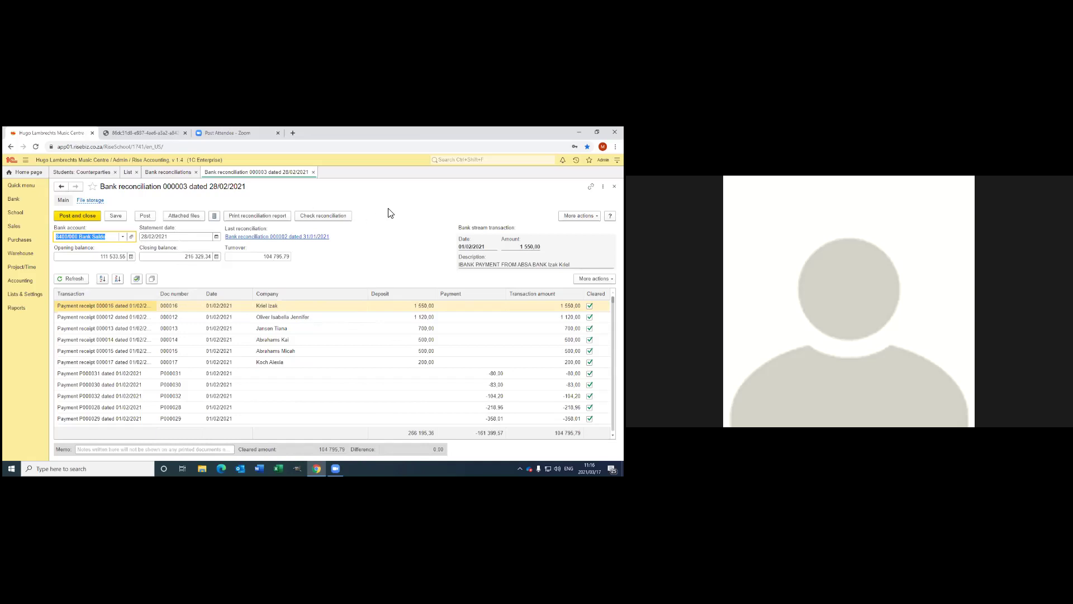
left_click(313, 220)
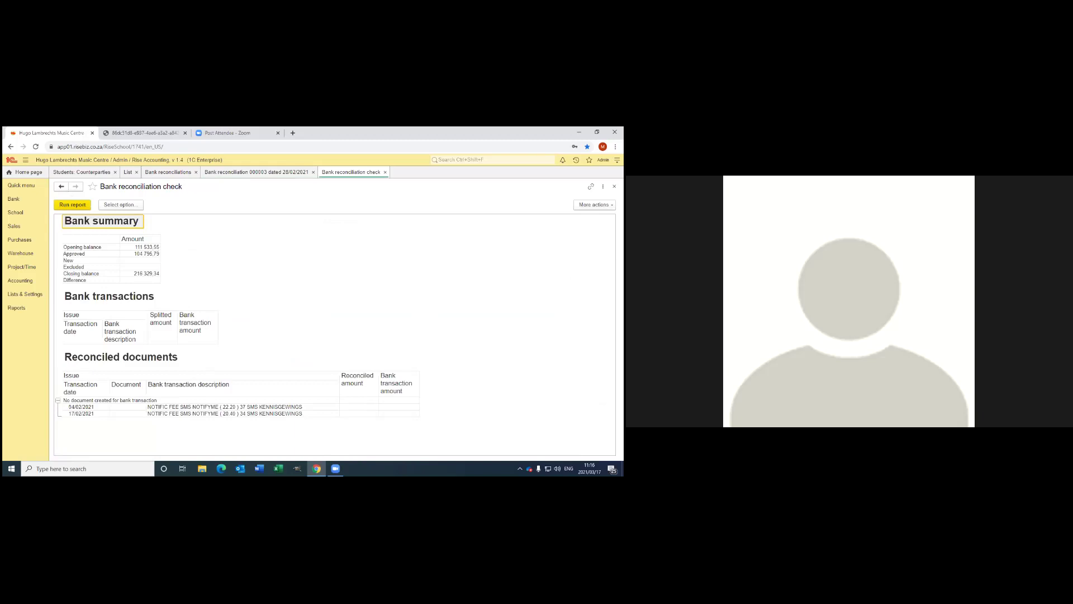
left_click(385, 173)
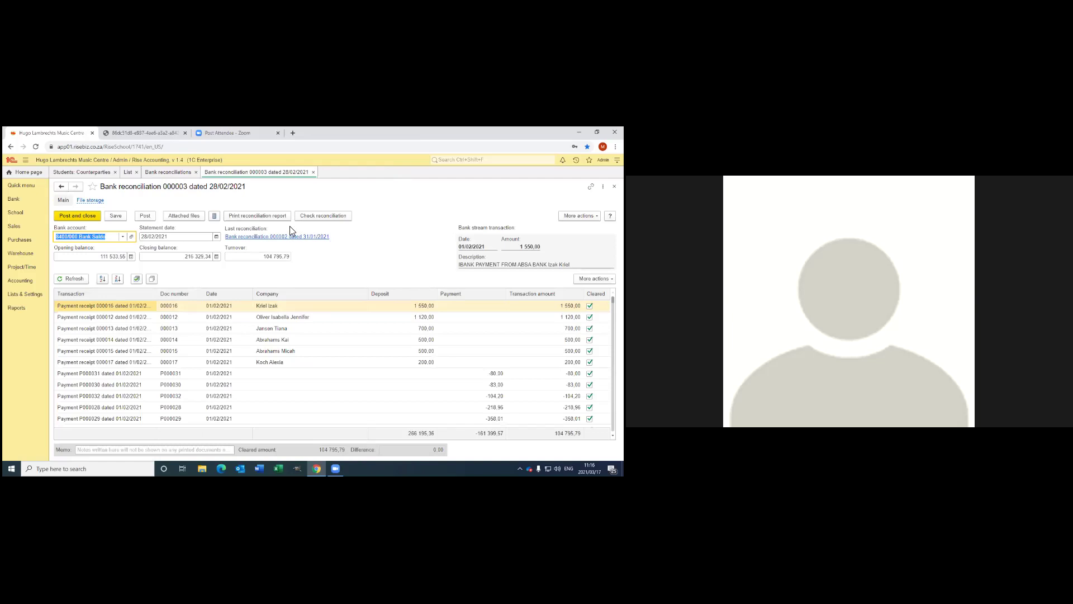
View the reconciliation report from the open reconciliation, close both, and generate the same report from the reconciliations list.
left_click(251, 218)
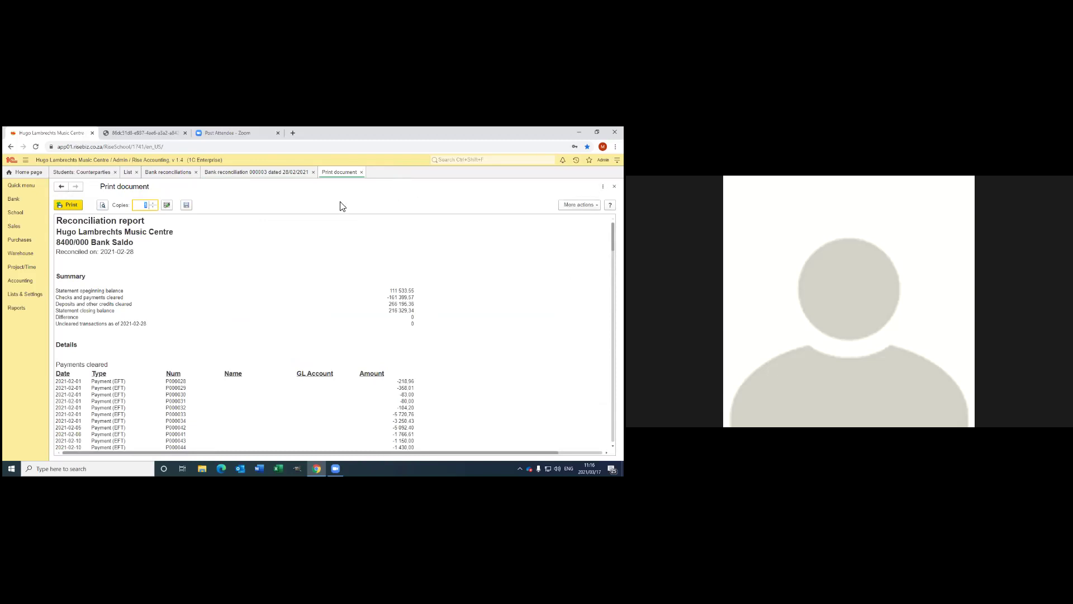
left_click(361, 172)
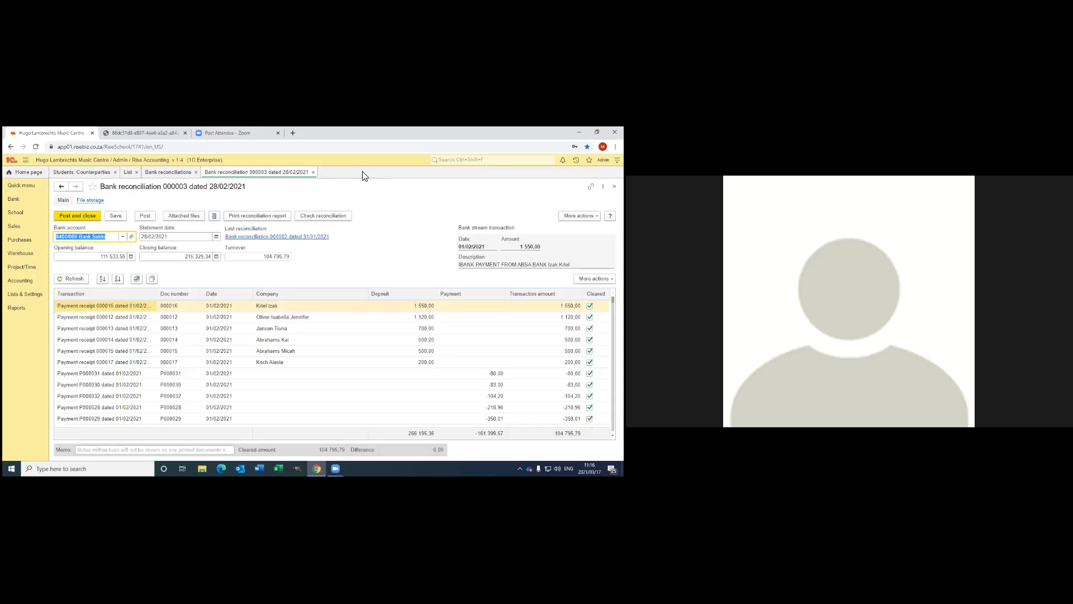
left_click(313, 173)
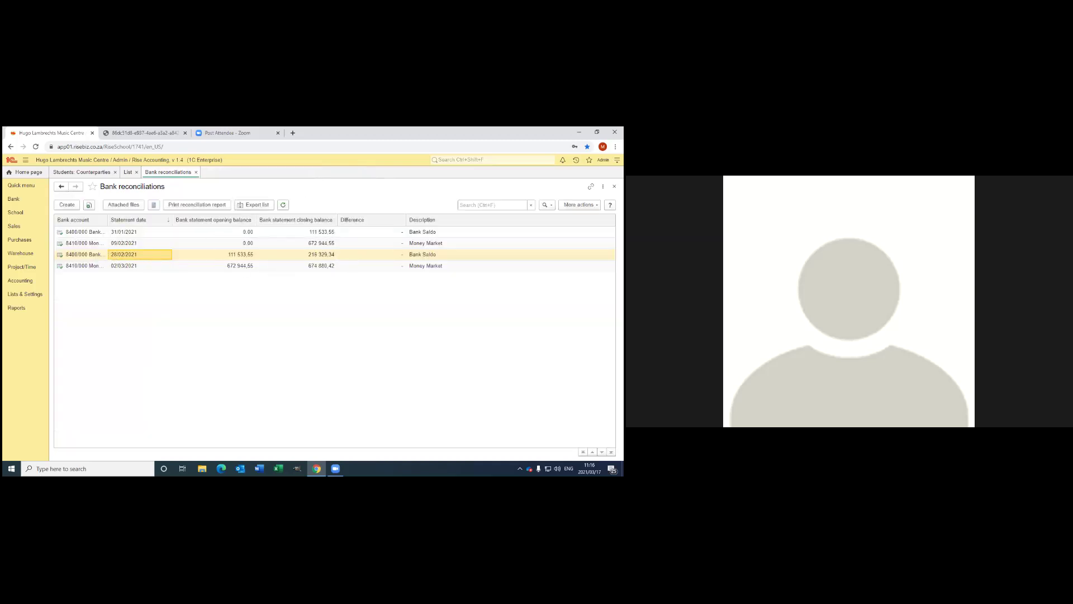
left_click(176, 205)
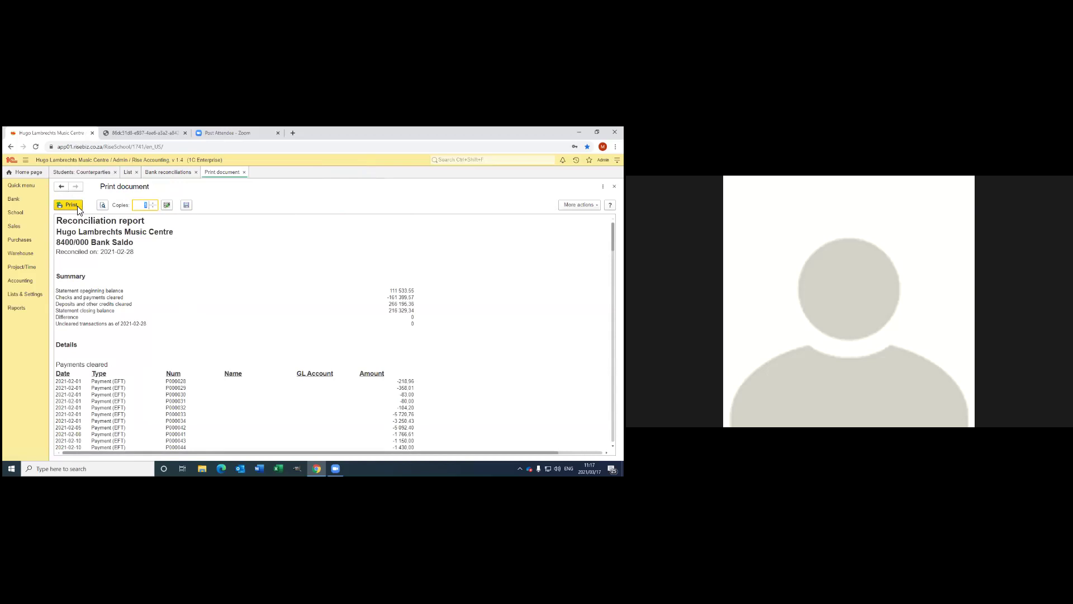
Close the printed reconciliation report and generate the cash-basis income statement for This Quarter.
left_click(243, 172)
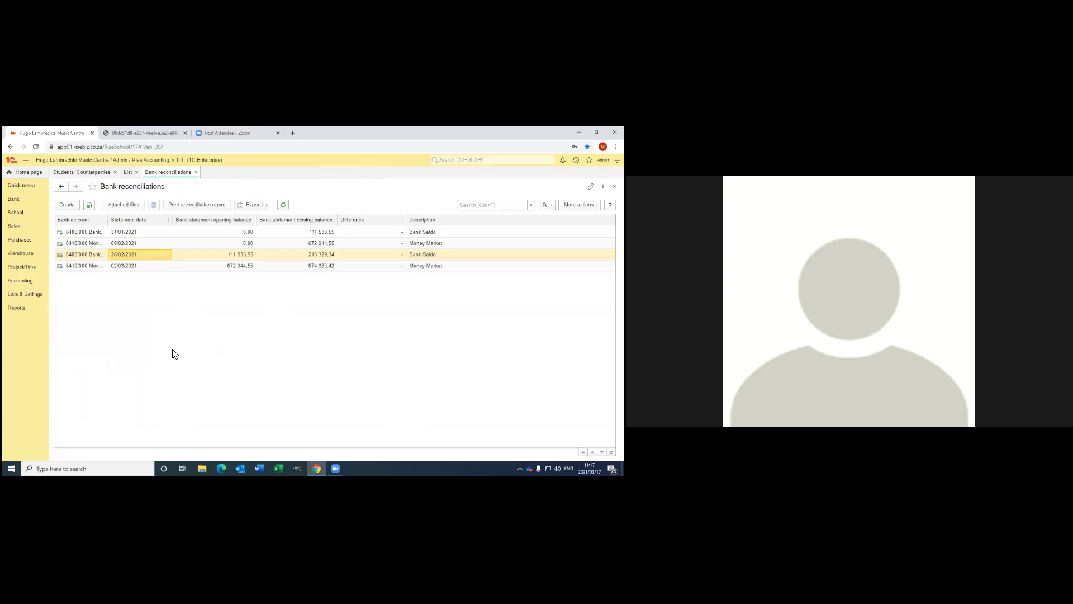
left_click(24, 288)
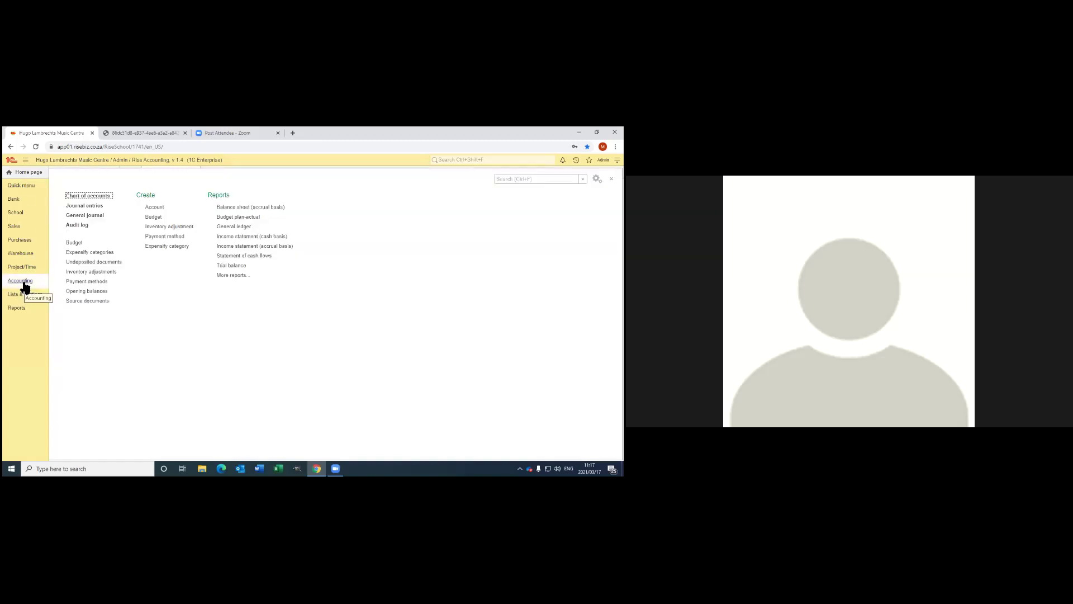
left_click(270, 241)
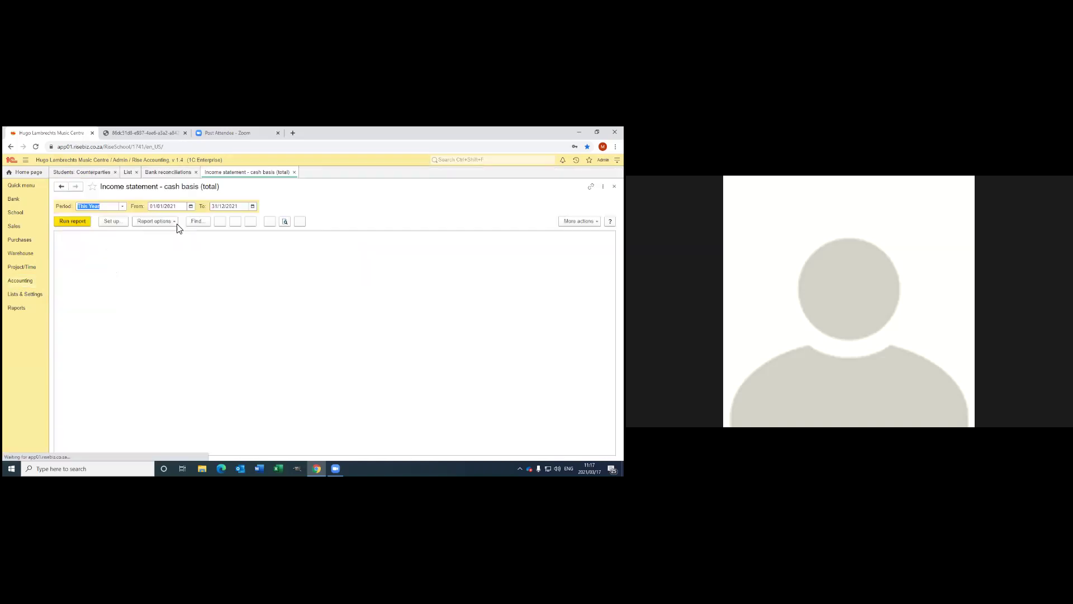
left_click(120, 209)
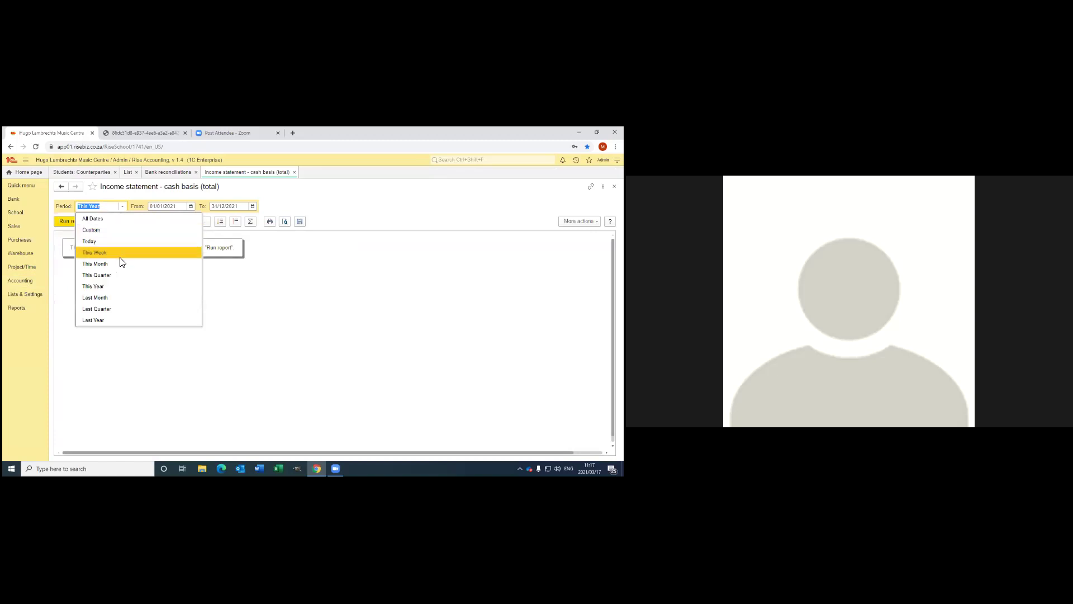
left_click(106, 275)
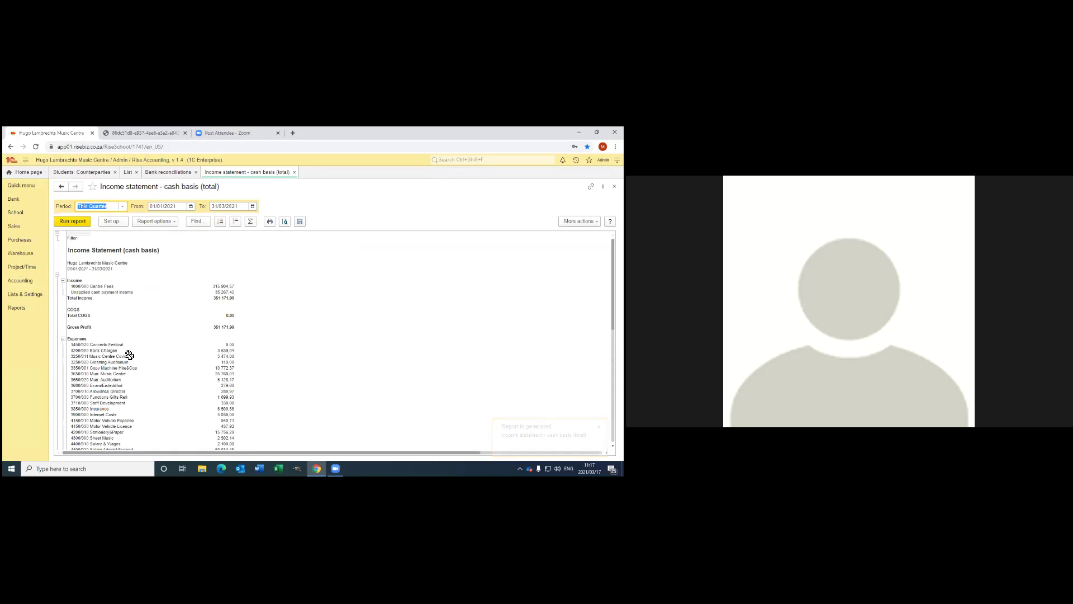
Review the income statement's expenses, operating income and other income, and close the report.
scroll(129, 356, "down", 2)
scroll(129, 356, "down", 3)
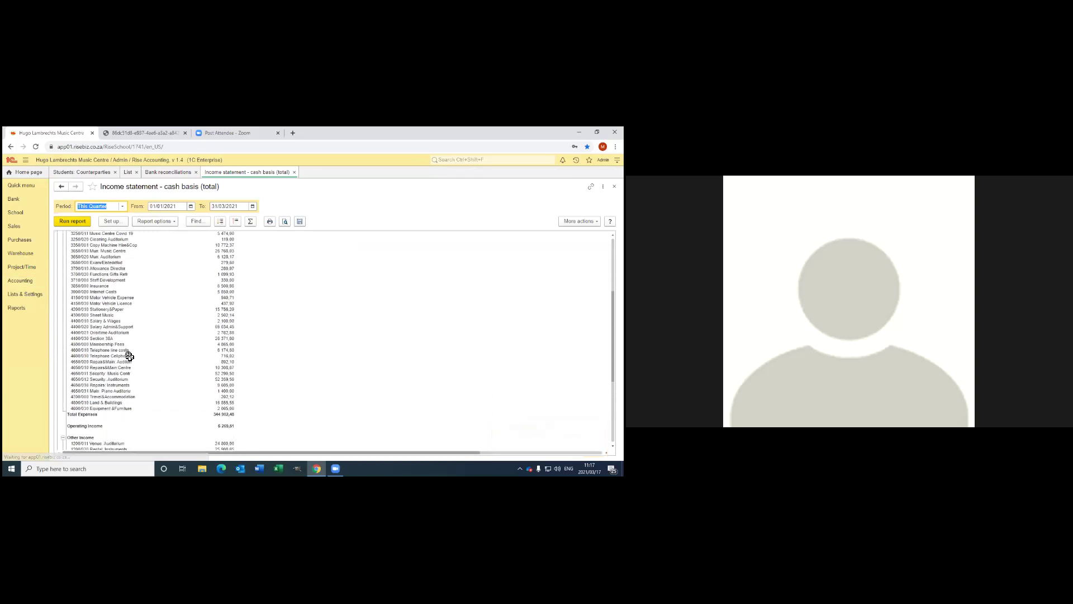
scroll(139, 415, "down", 2)
scroll(112, 377, "down", 1)
scroll(106, 379, "down", 1)
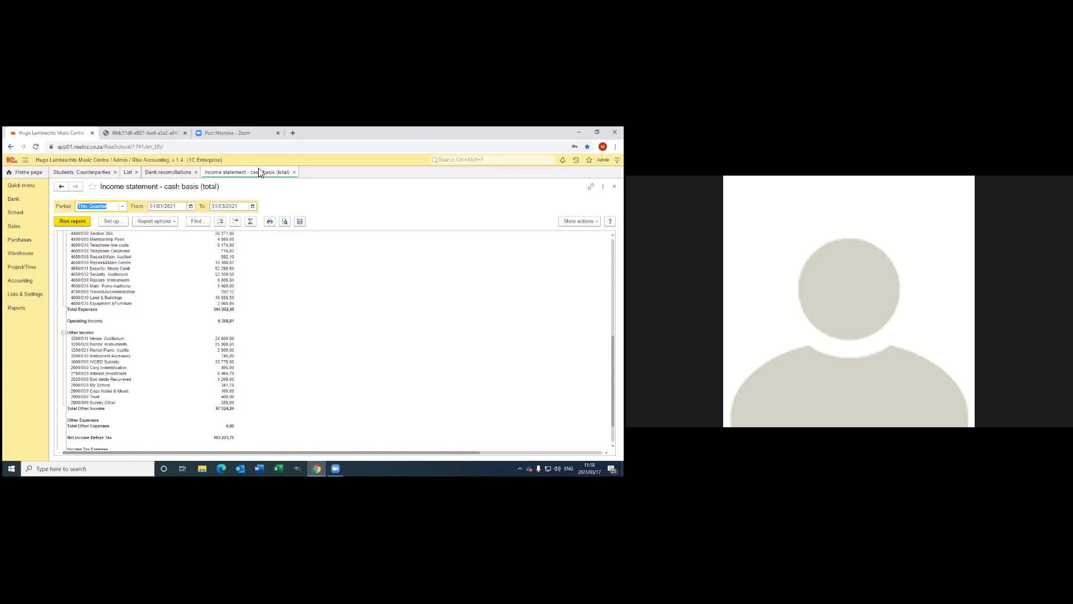
left_click(294, 173)
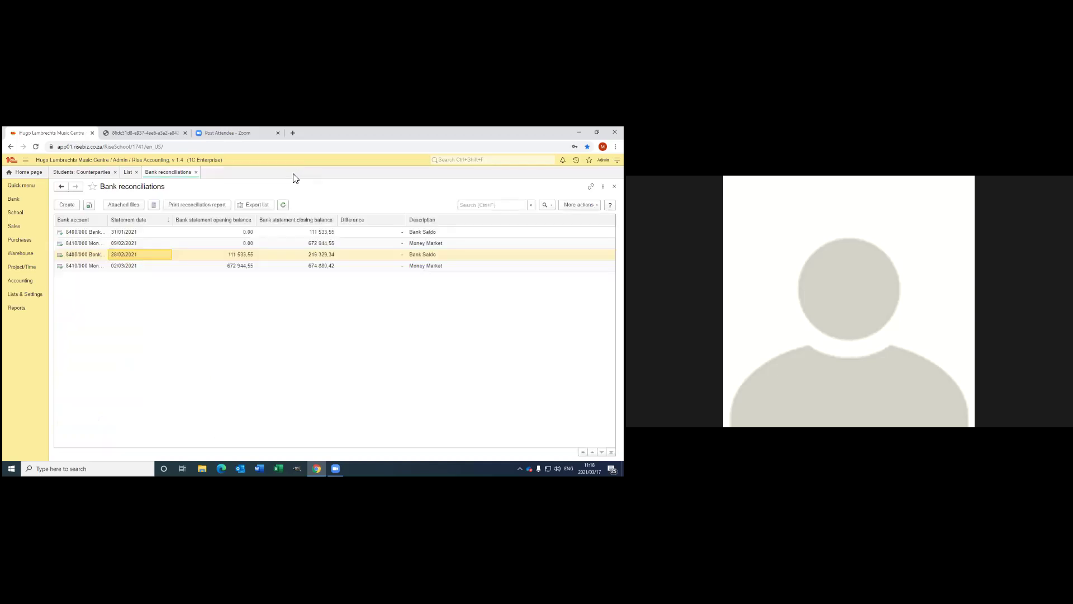
Run the budget plan-actual report for This Quarter.
left_click(20, 280)
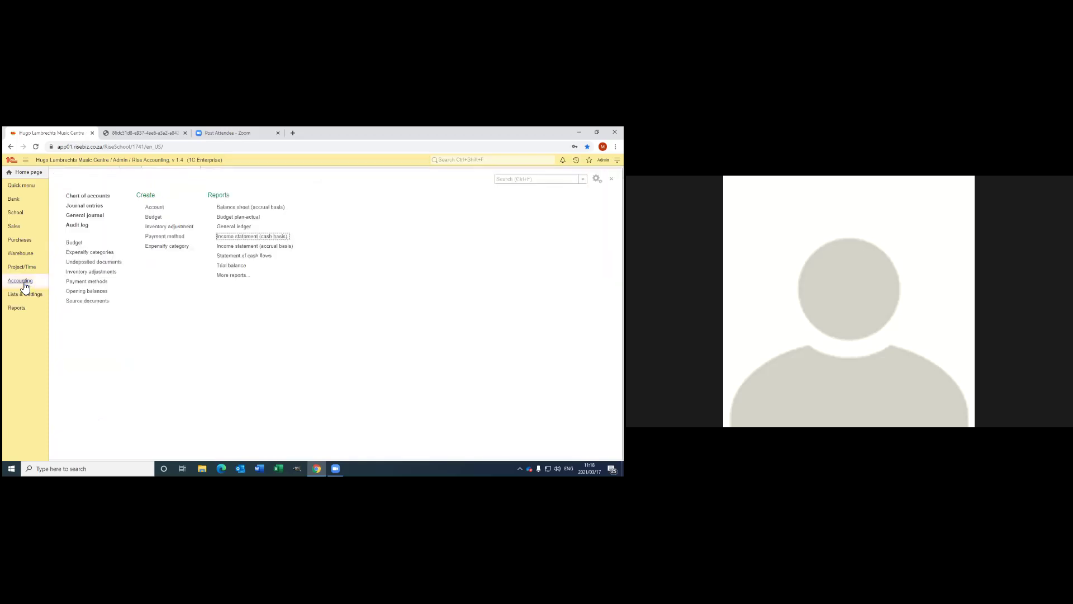
left_click(243, 220)
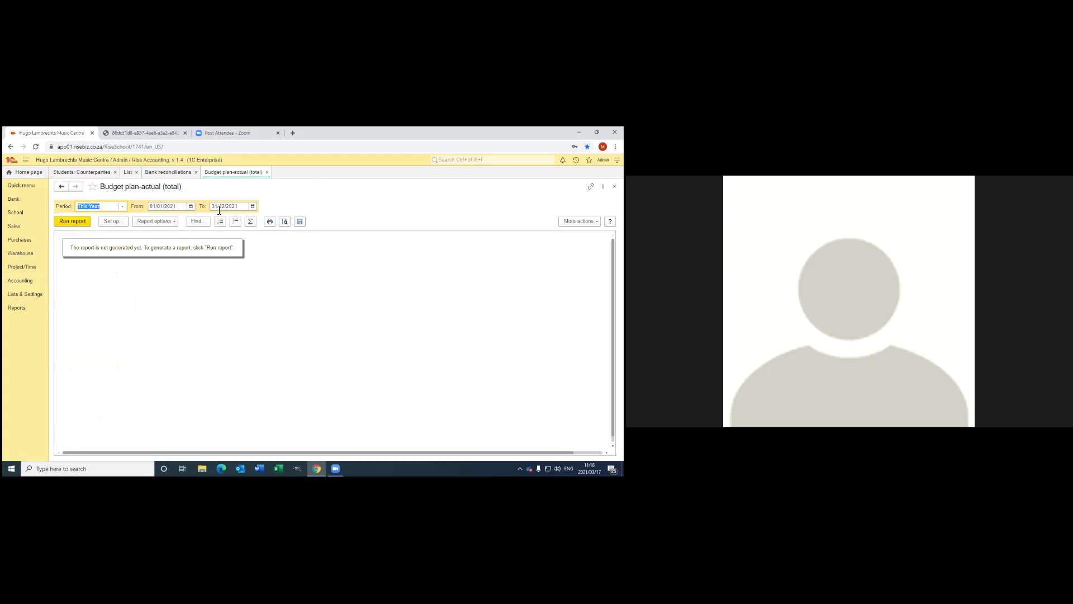
left_click(123, 206)
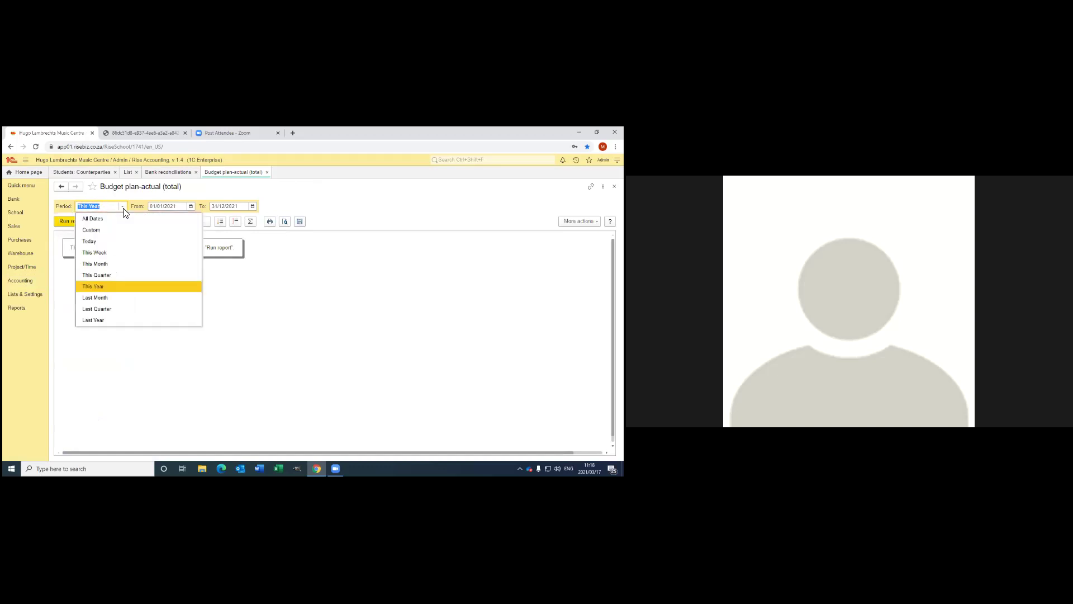
left_click(108, 275)
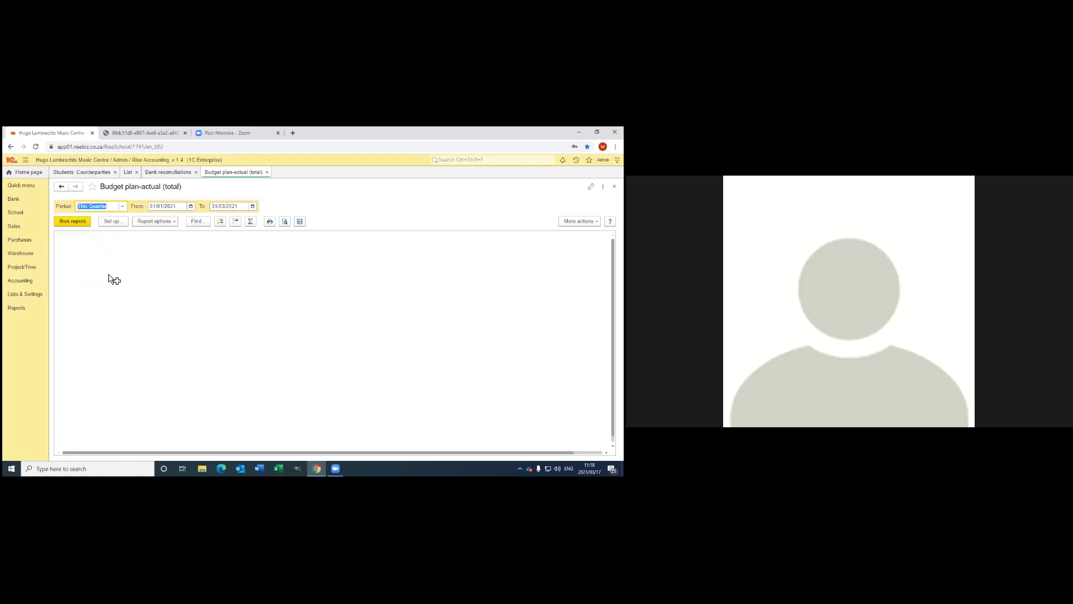
left_click(70, 222)
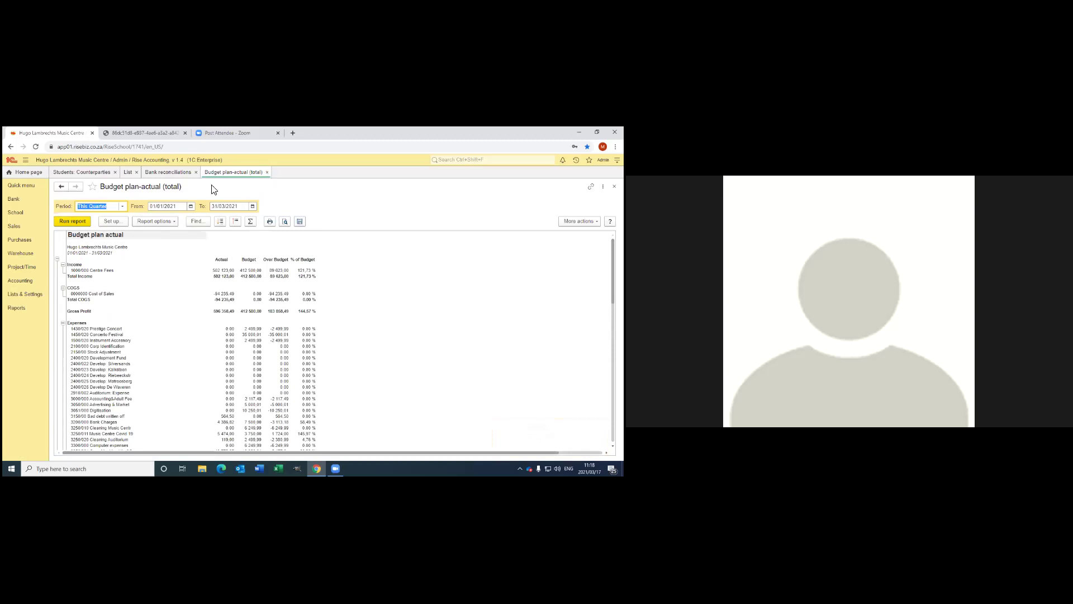
Rerun the budget plan-actual report for This Year, compare actual and budgeted expenses, and close it.
left_click(123, 206)
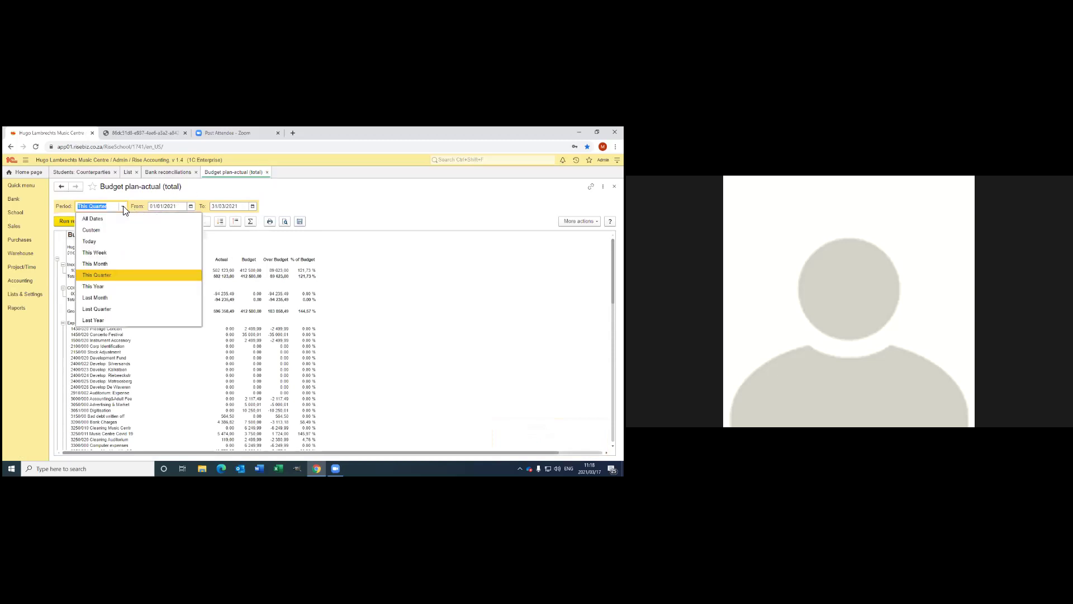
left_click(96, 288)
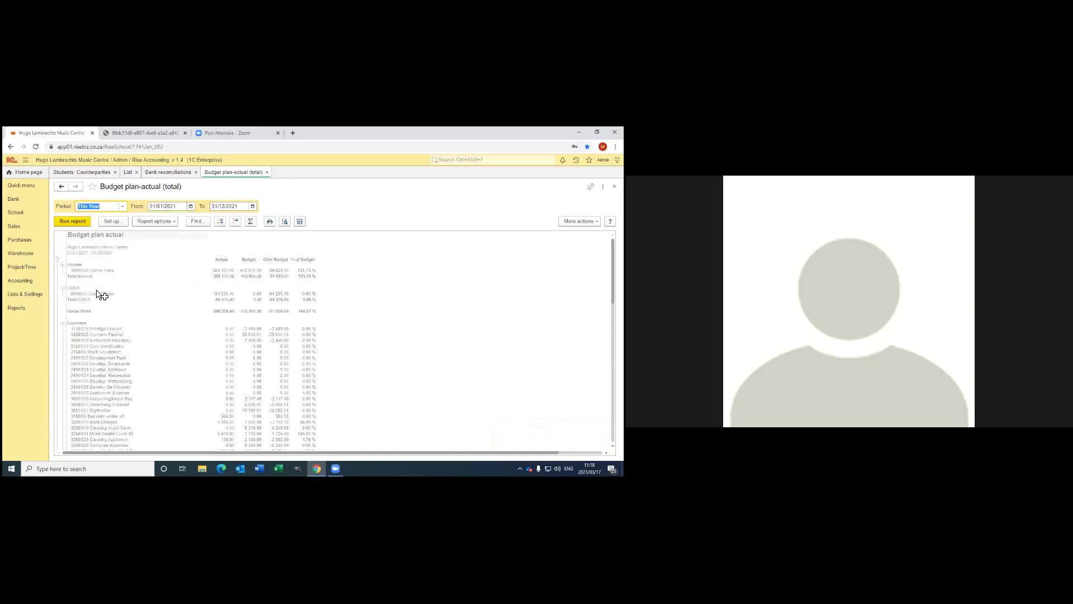
left_click(72, 221)
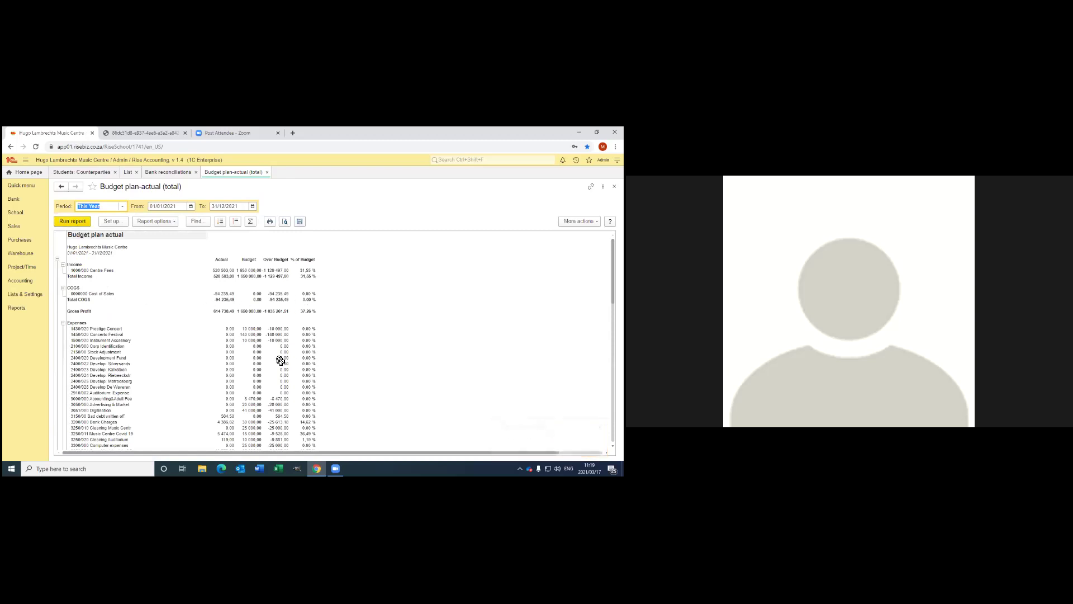
scroll(280, 360, "down", 3)
scroll(280, 361, "down", 1)
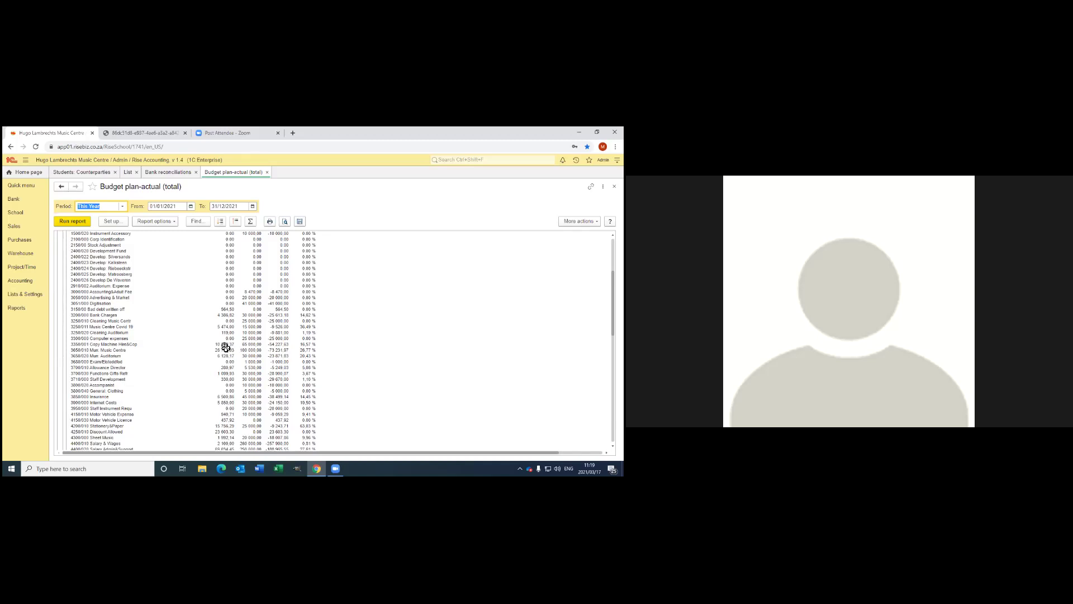
left_click(267, 172)
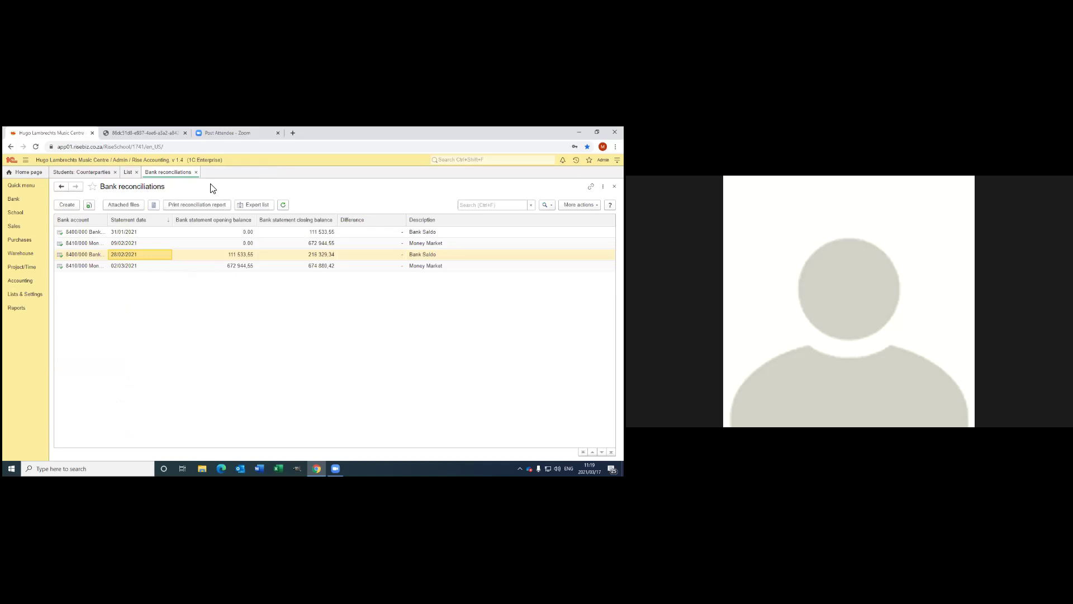
Close the bank reconciliations, exported list and students pages to return to the home page.
left_click(196, 172)
left_click(136, 172)
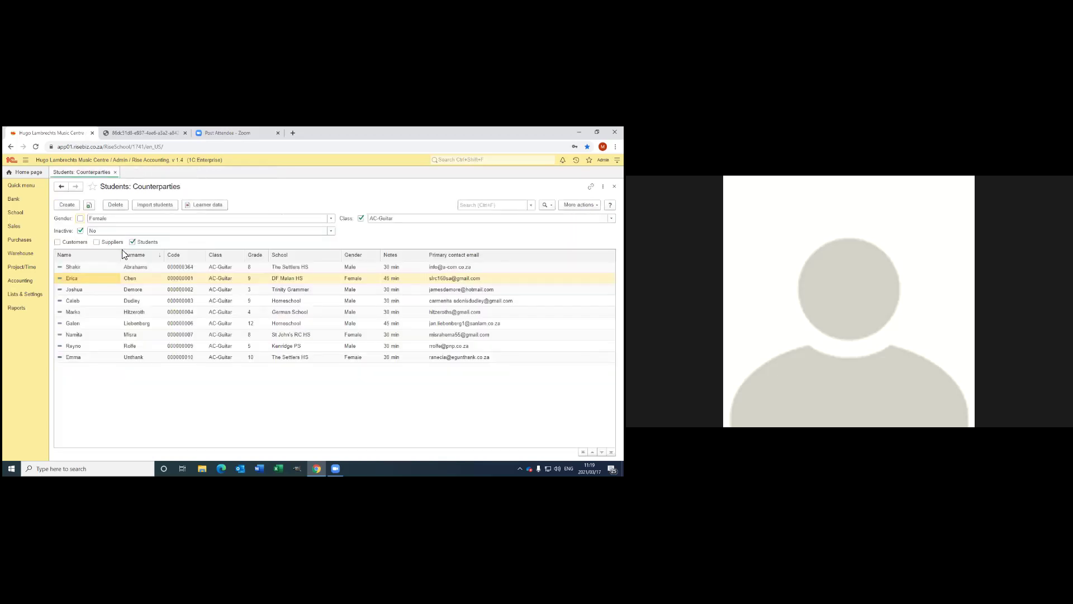
left_click(115, 172)
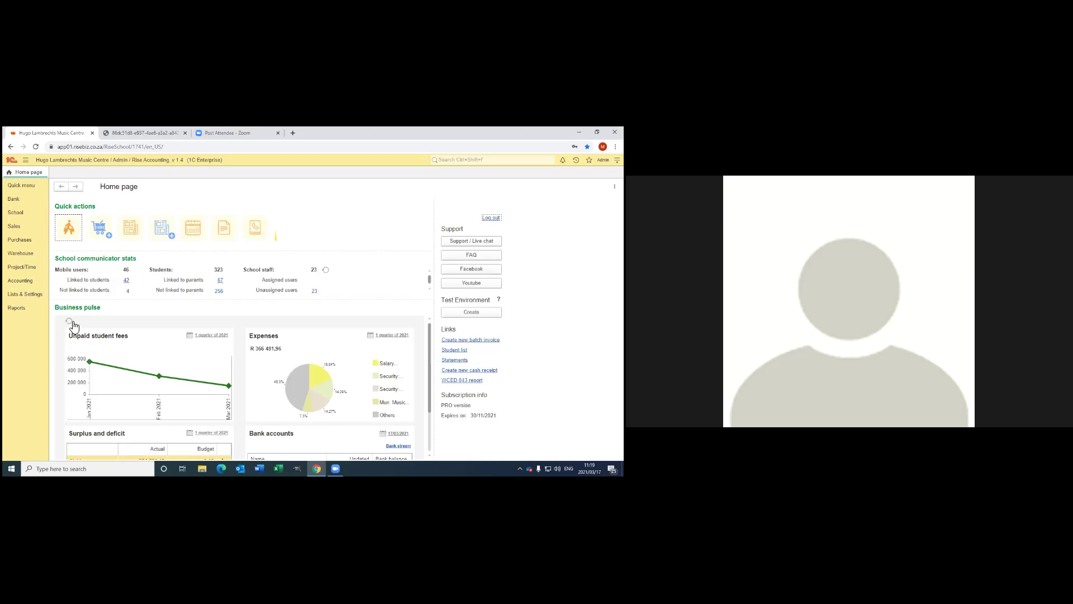
Open the chart of accounts and look through its income, expense, bank and liability accounts.
left_click(21, 281)
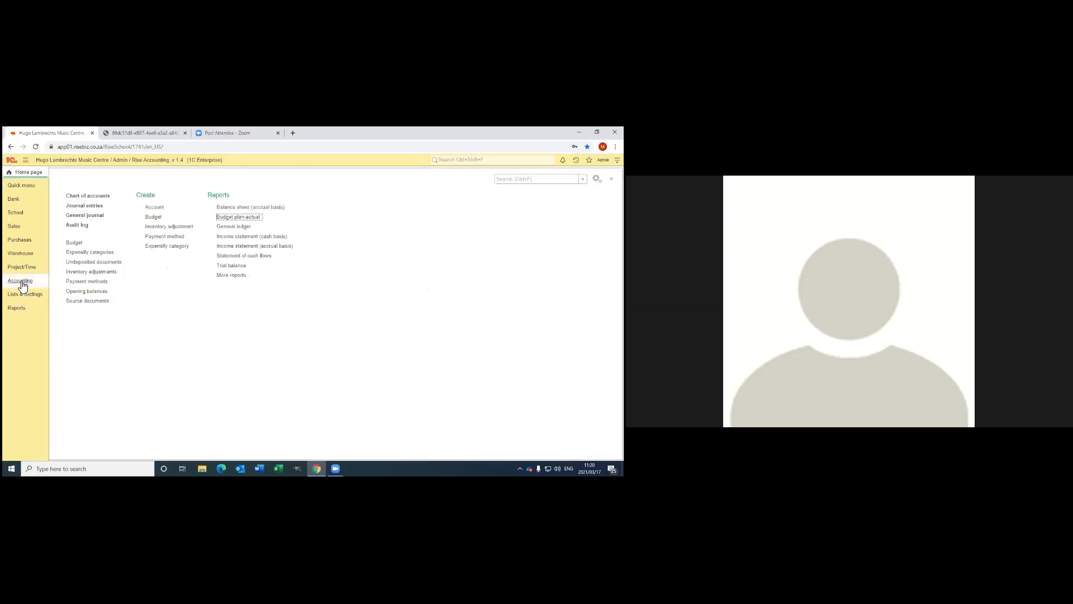
left_click(82, 197)
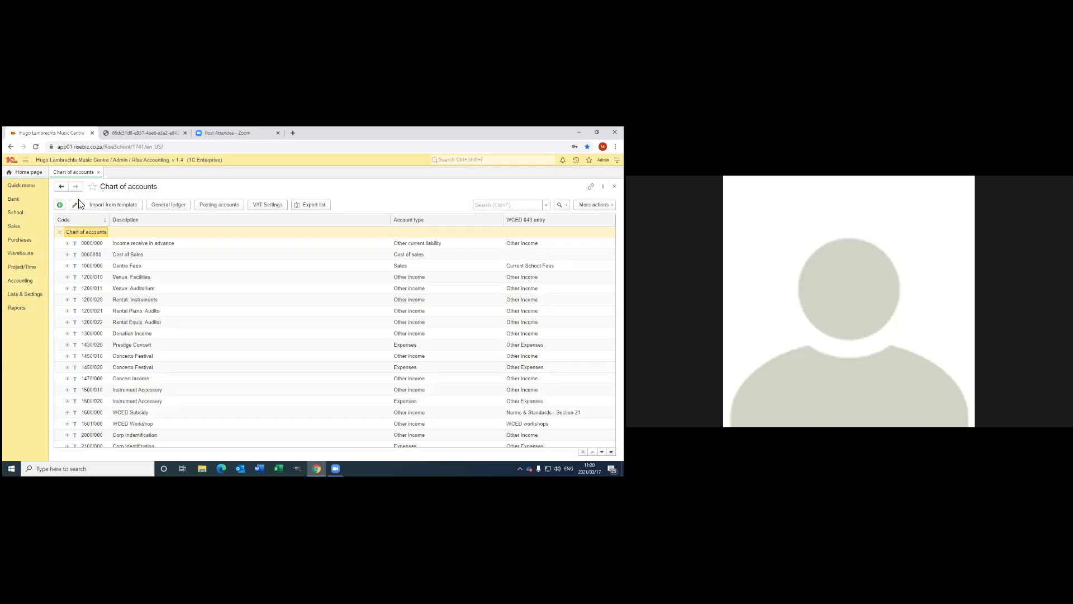
scroll(218, 372, "down", 5)
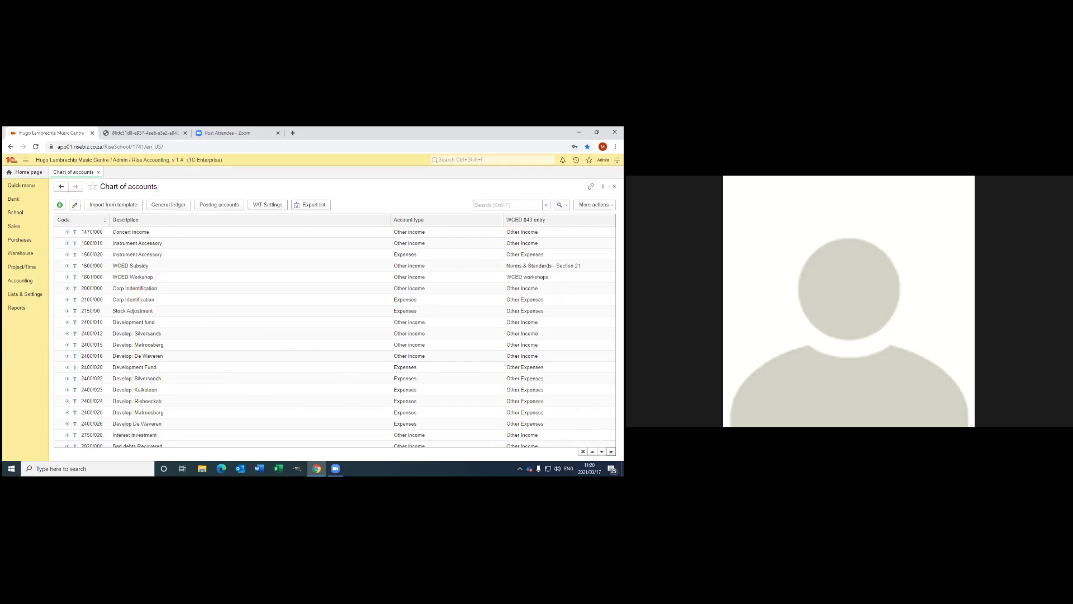
scroll(305, 337, "down", 10)
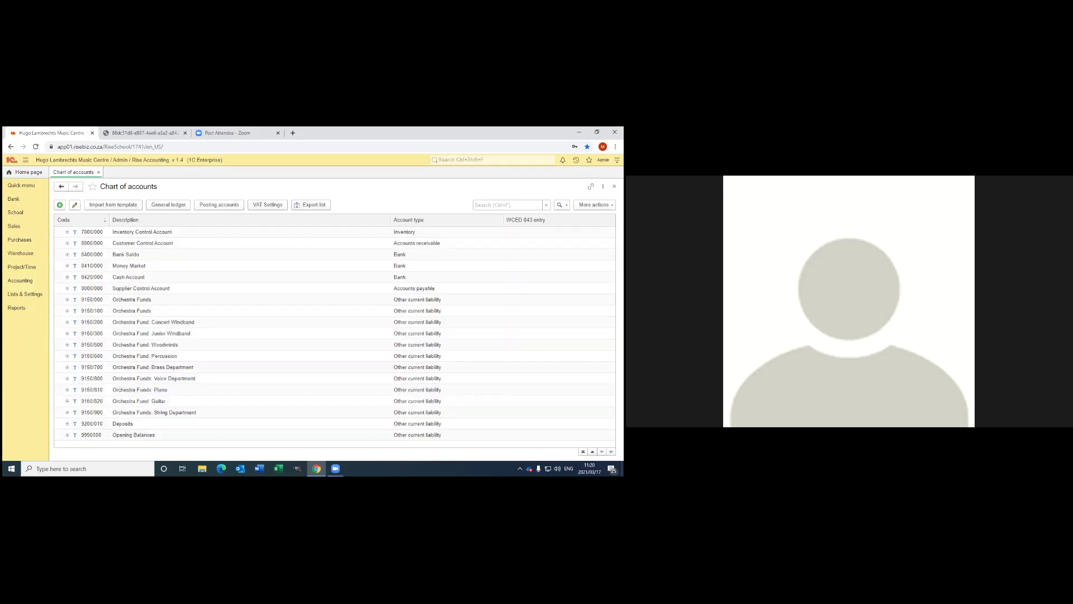
scroll(305, 337, "up", 2)
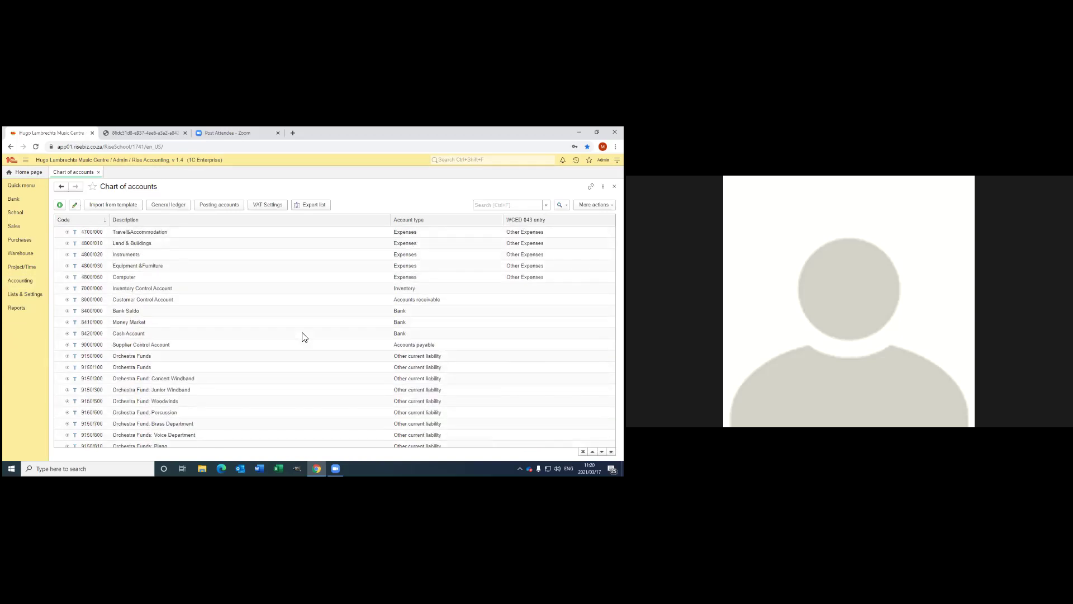
scroll(304, 337, "up", 2)
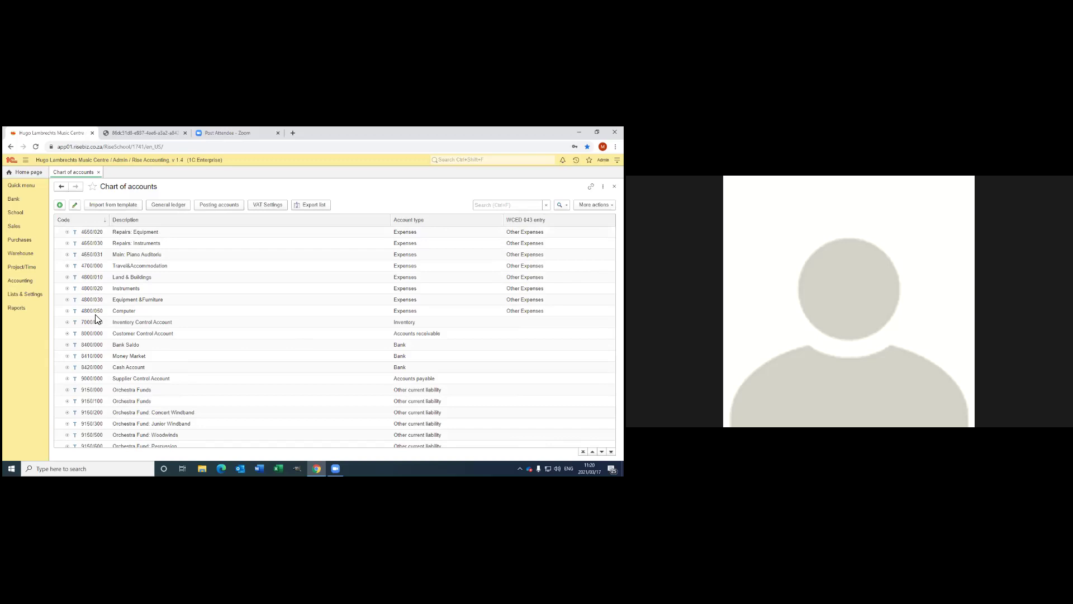
Start a new account with the description Shoes and the account type Expenses.
left_click(27, 285)
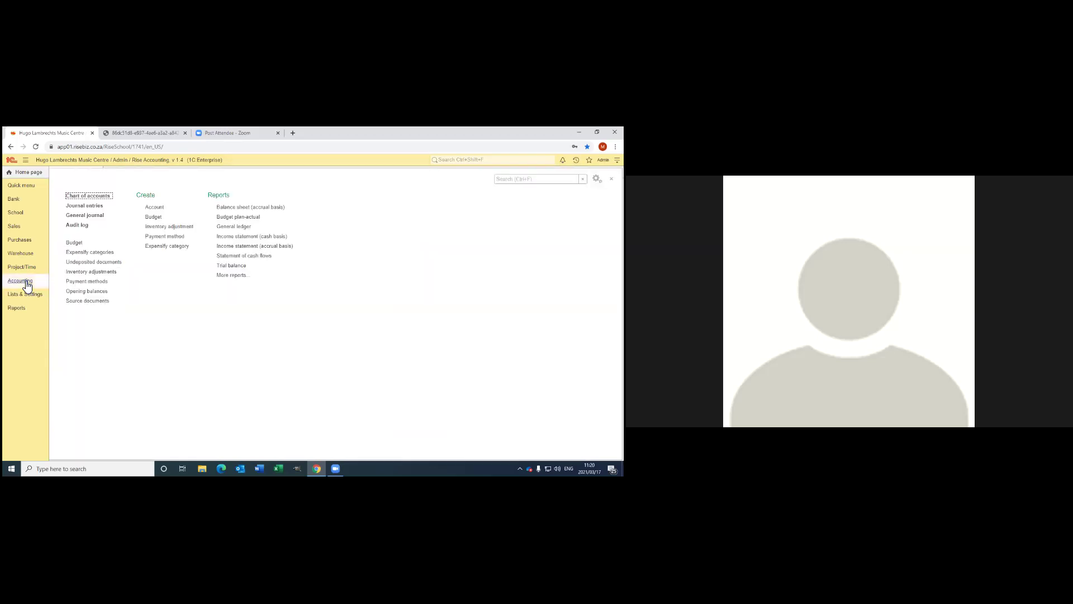
left_click(156, 208)
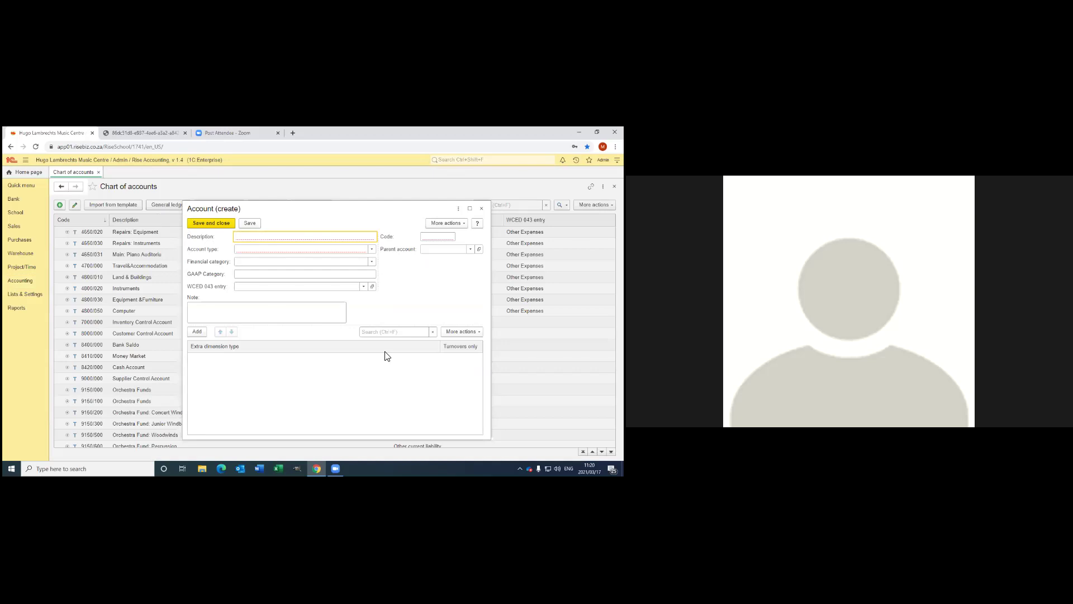
type("Shoes")
left_click(372, 251)
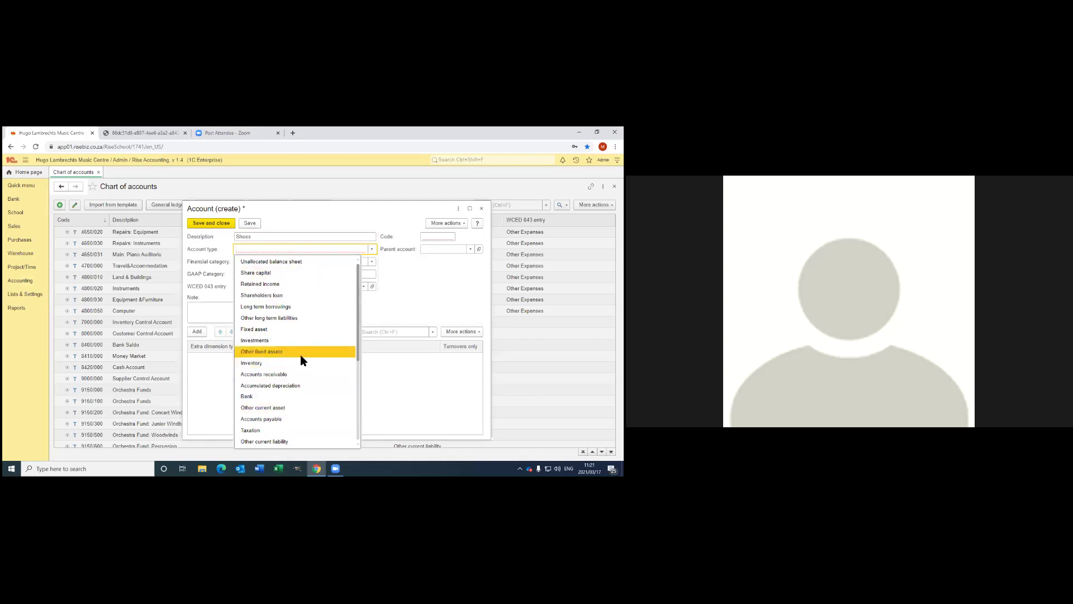
scroll(301, 356, "down", 1)
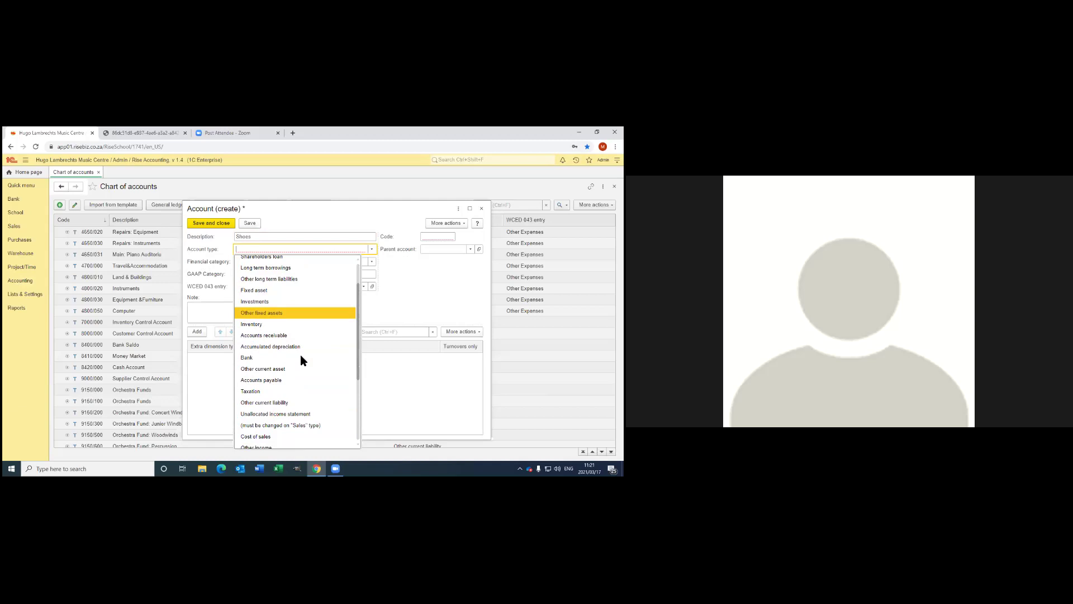
scroll(301, 356, "down", 2)
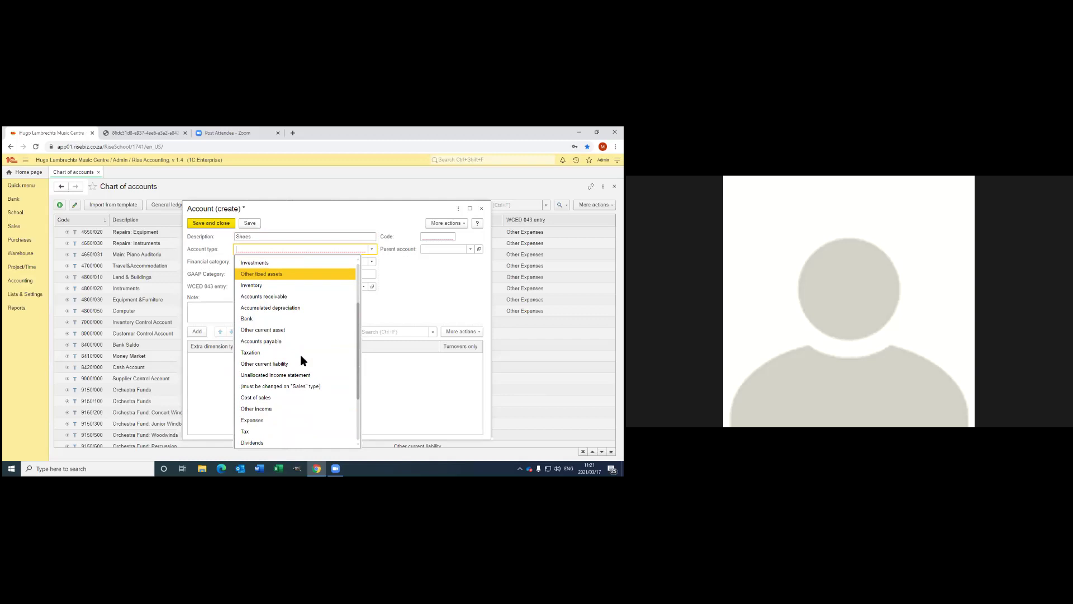
left_click(261, 420)
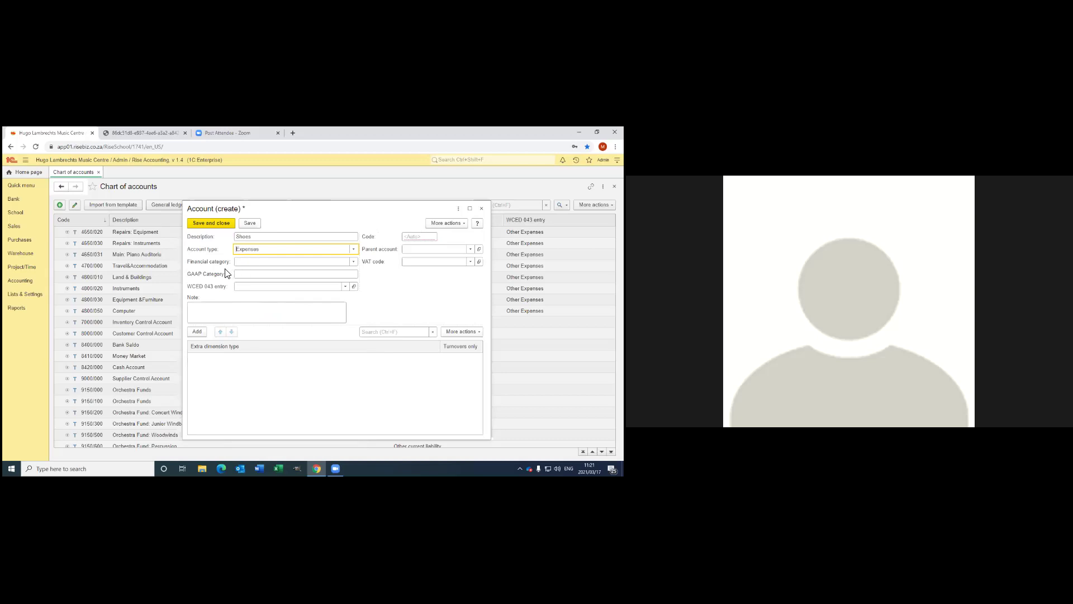
Set the new account's financial category to Income statement and its WCED 043 entry to Other Expenses.
left_click(355, 264)
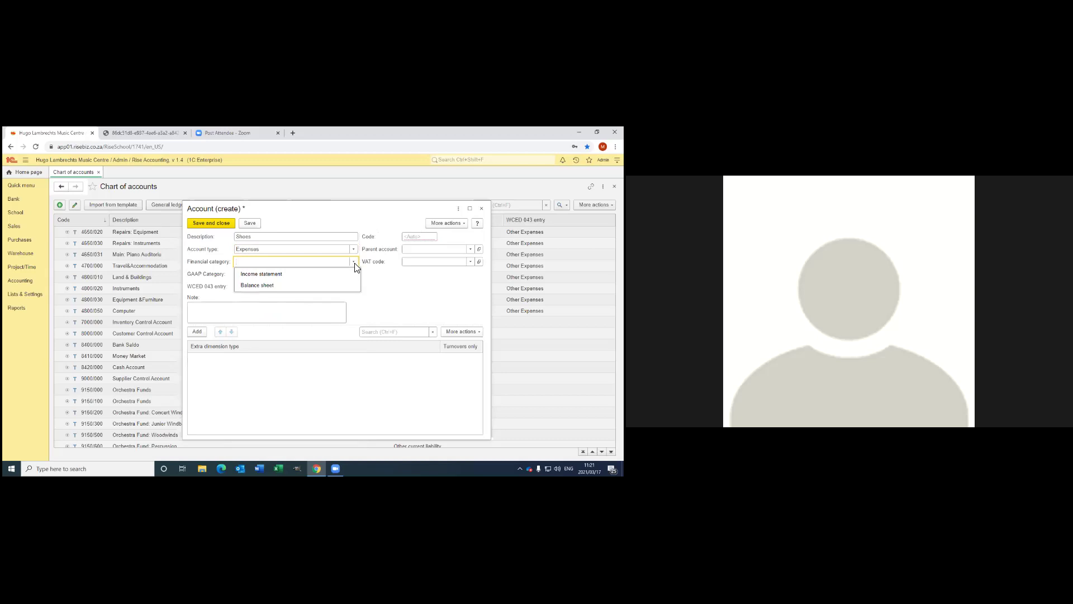
left_click(277, 275)
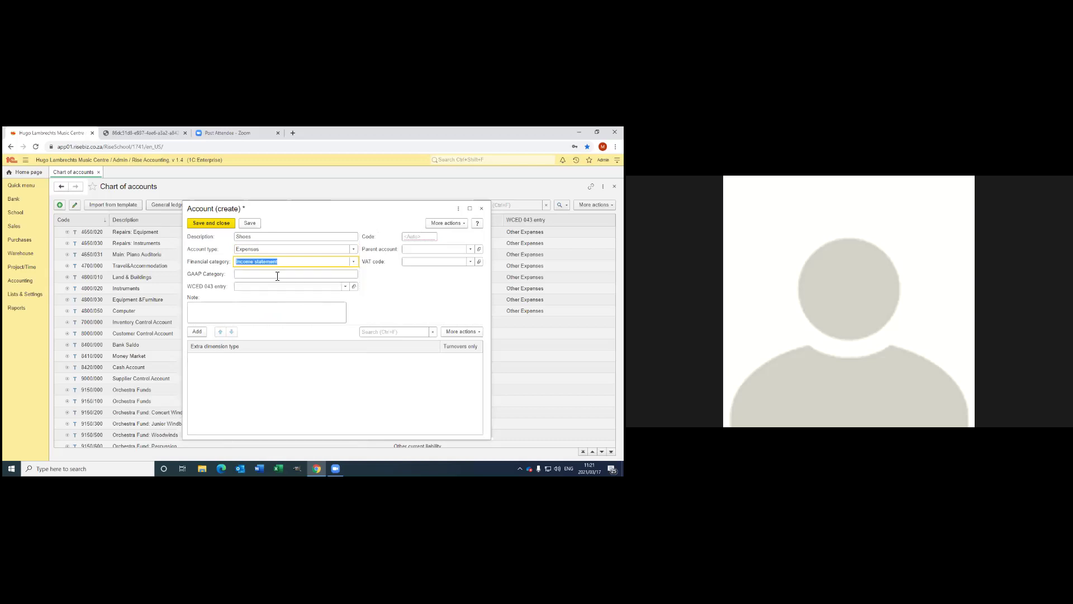
left_click(345, 287)
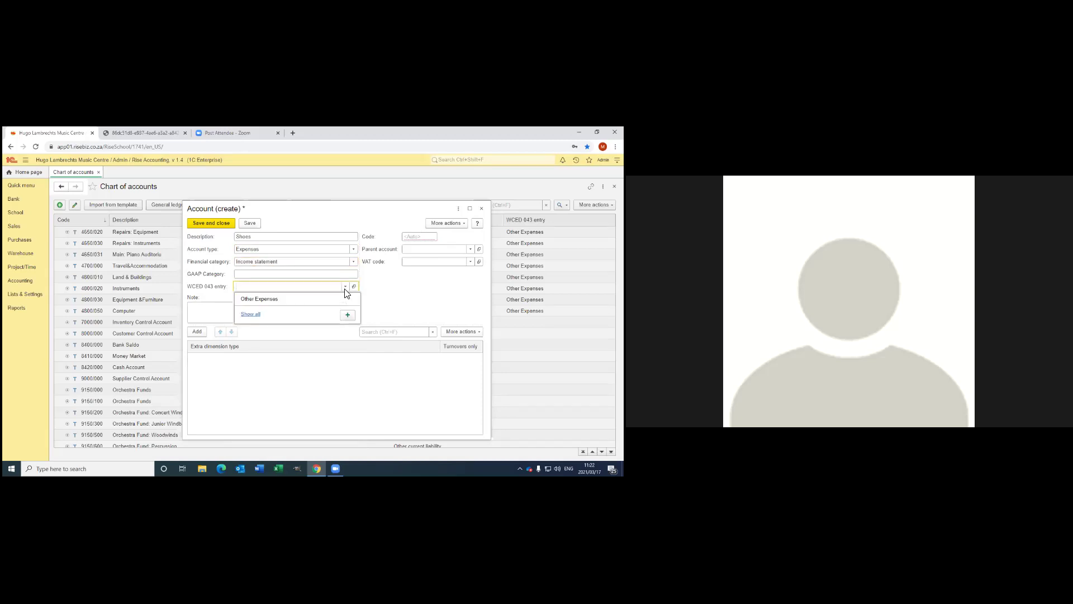
left_click(249, 314)
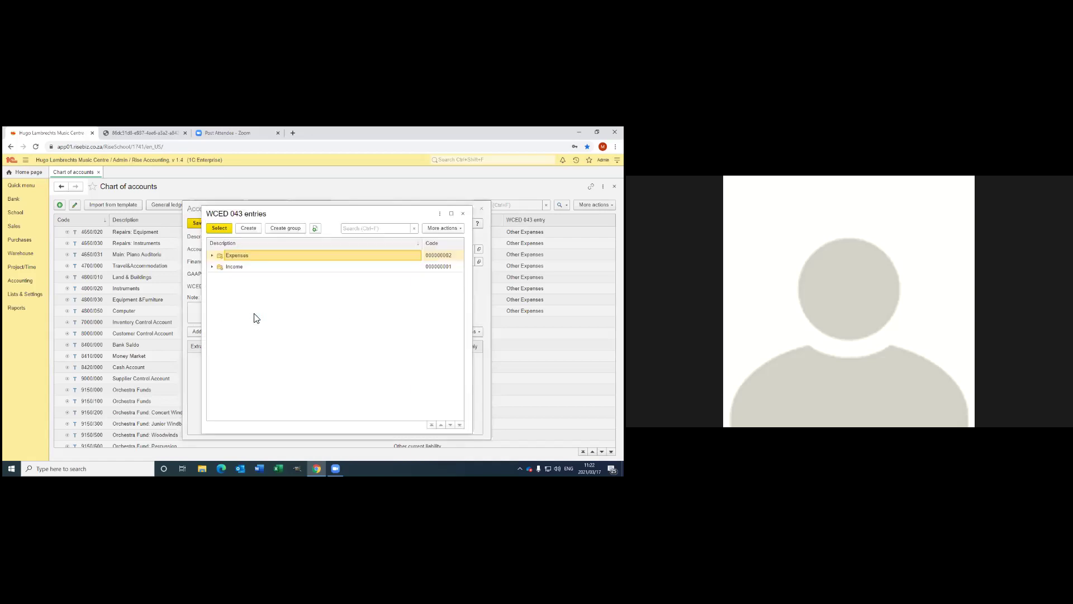
left_click(212, 255)
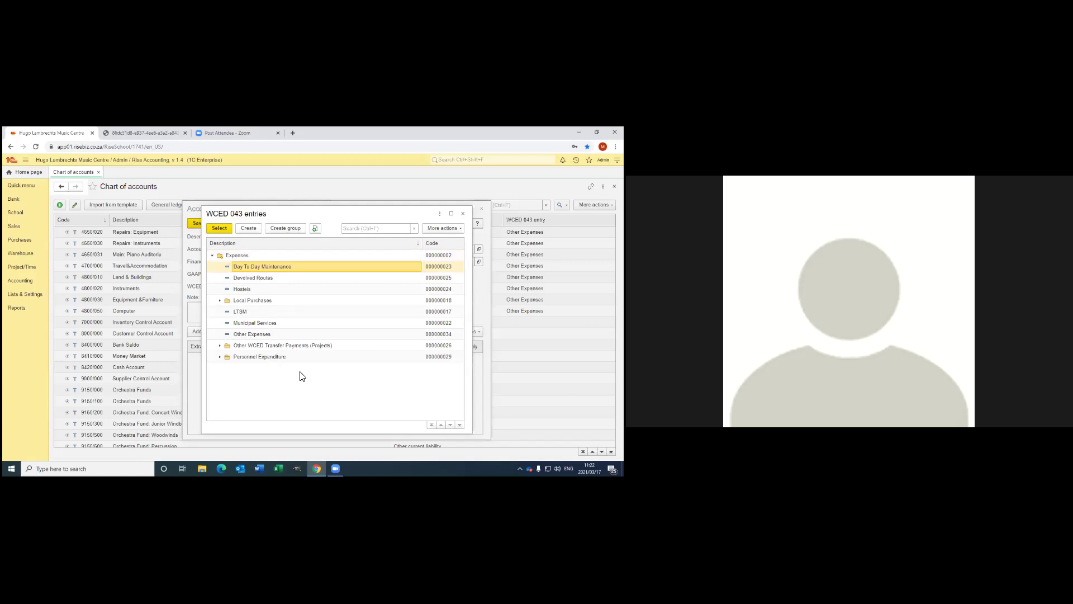
left_click(261, 335)
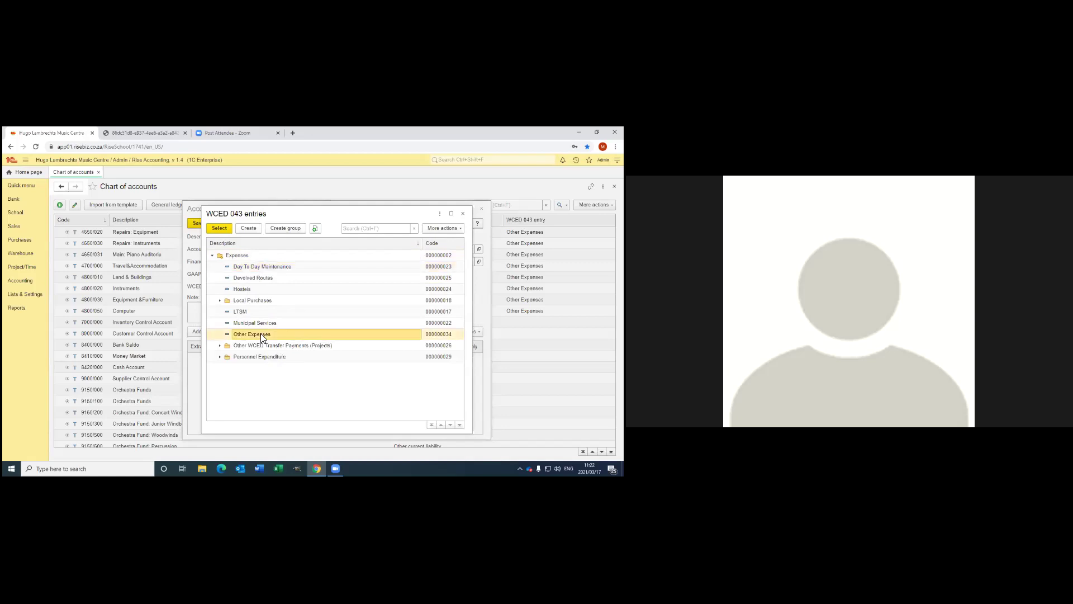
left_click(219, 229)
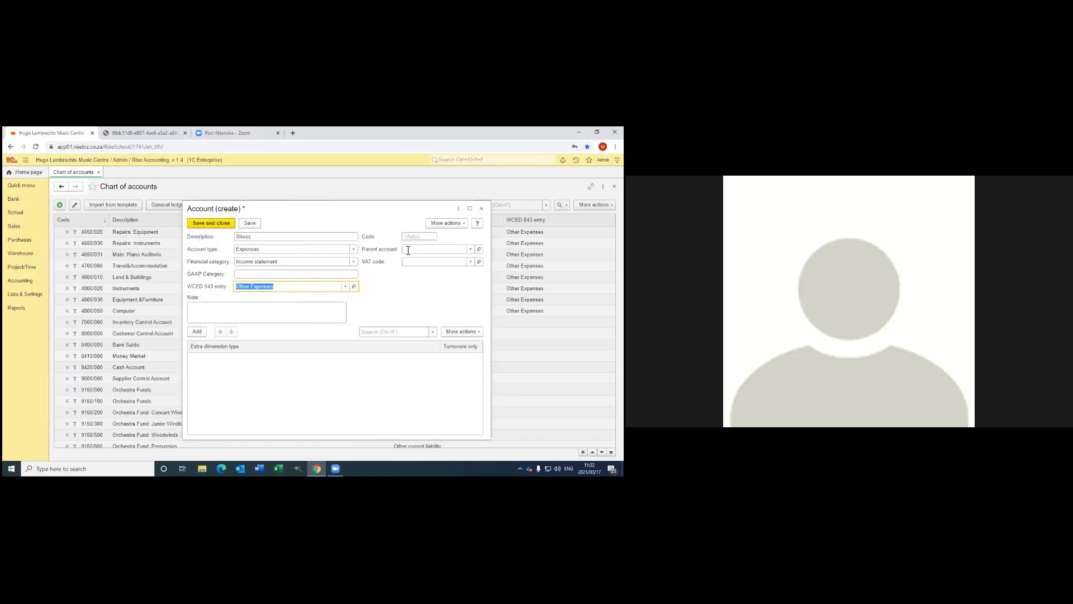
Enter the code 4800/060 for the Shoes account and close the form without saving it.
left_click(420, 238)
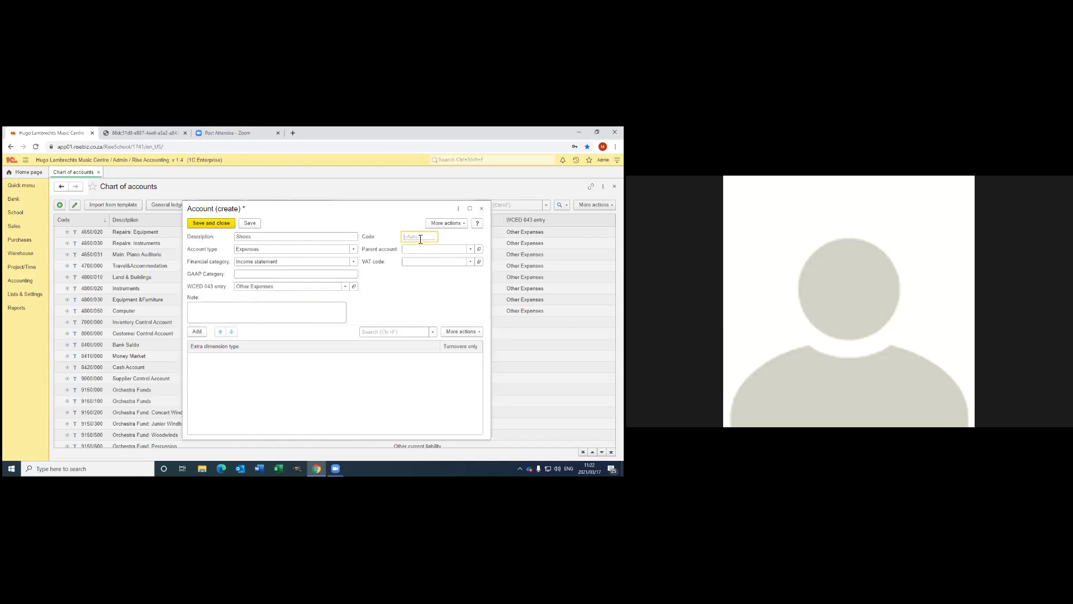
type("4800/06090")
left_click(482, 208)
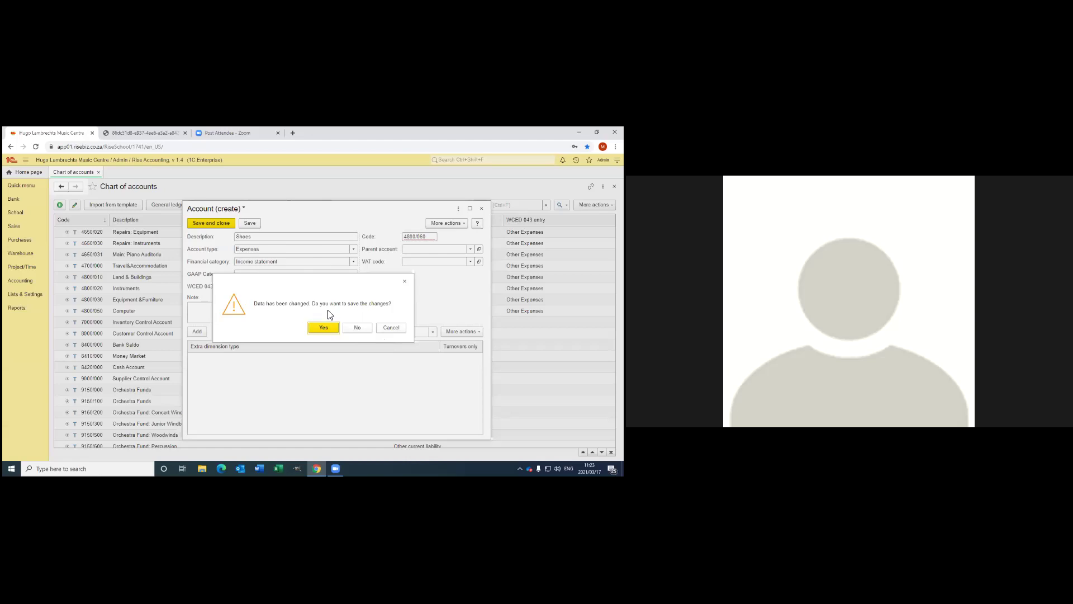
left_click(357, 328)
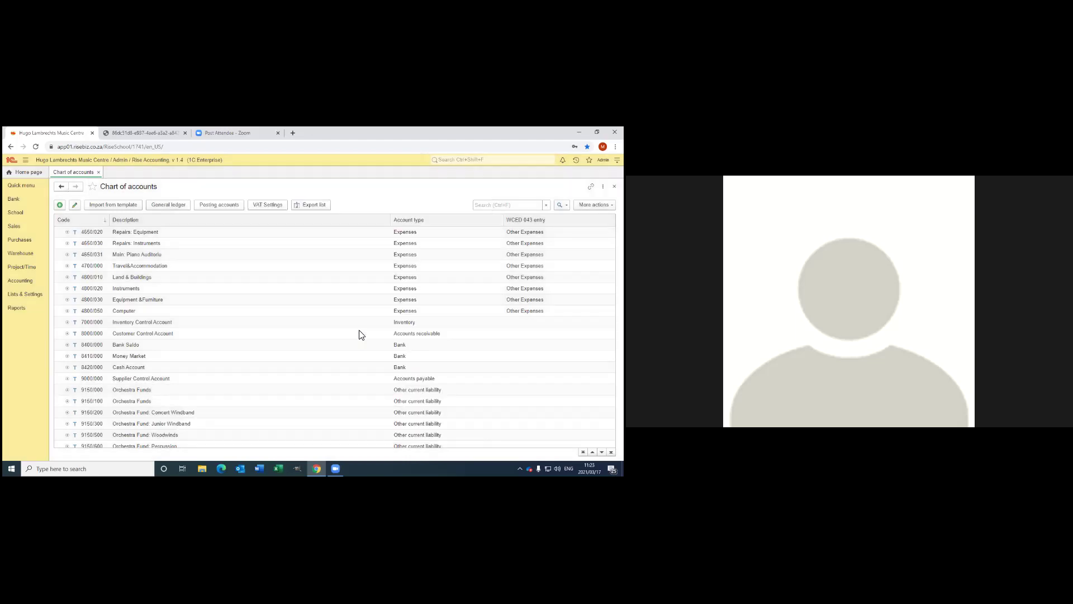
Open the 2021 budget from the accounting budget list.
left_click(24, 282)
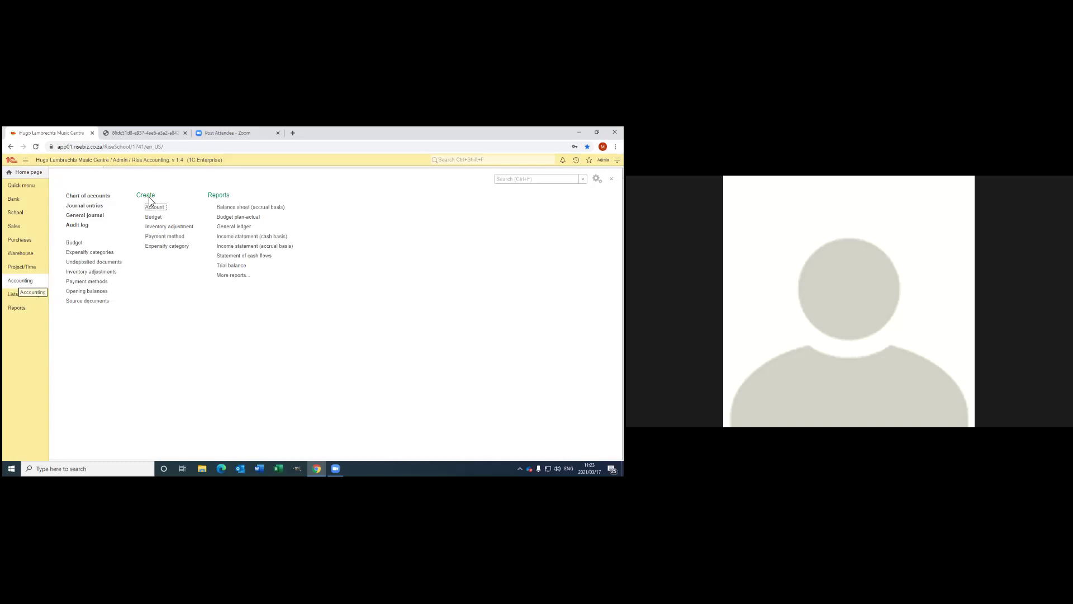
left_click(75, 246)
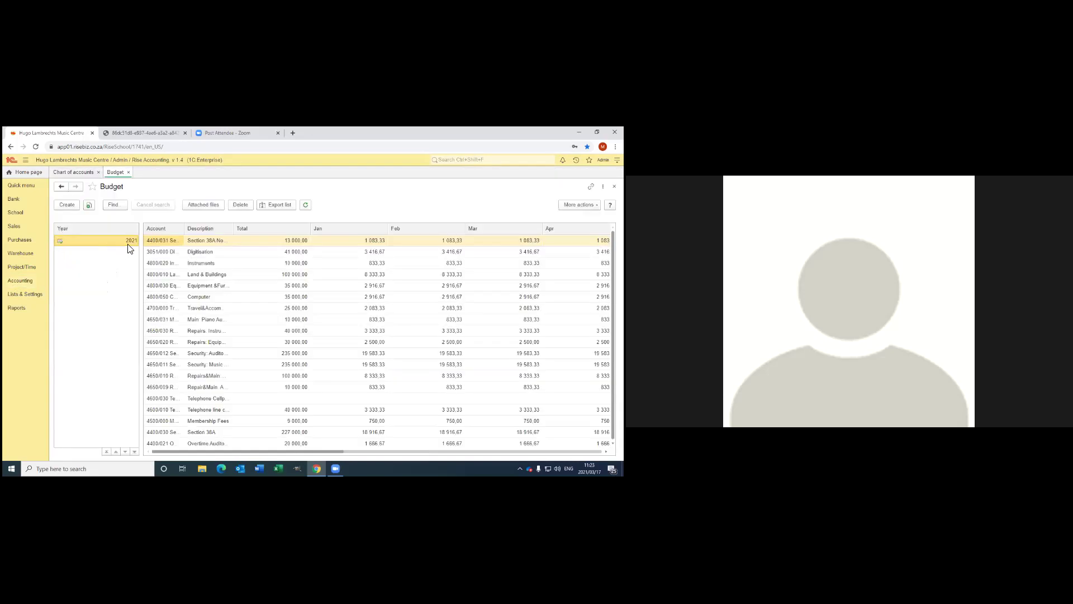
double_click(64, 246)
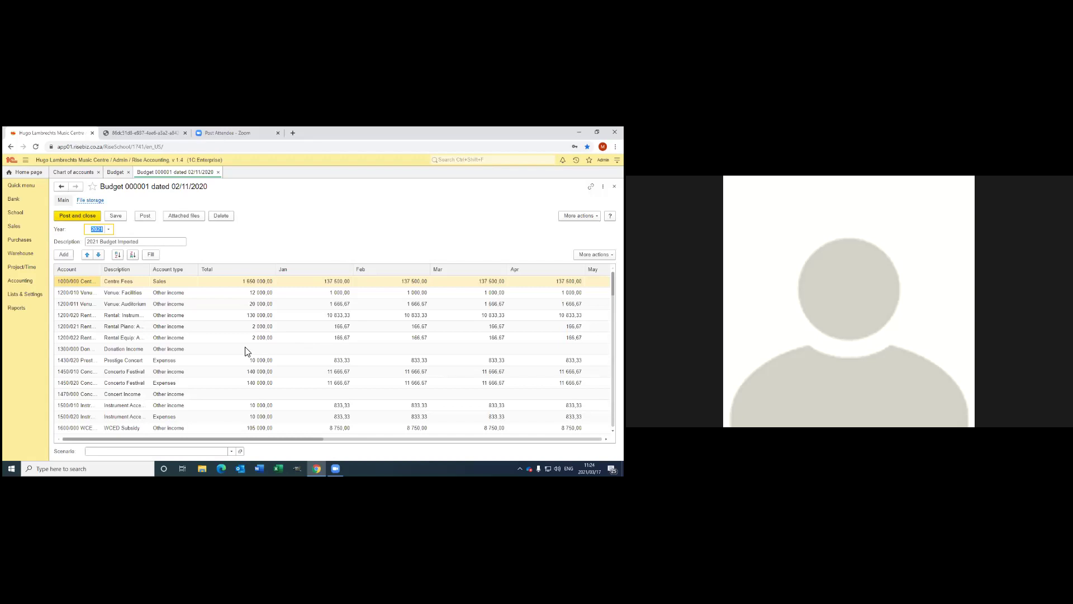
Add a new line to the 2021 budget and try to assign account 4800/060 to it.
left_click(63, 256)
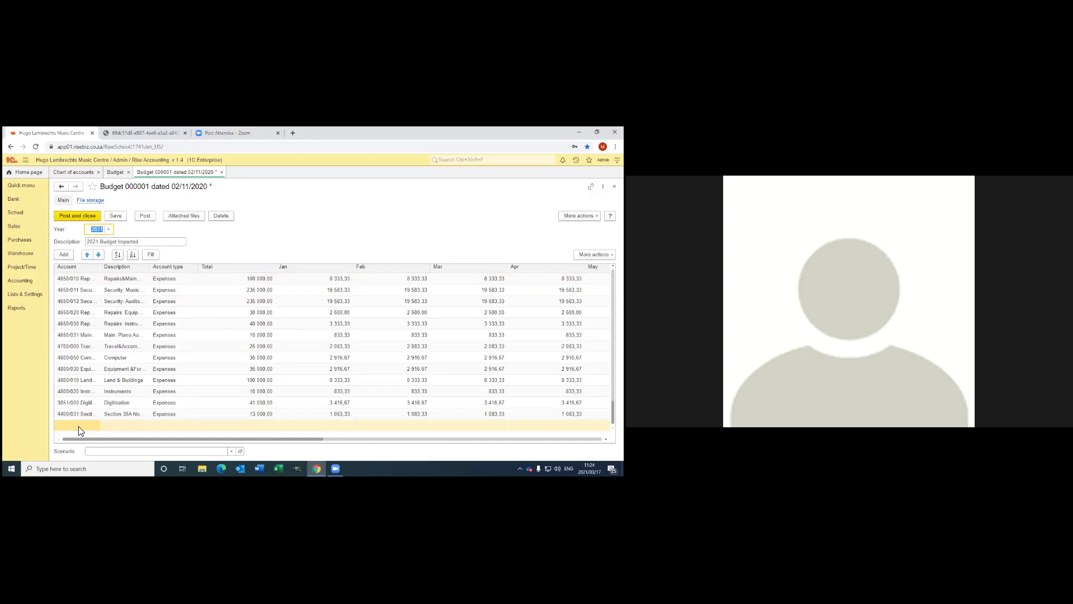
type("4")
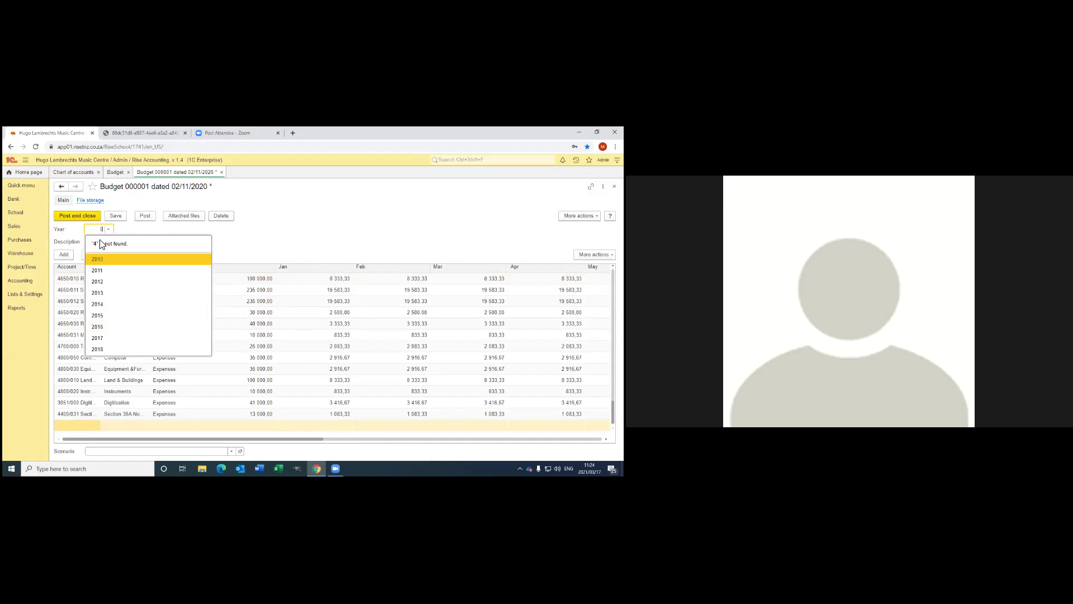
type("21")
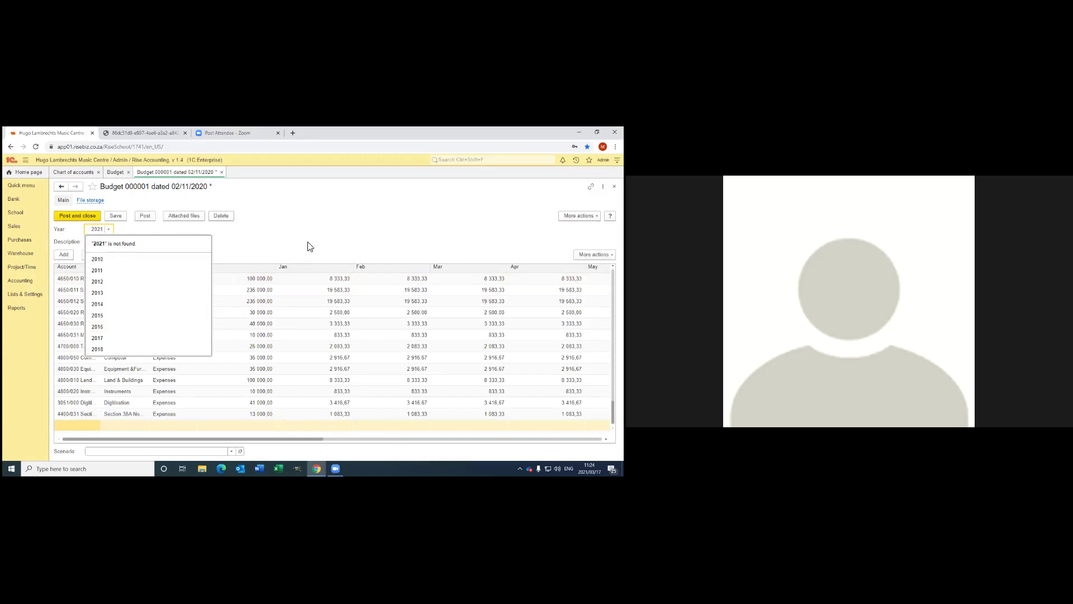
key("Tab")
left_click(64, 426)
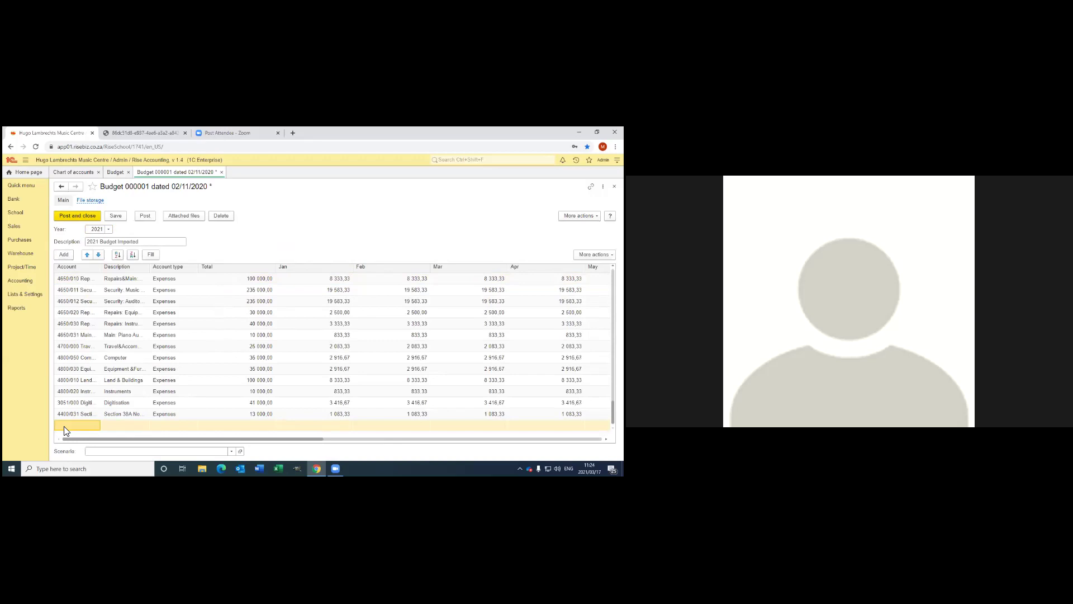
type("4800/06")
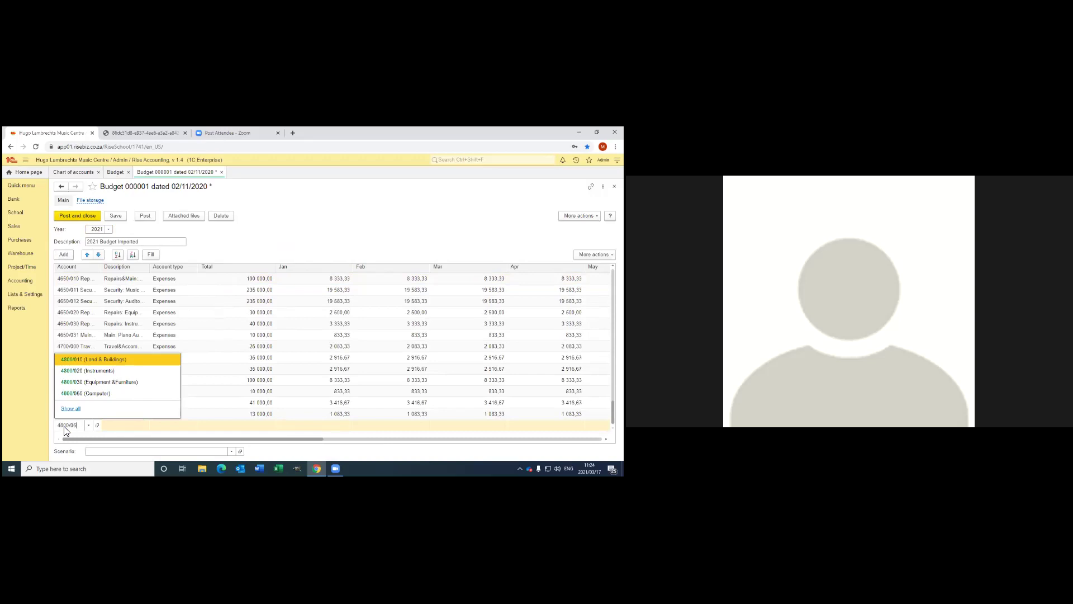
type("0")
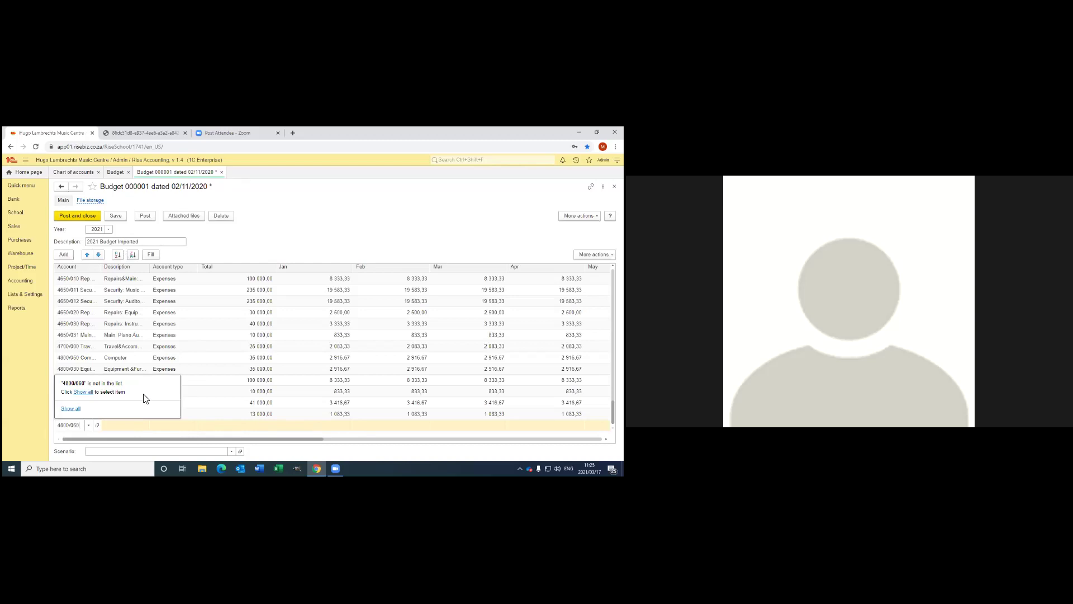
Discard the new budget line without saving and close the budget and chart of accounts pages.
key("BackSpace")
key("BackSpace")
key("BackSpace")
key("BackSpace")
key("BackSpace")
key("BackSpace")
key("BackSpace")
key("BackSpace")
left_click(221, 172)
left_click(356, 329)
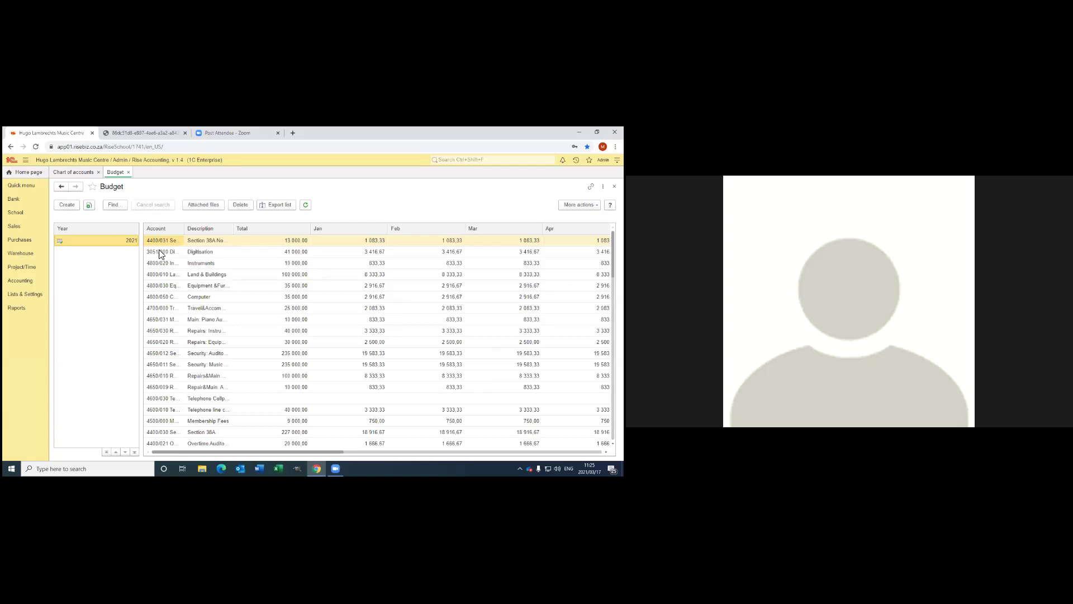
left_click(128, 172)
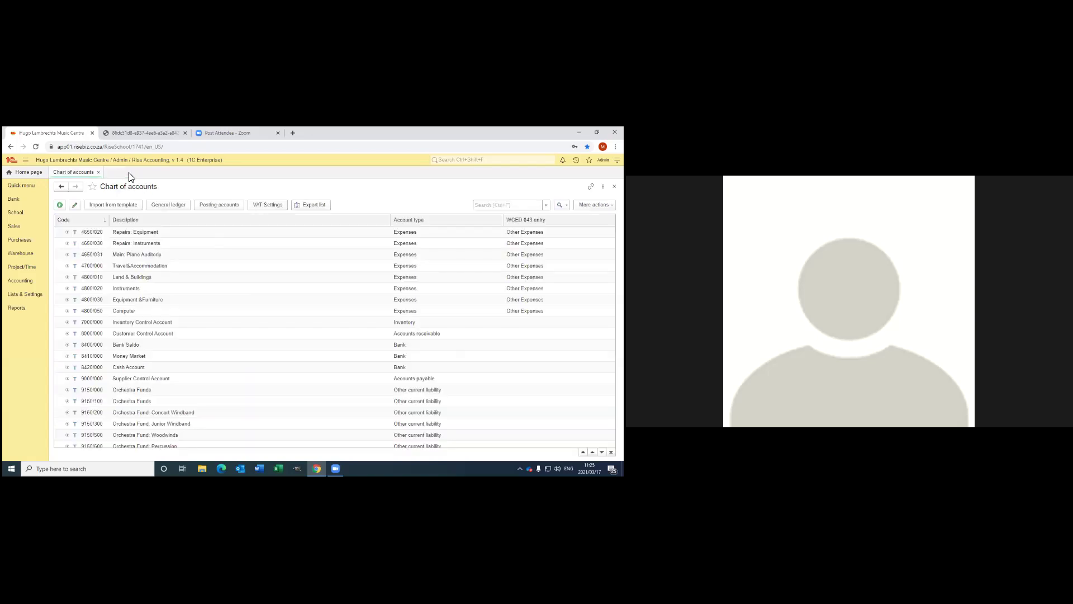
left_click(99, 172)
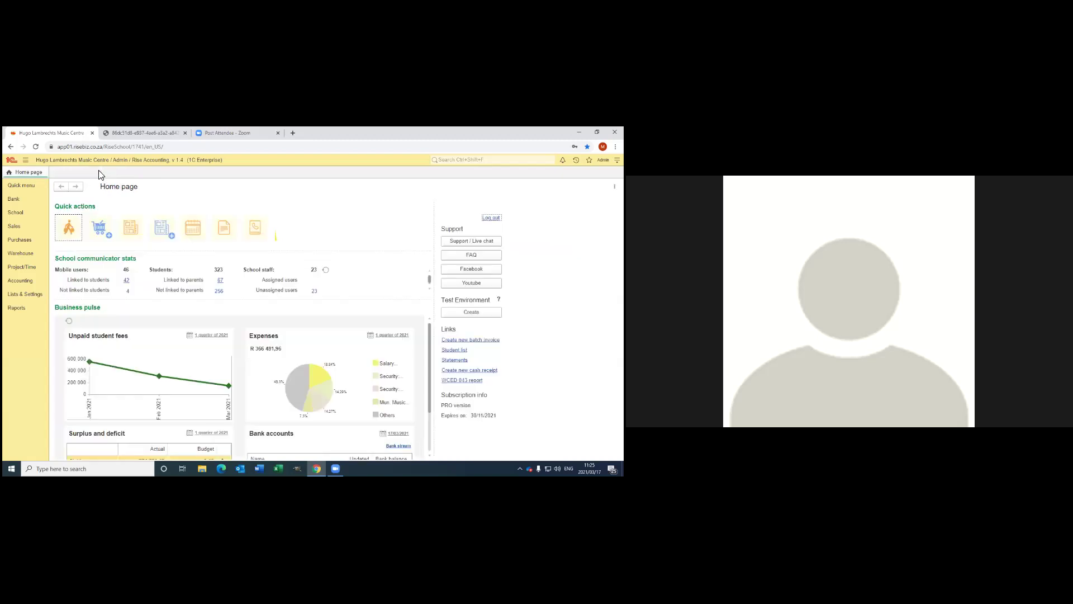
Run the WCED 043 school report for 1 Quarter 2021.
left_click(15, 213)
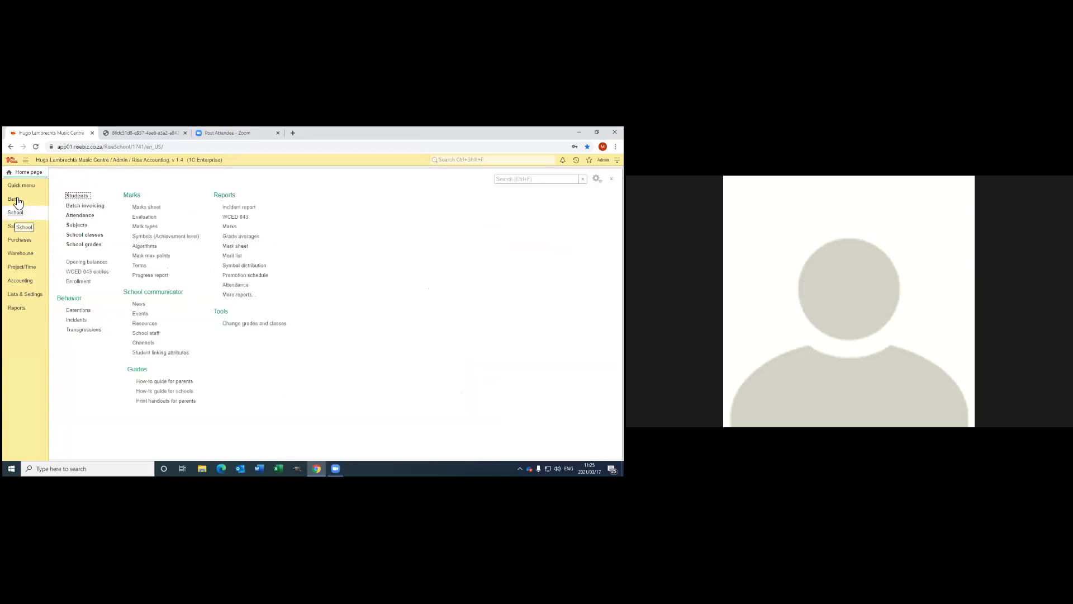
left_click(236, 218)
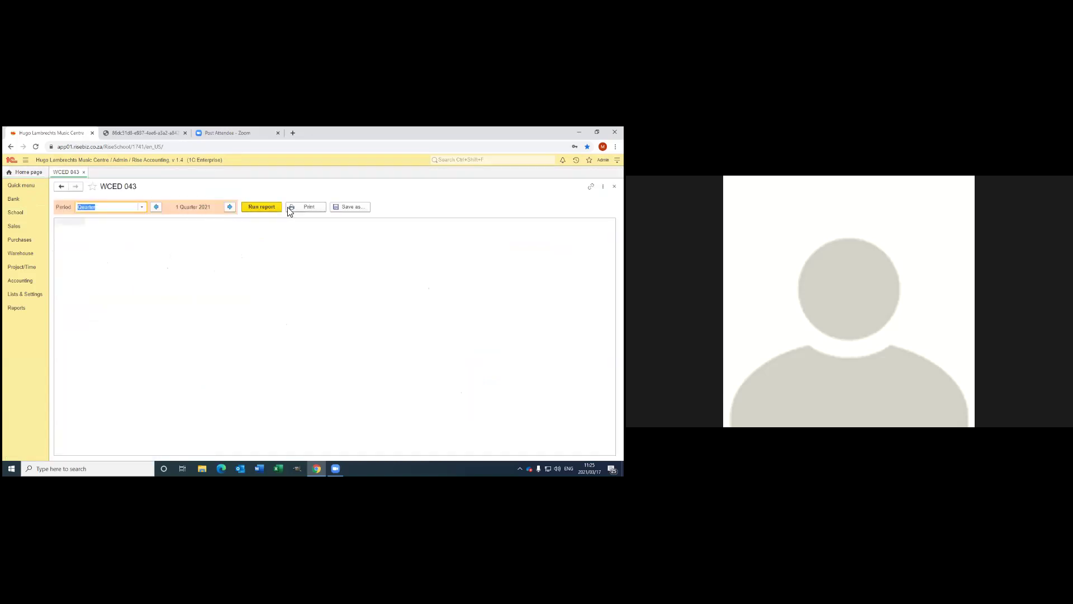
left_click(257, 208)
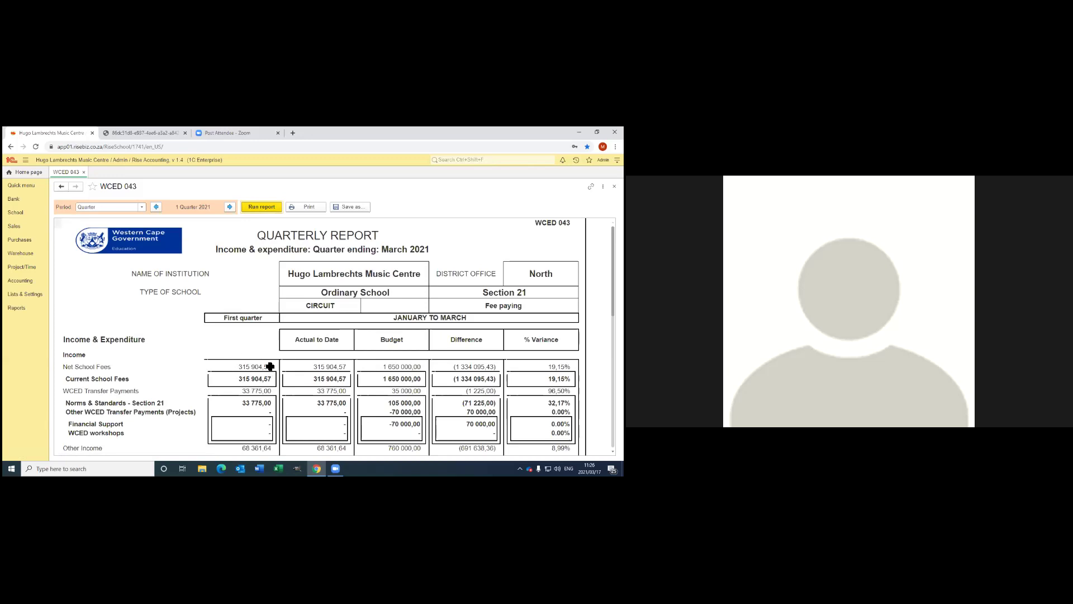
Open the bank stream and start matching the second listed credit of 16/03/2021, for R1 510,00.
left_click(15, 201)
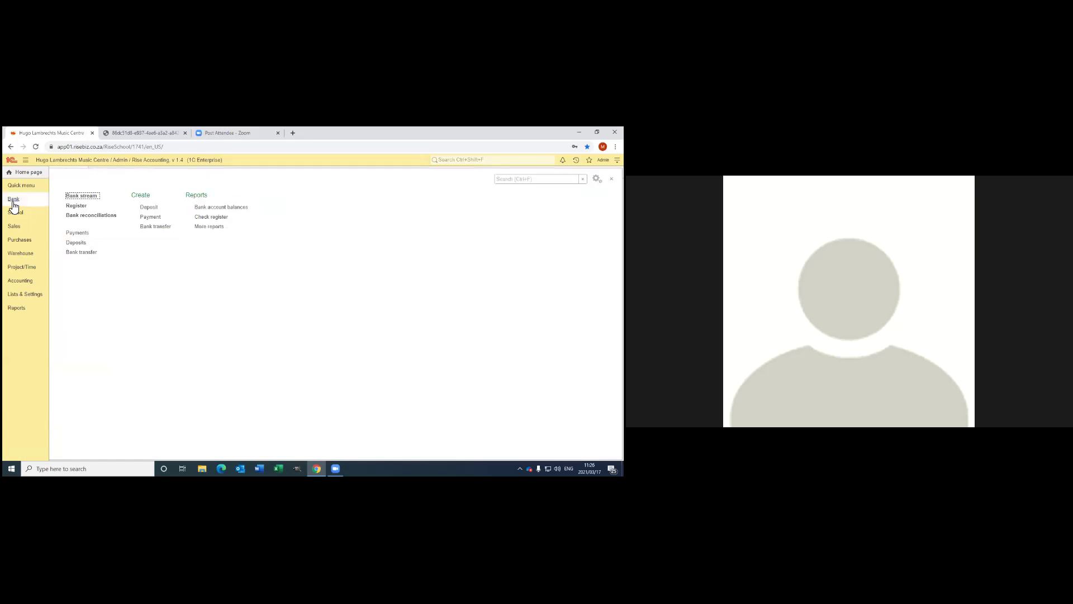
left_click(77, 196)
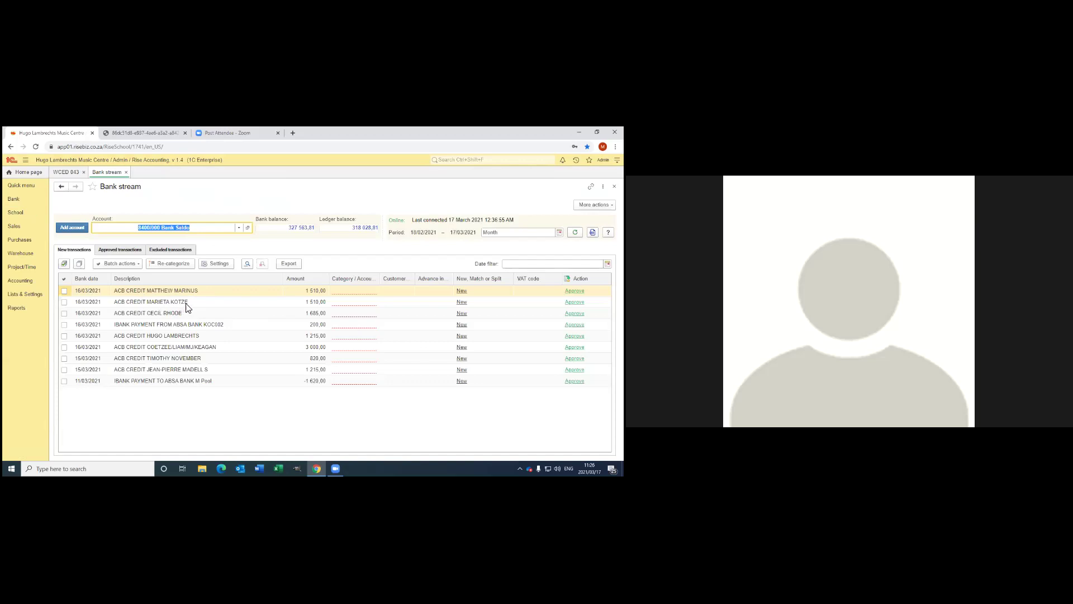
left_click(461, 302)
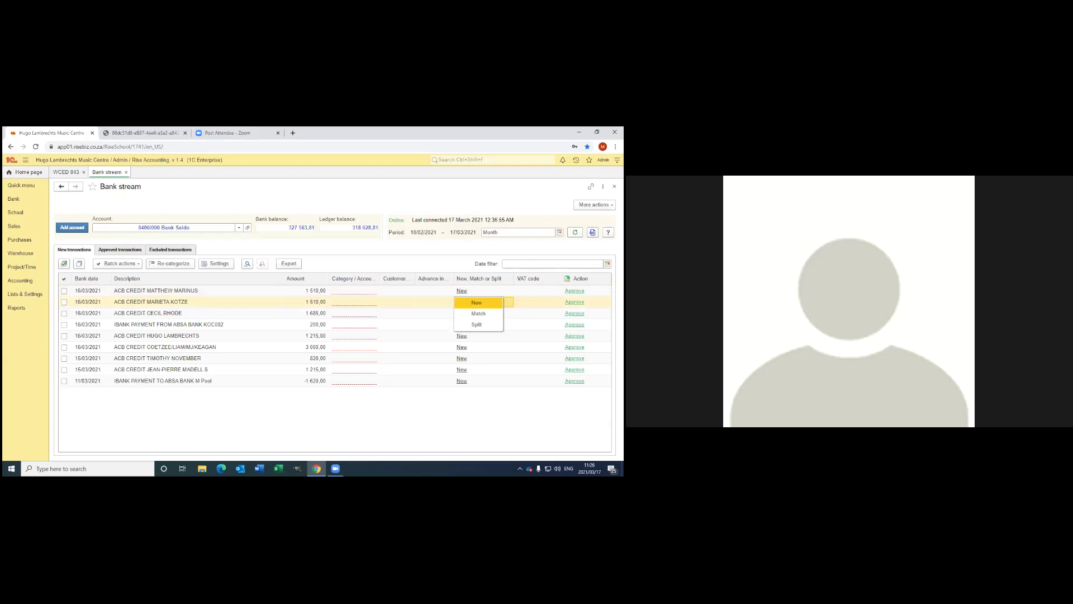
key("Down")
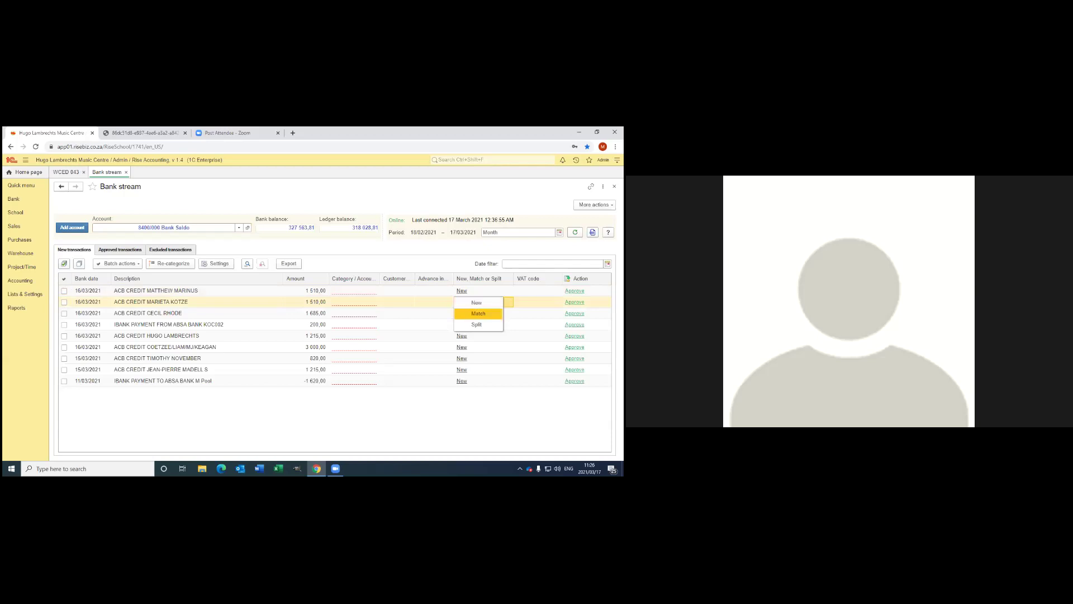
key("Escape")
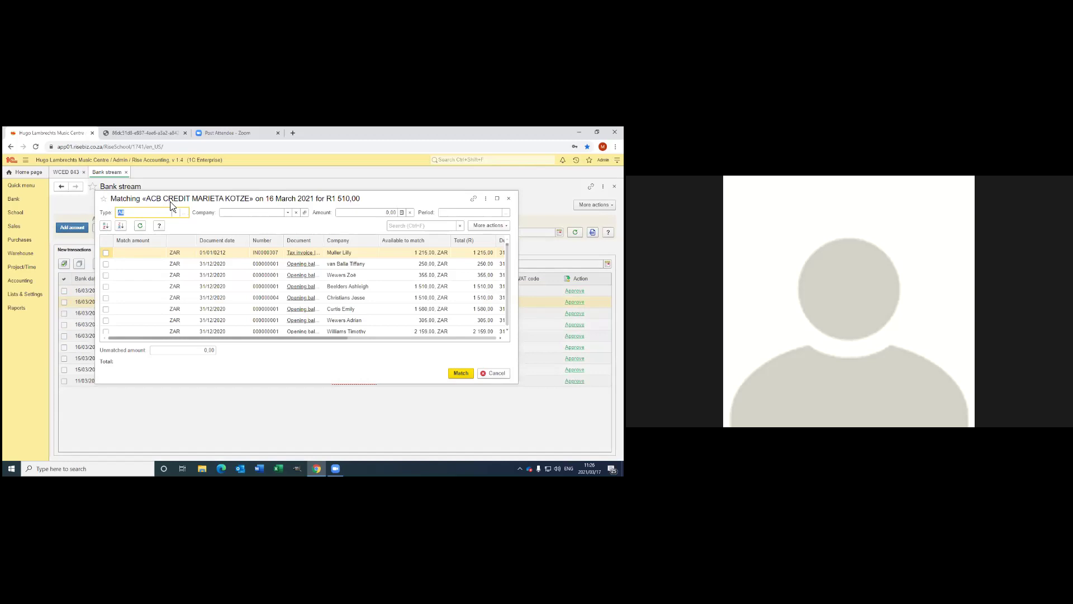
Filter the documents by the payer's surname, match the 1 510,00 tax invoice to the credit, and widen the customer column.
left_click(227, 212)
type("kotze")
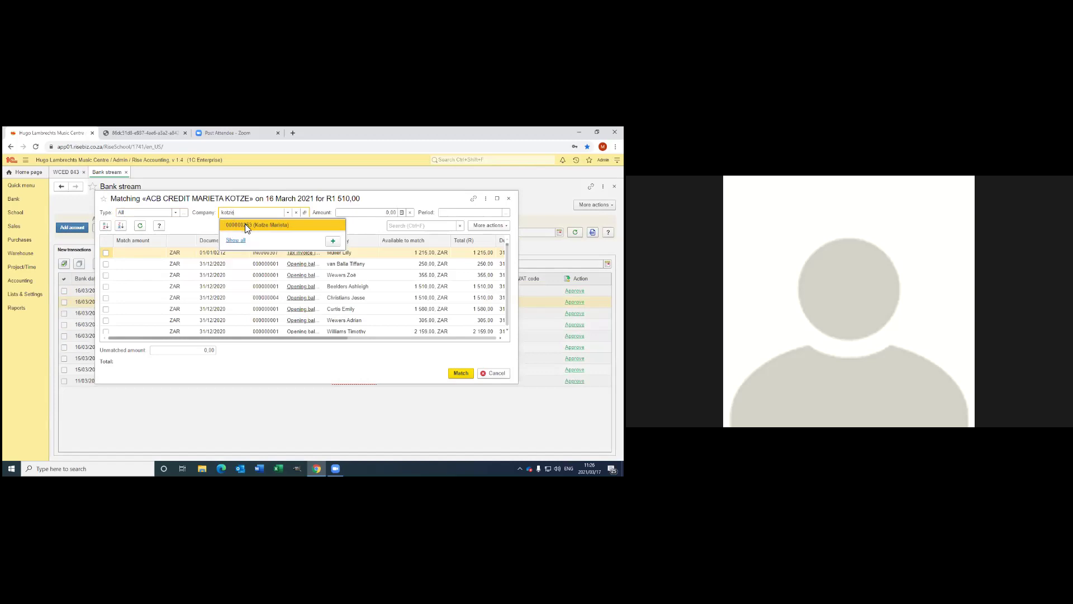
left_click(245, 225)
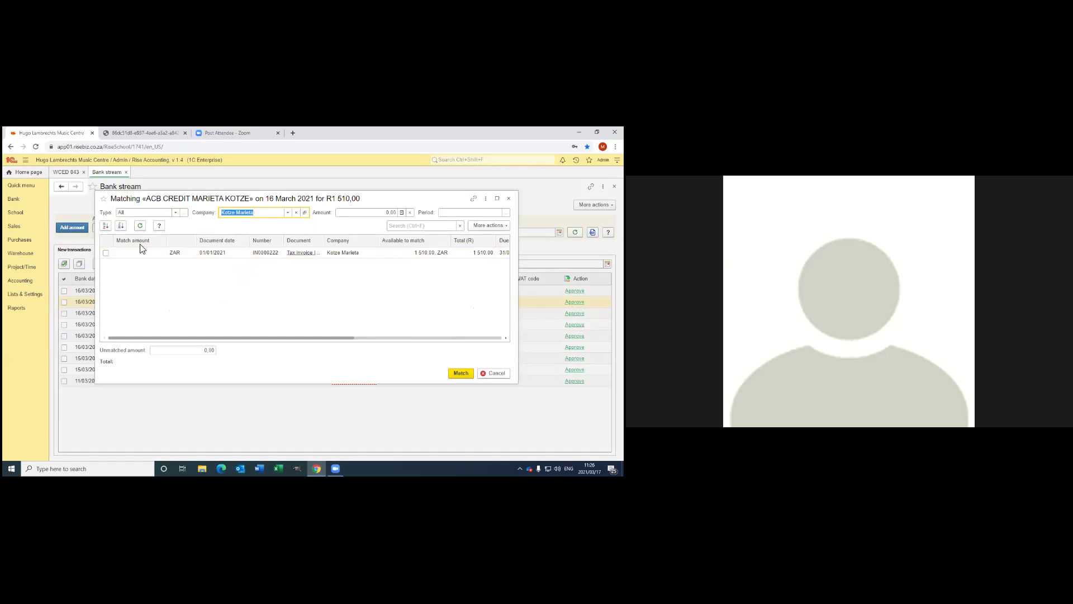
left_click(105, 253)
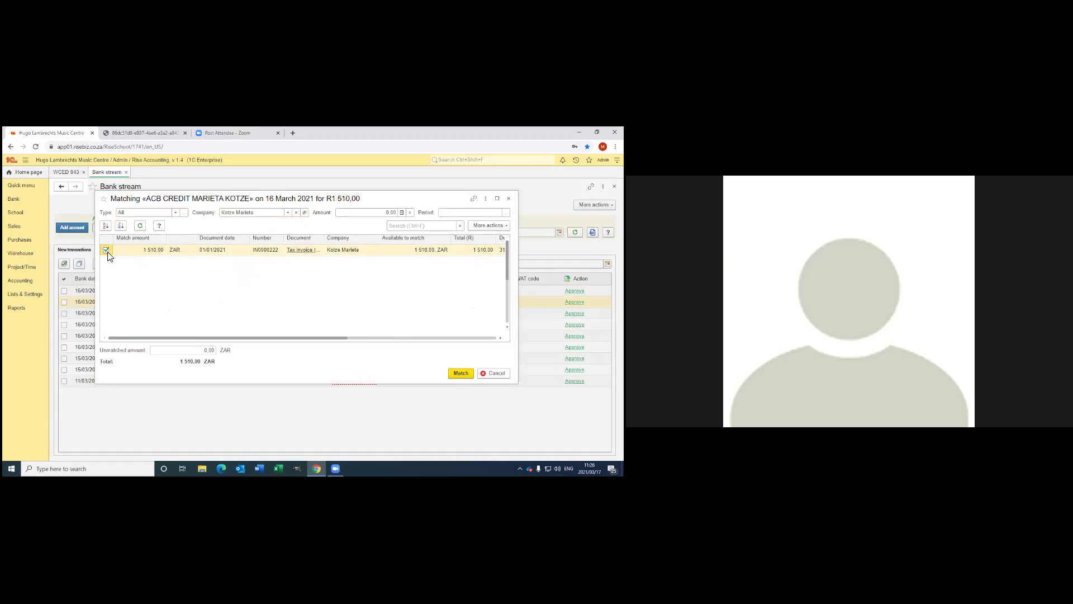
left_click(460, 373)
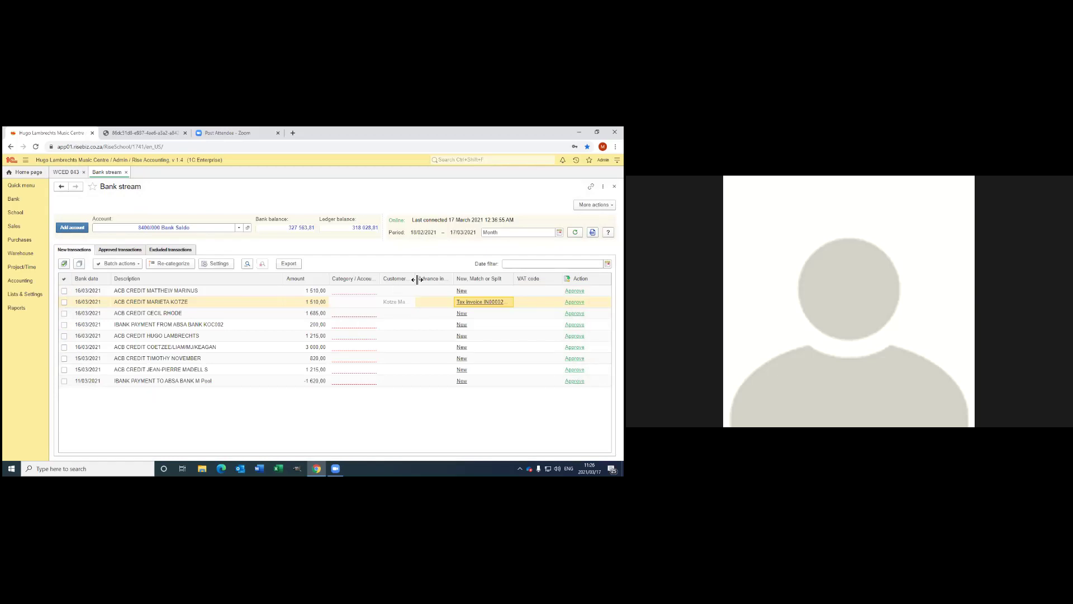
left_click_drag(418, 280, 431, 279)
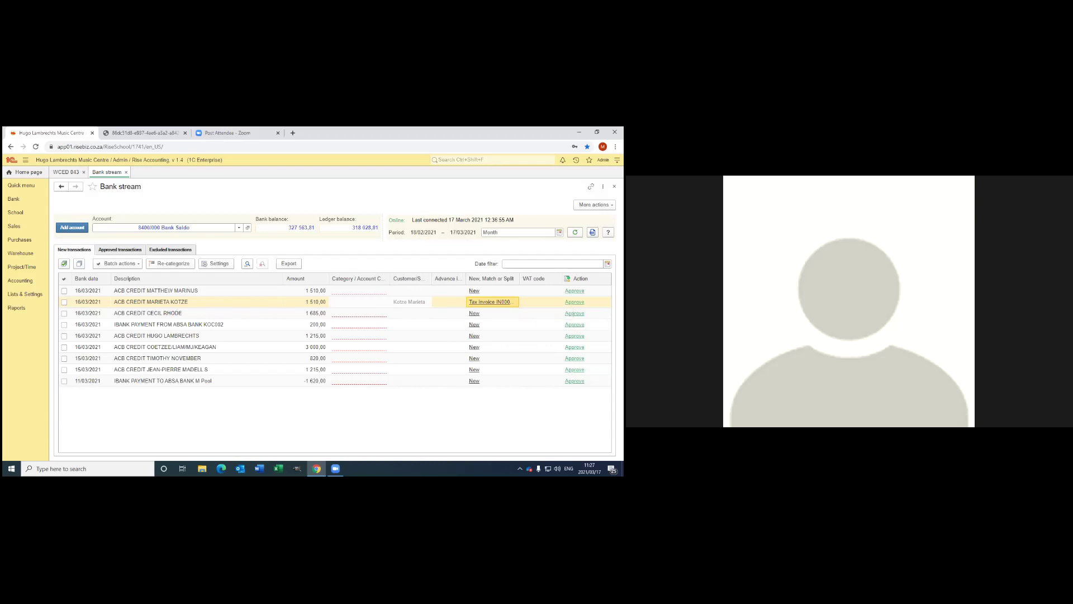
Approve the second listed credit matched to its tax invoice and show the approved transactions.
left_click(574, 301)
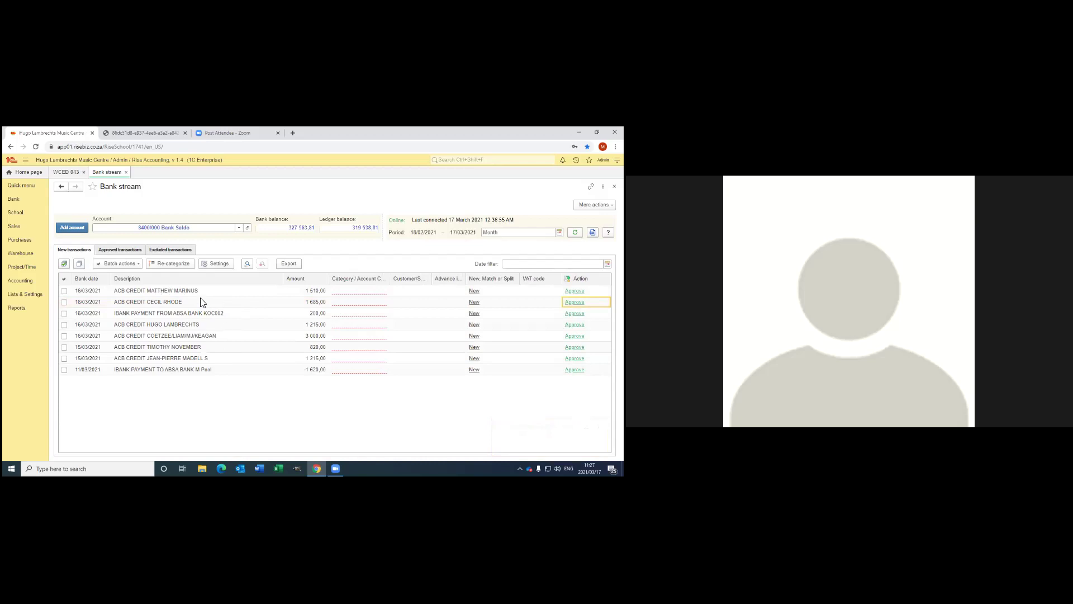
left_click(107, 253)
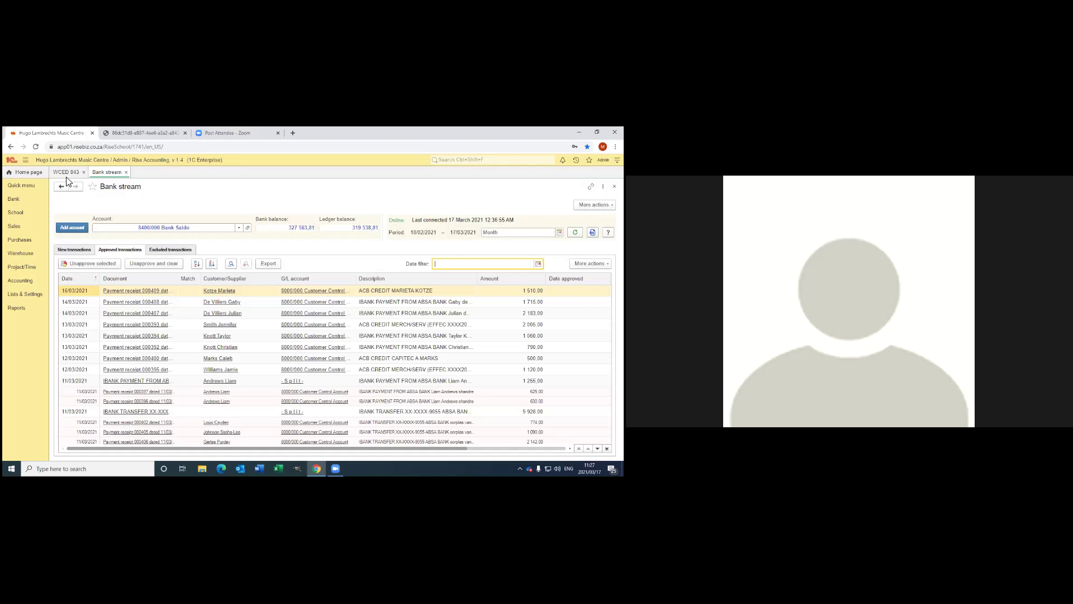
Rerun the WCED 043 report for 1 Quarter 2021 and review its income and expense figures.
left_click(67, 175)
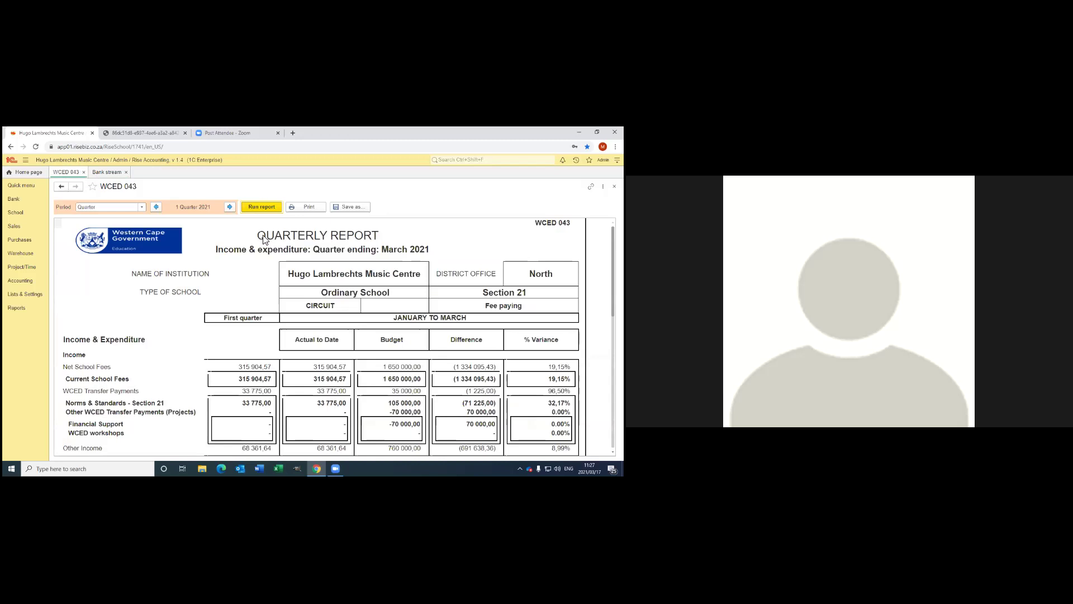
left_click(260, 207)
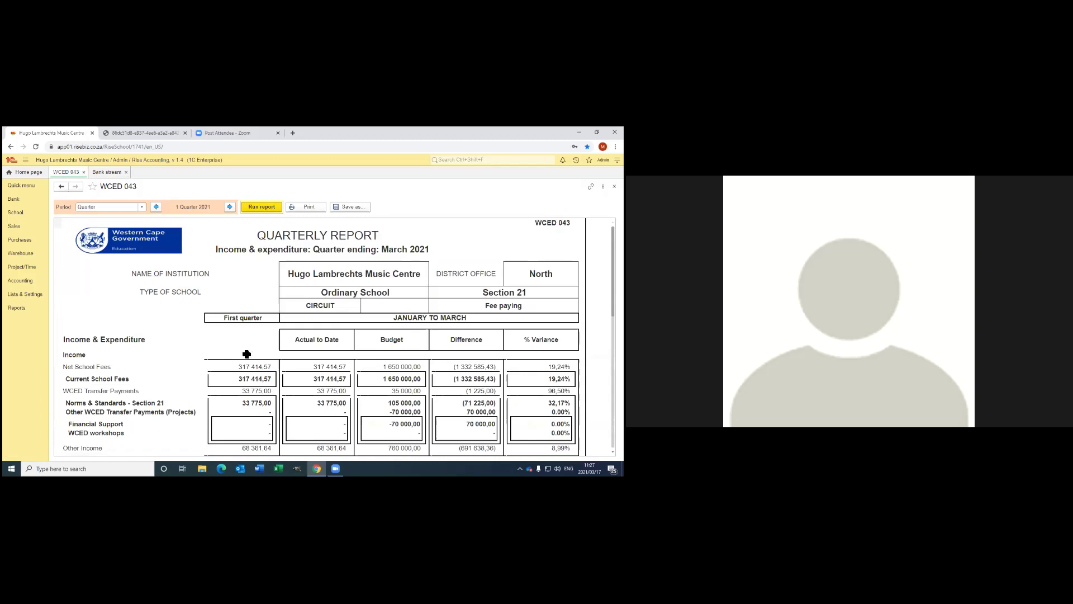
scroll(241, 349, "down", 2)
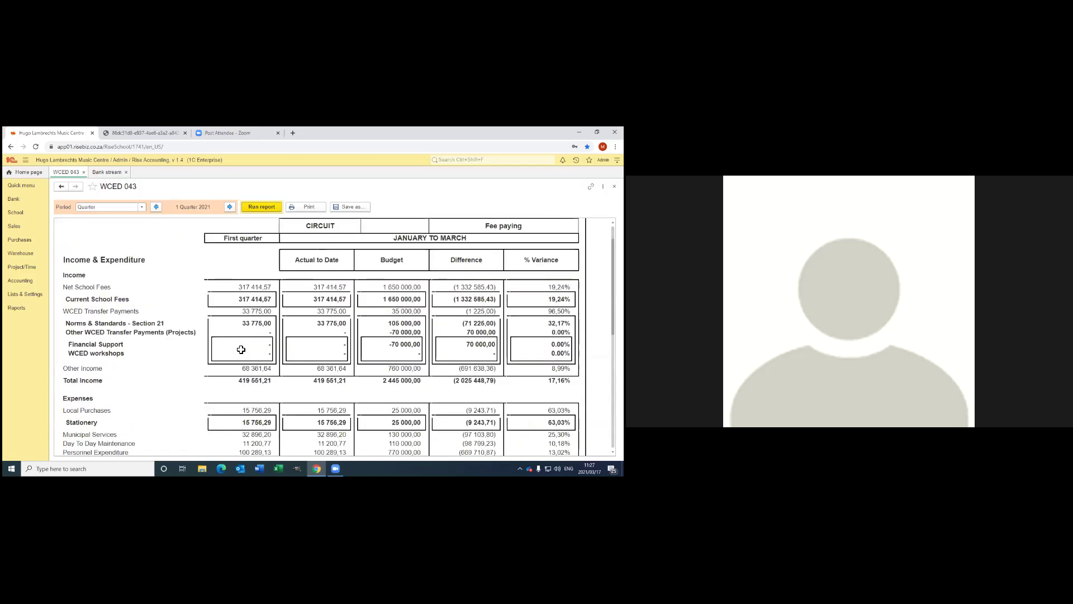
scroll(241, 349, "down", 1)
scroll(241, 354, "down", 1)
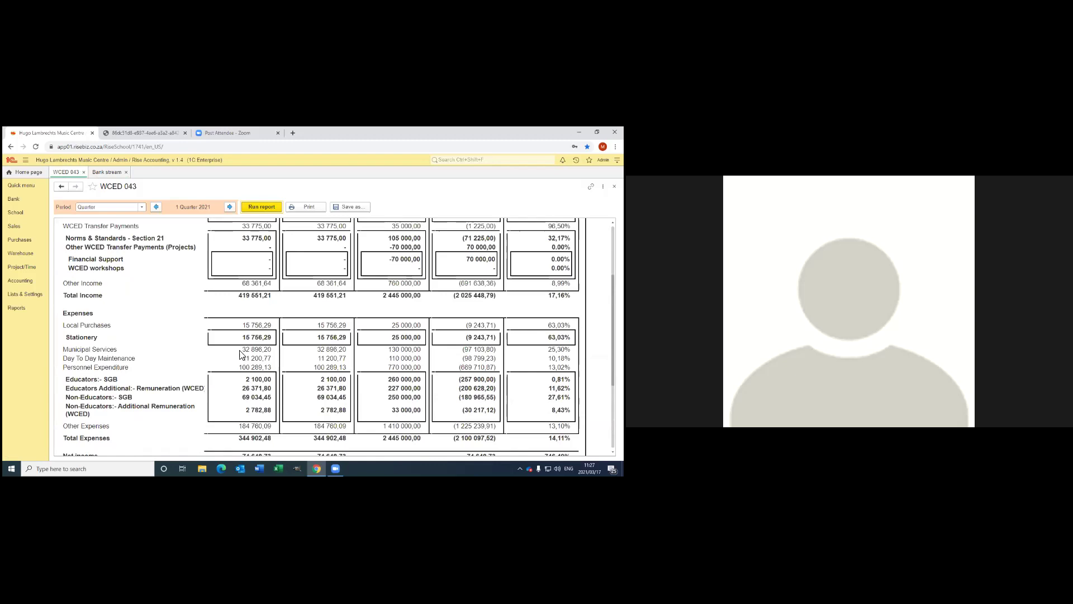
scroll(304, 240, "up", 1)
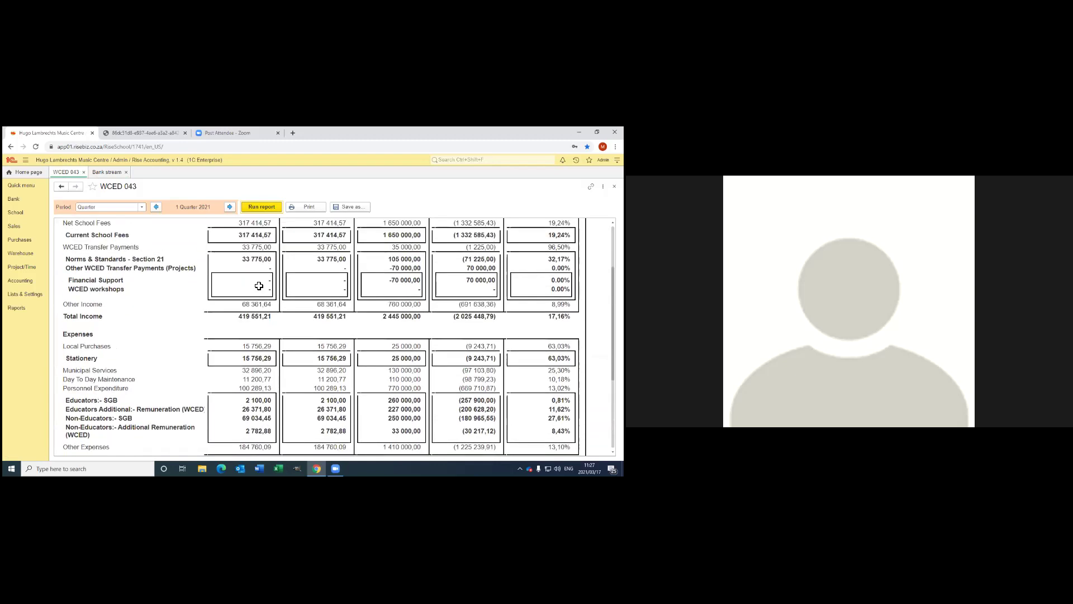
scroll(259, 286, "up", 1)
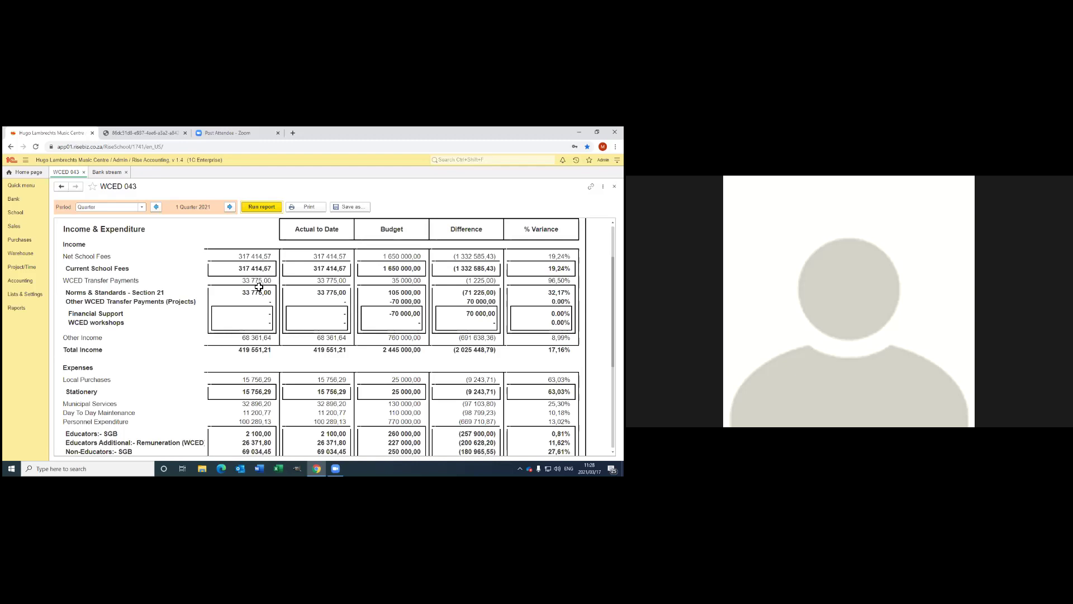
Open the School communicator news draft "Download Rise school communicator" and switch its alert off and back on.
left_click(16, 213)
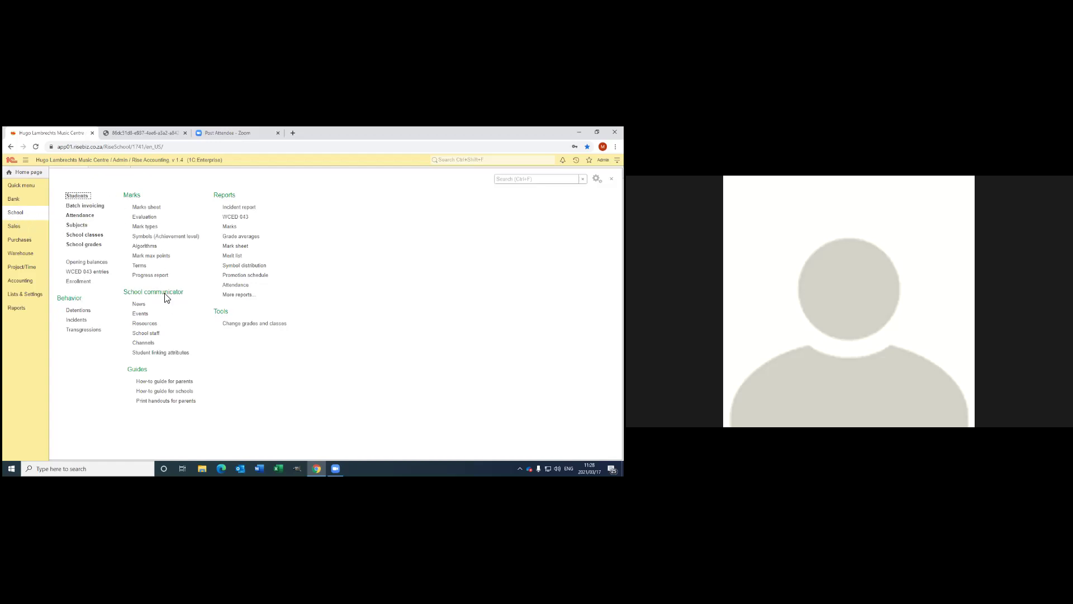
left_click(139, 305)
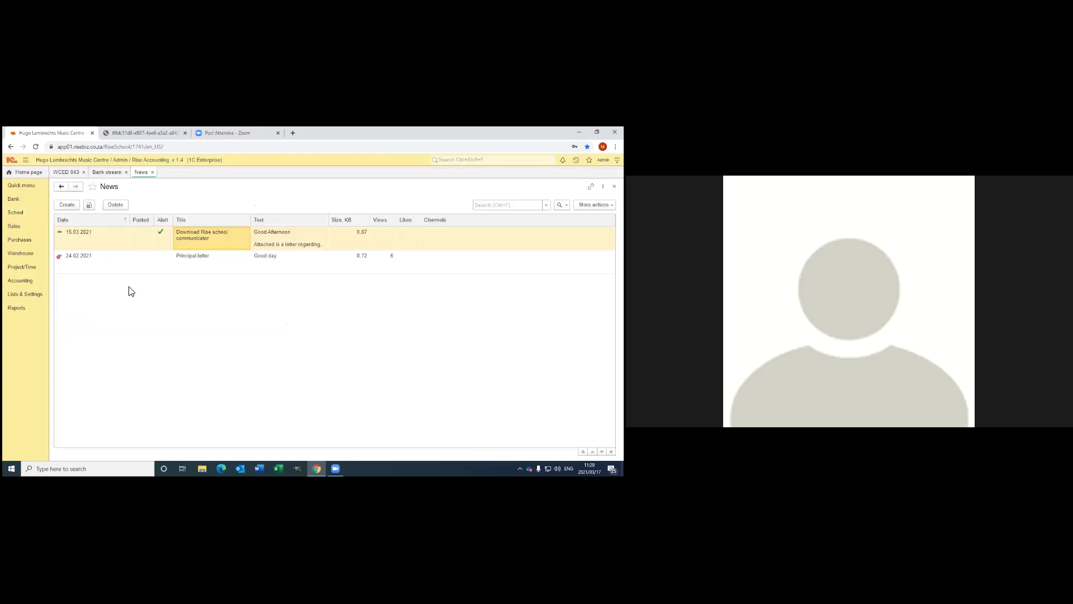
left_click(115, 242)
double_click(113, 238)
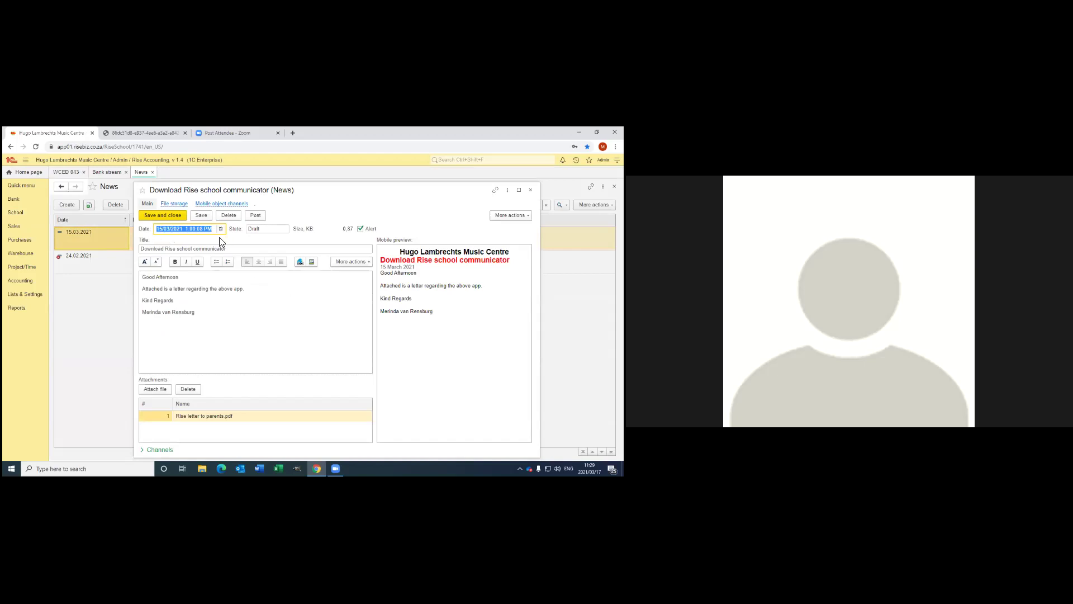
left_click(361, 229)
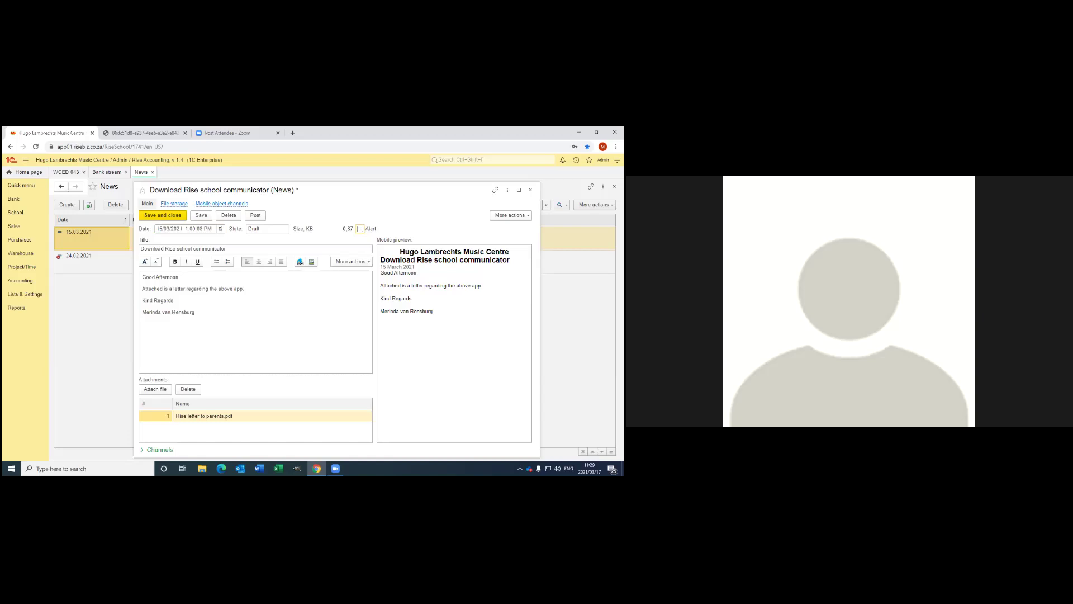
left_click(363, 229)
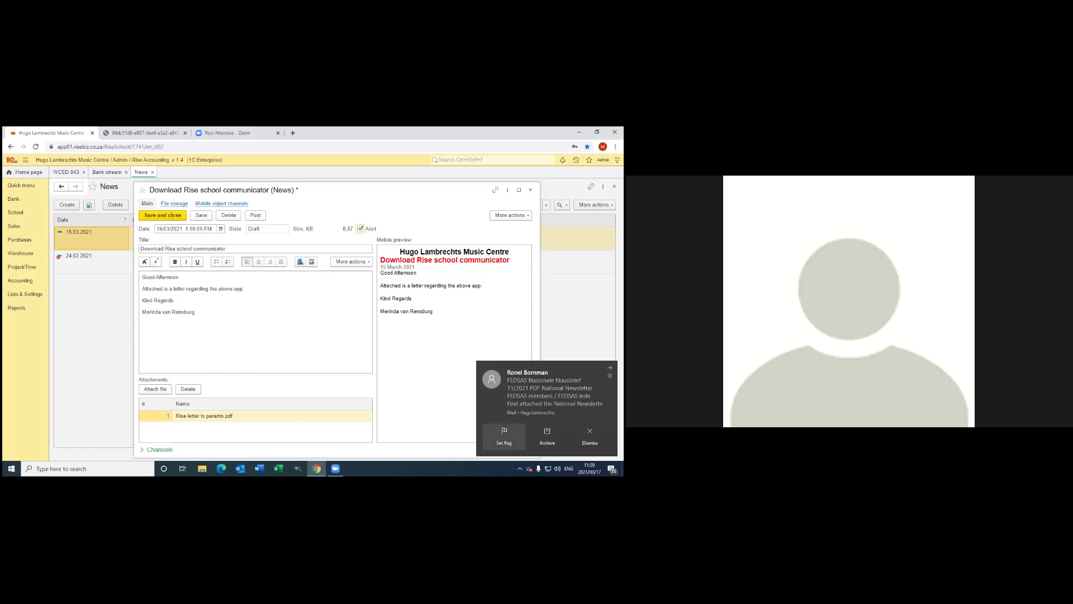
Start attaching a file from disk to the news item, and cancel the file selection.
left_click(152, 390)
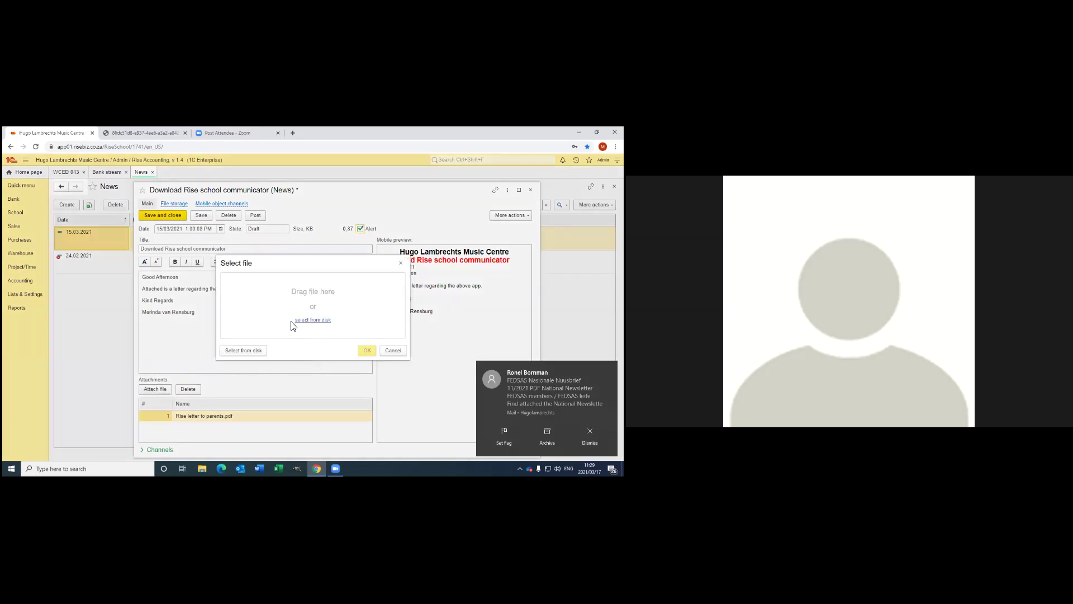
left_click(313, 323)
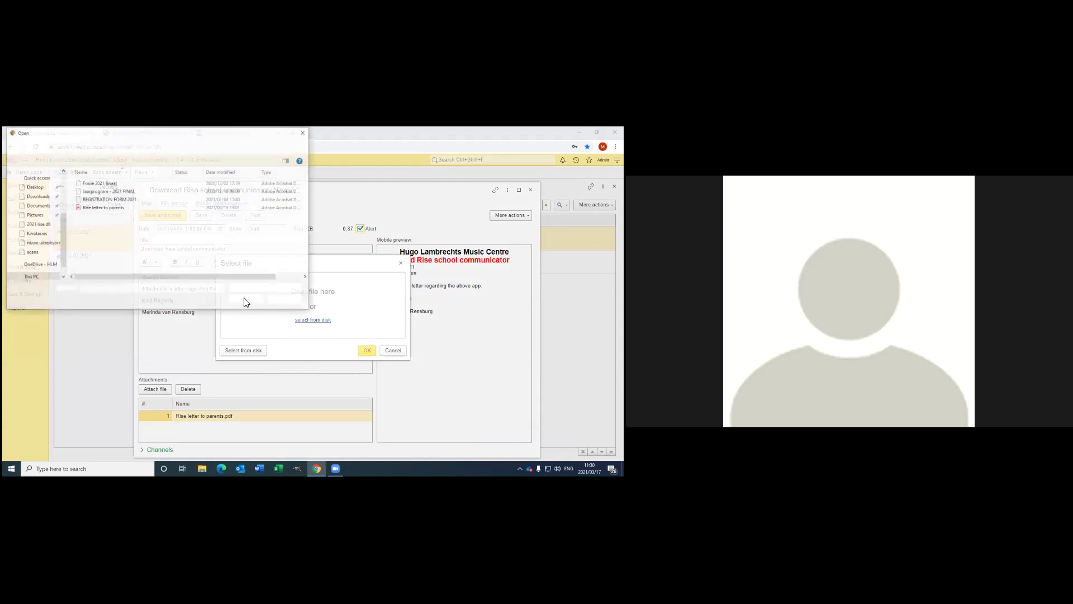
left_click(284, 300)
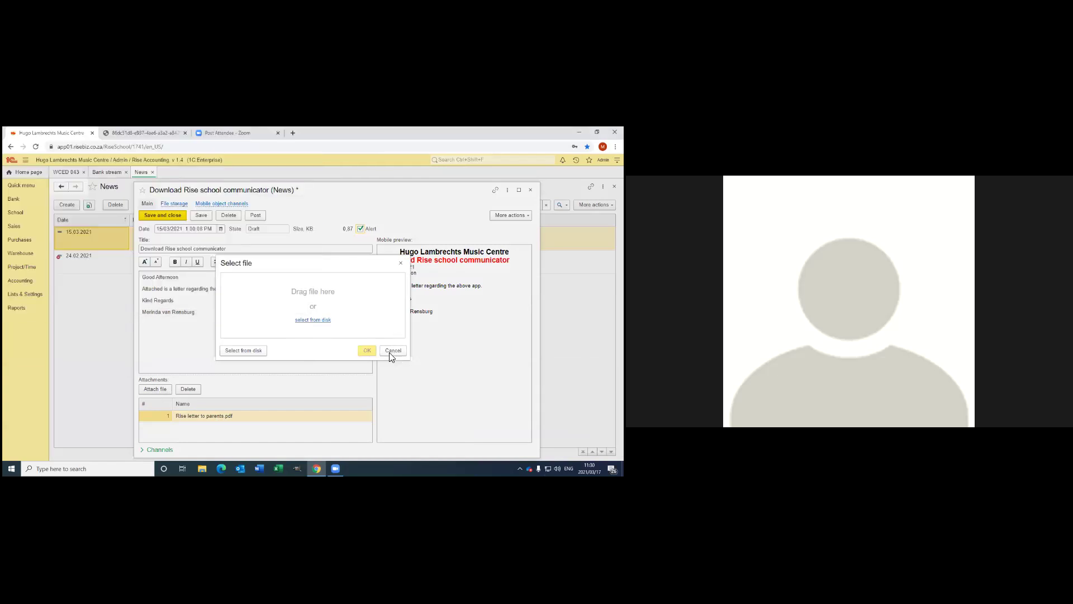
left_click(392, 351)
Expand the news item's channel list to examine it, and close the item without saving changes.
left_click(143, 452)
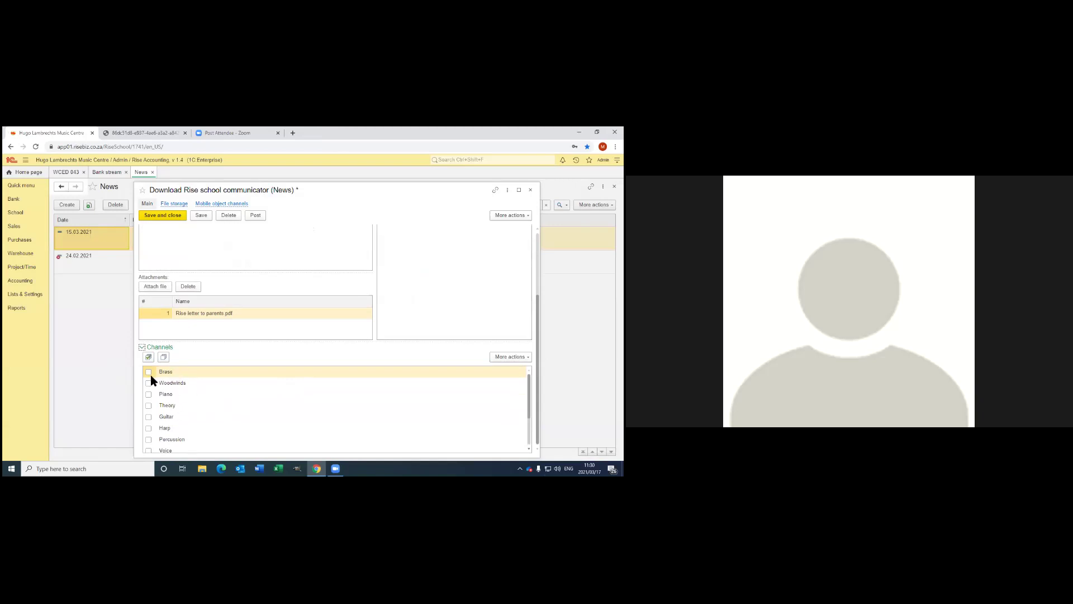
scroll(199, 418, "up", 5)
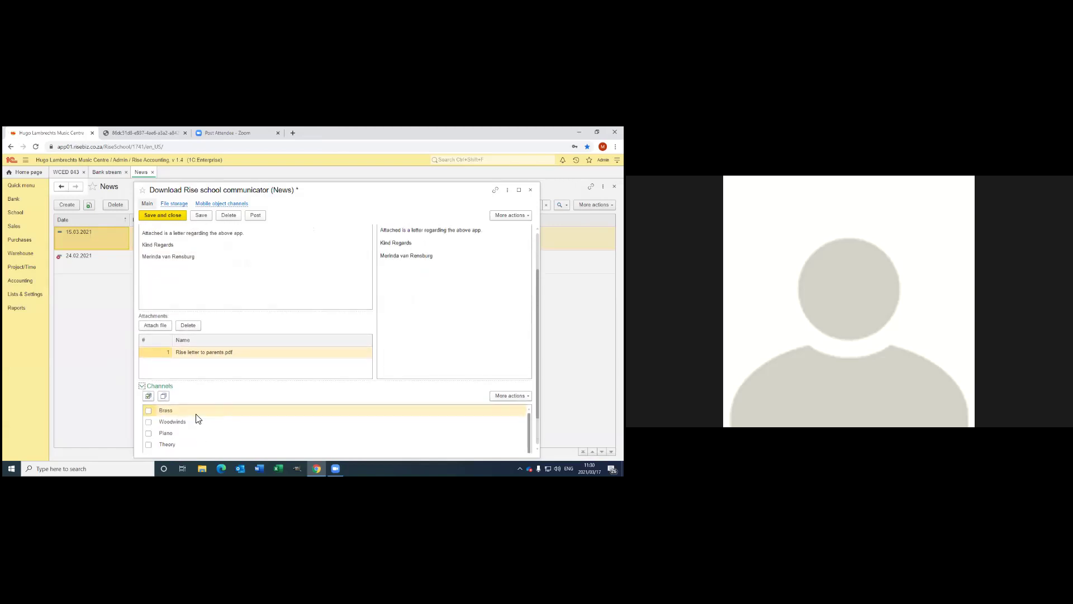
scroll(198, 418, "up", 5)
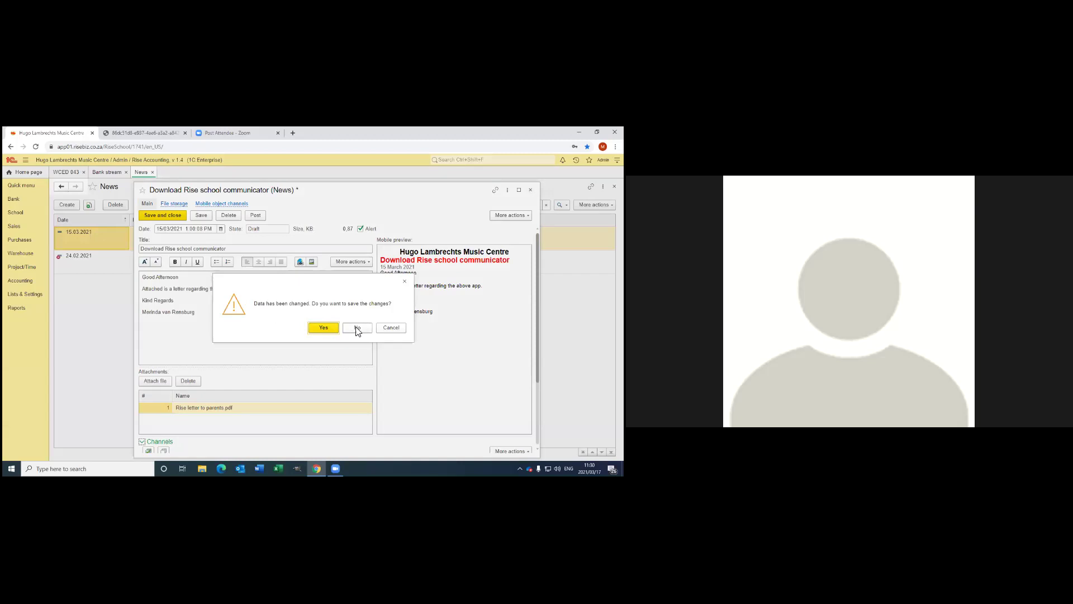
left_click(358, 330)
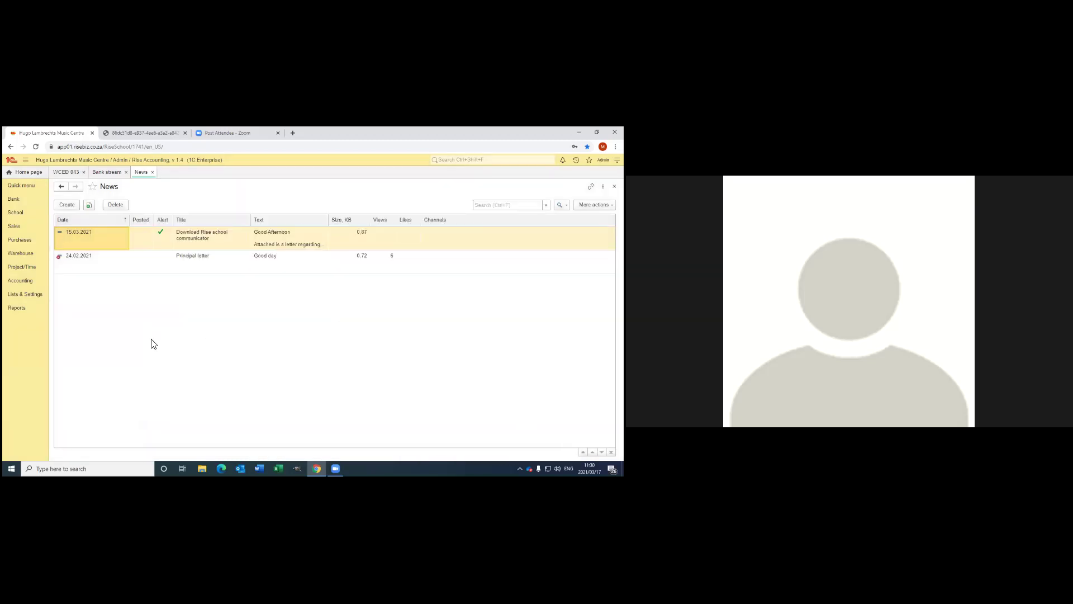
Open the draft bulk mailing created on 17/03/2021 and examine its content, attachments and recipients.
left_click(14, 231)
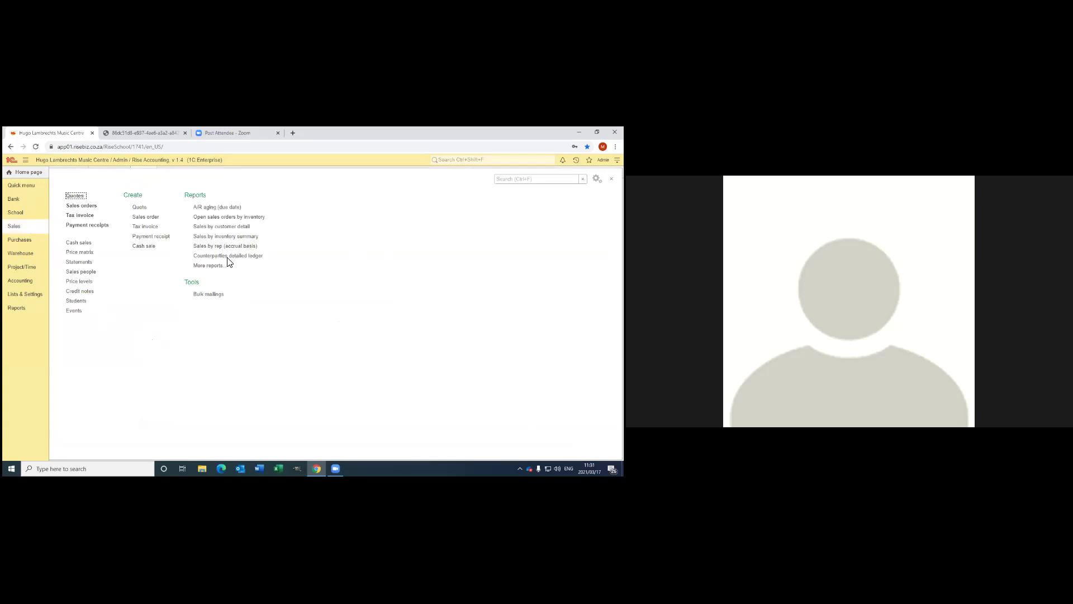
left_click(211, 295)
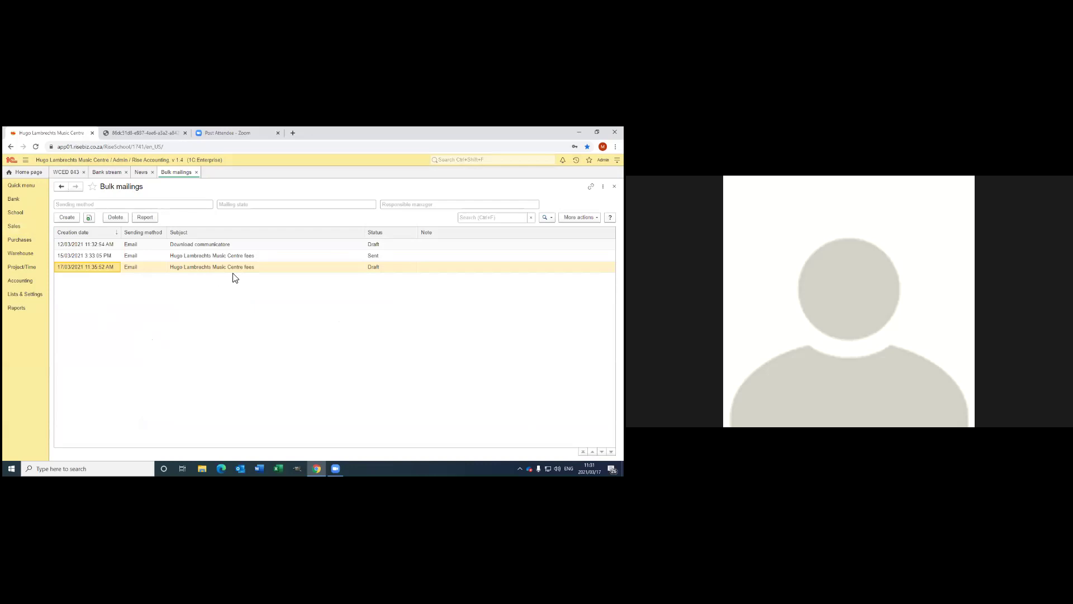
double_click(147, 271)
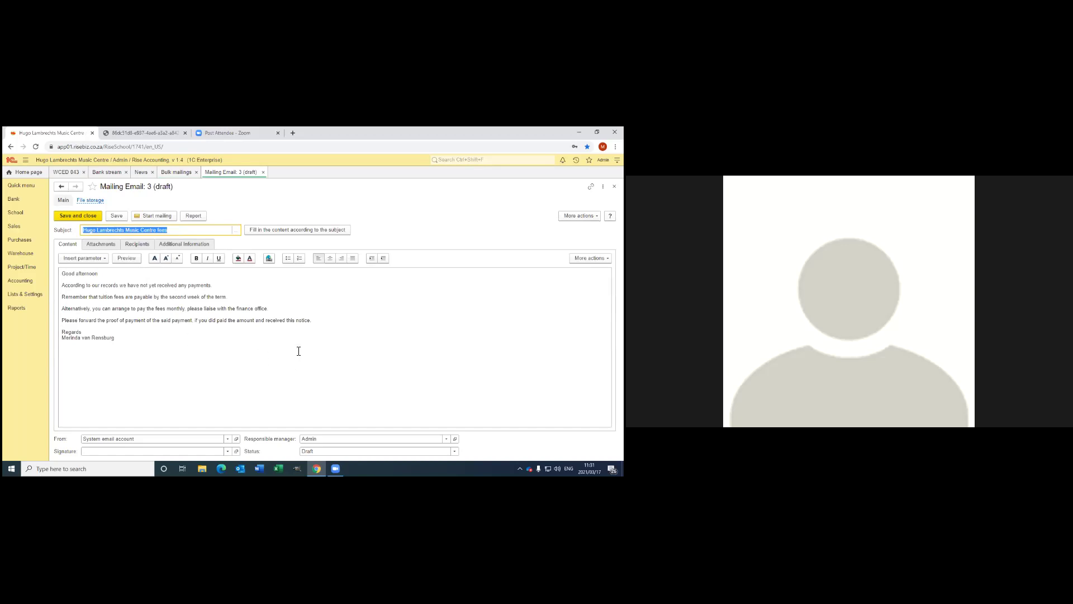
left_click(99, 247)
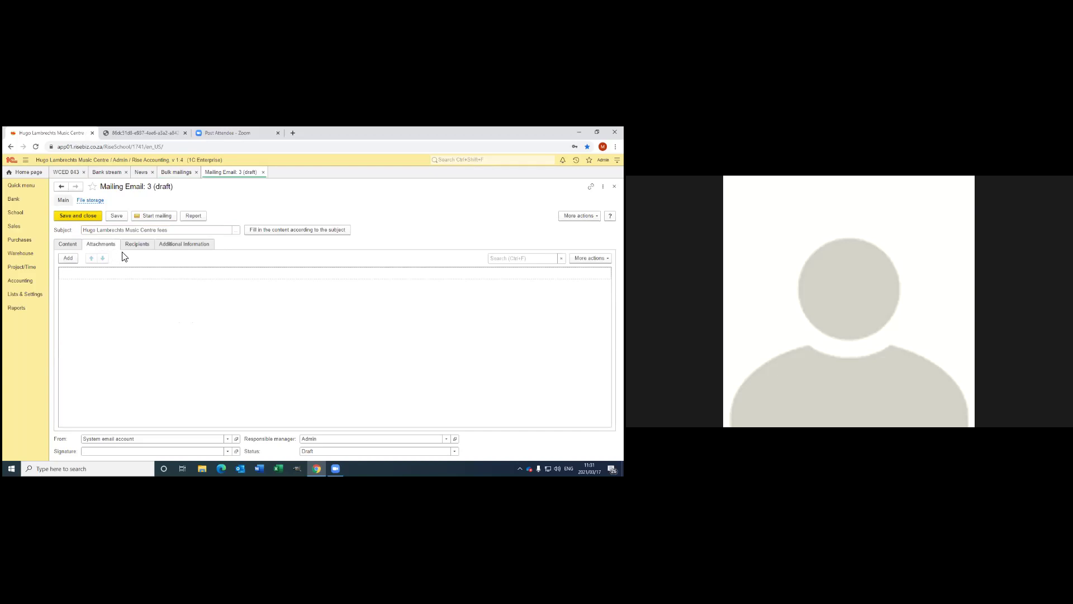
left_click(127, 249)
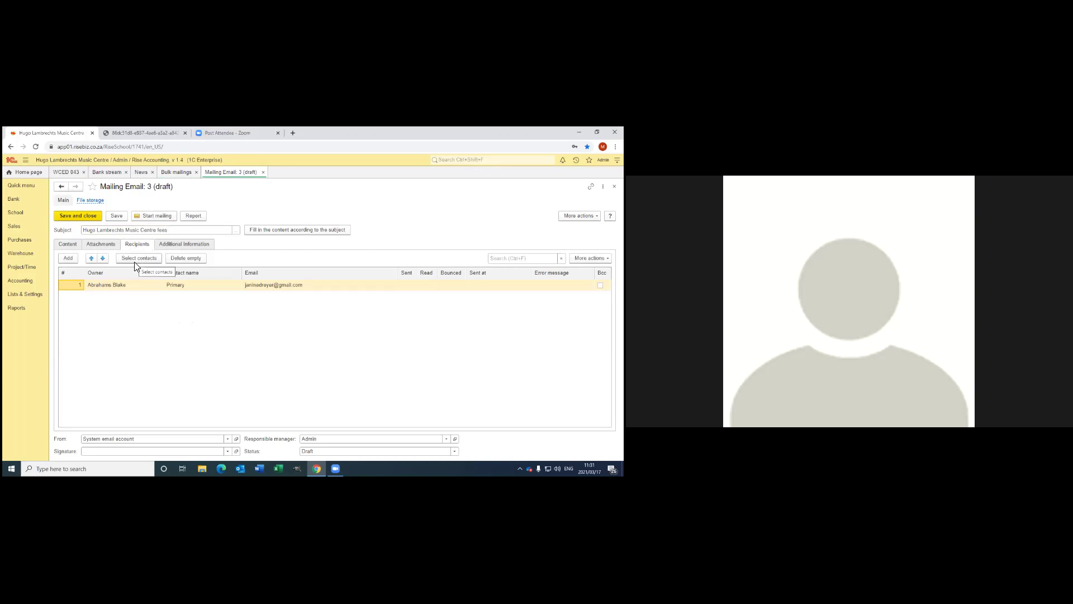
Filter the mailing's address book by class AC-Guitar and add all listed contacts to the selected addressees.
left_click(135, 261)
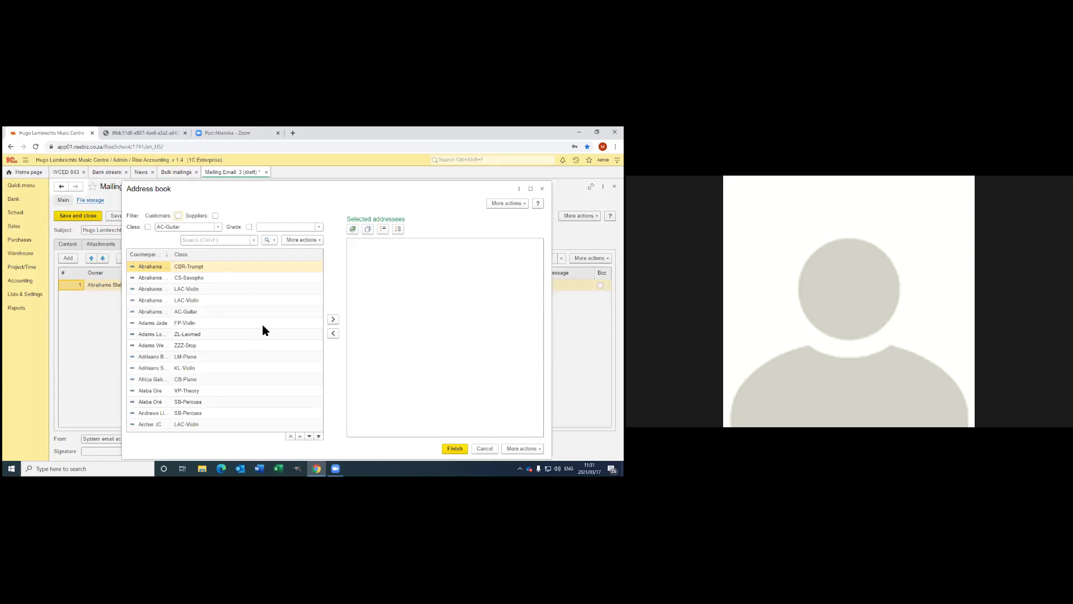
left_click(147, 326)
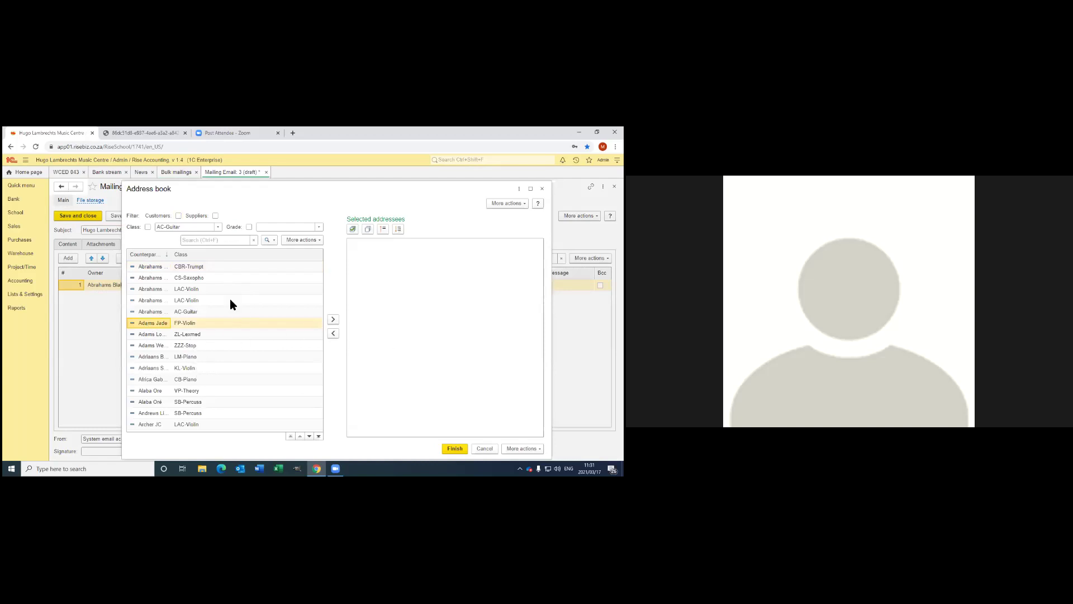
left_click(148, 227)
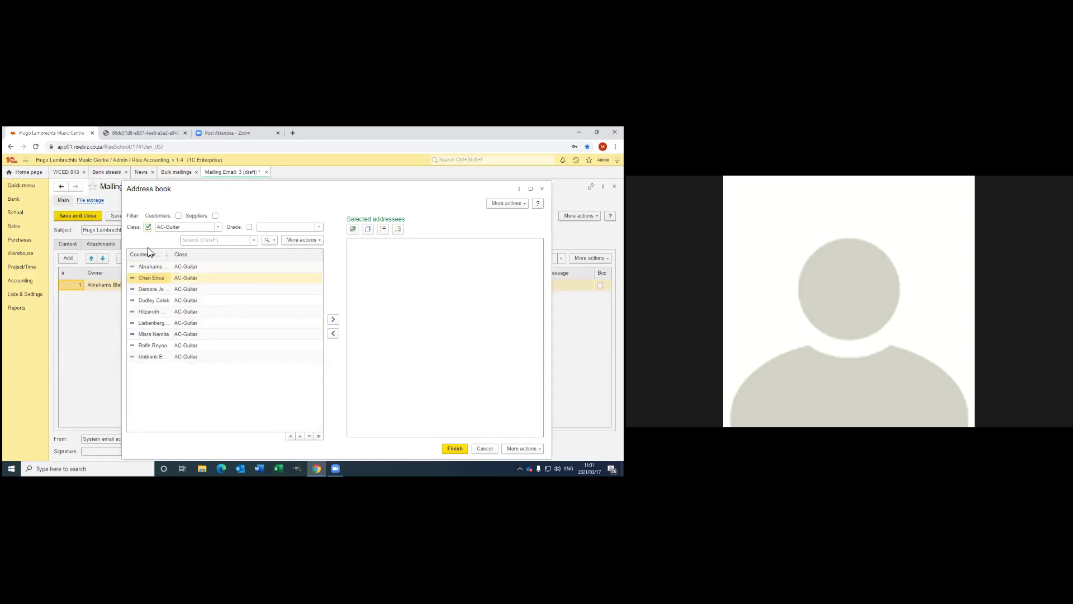
left_click(150, 266)
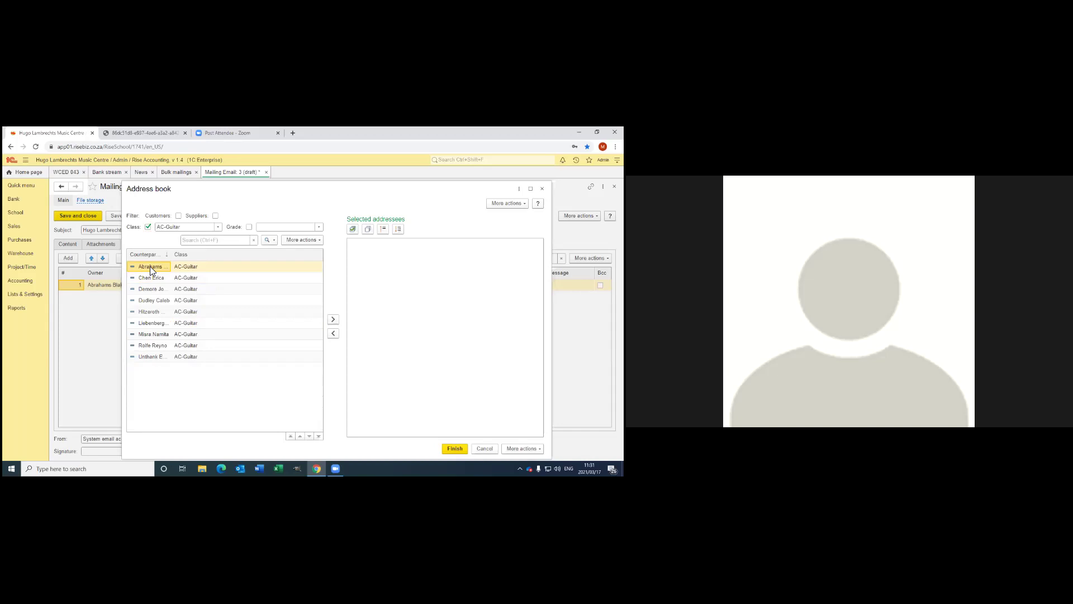
key("ctrl+a")
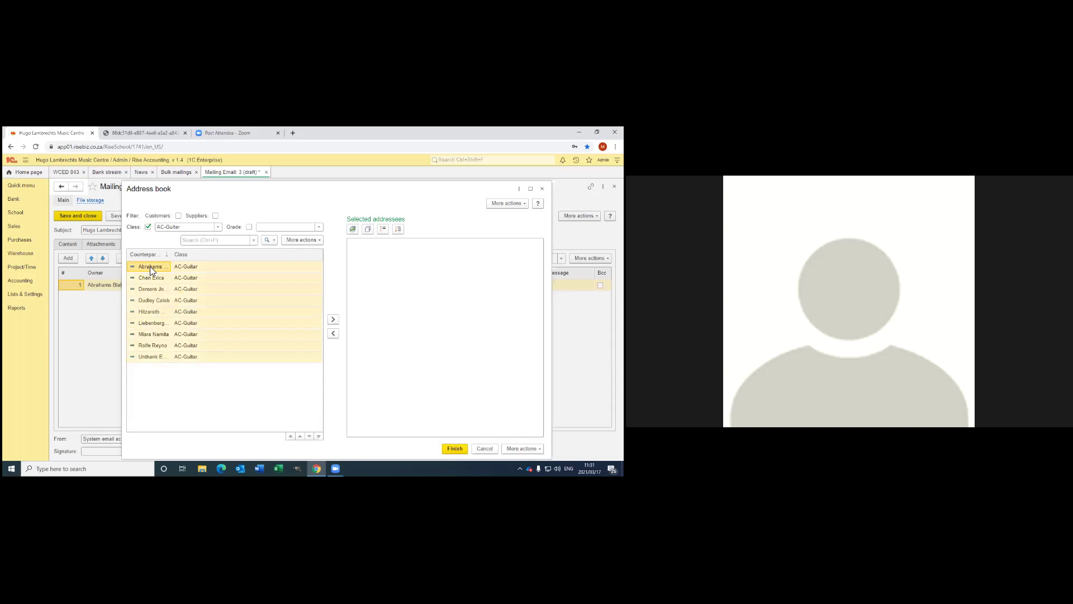
left_click(334, 321)
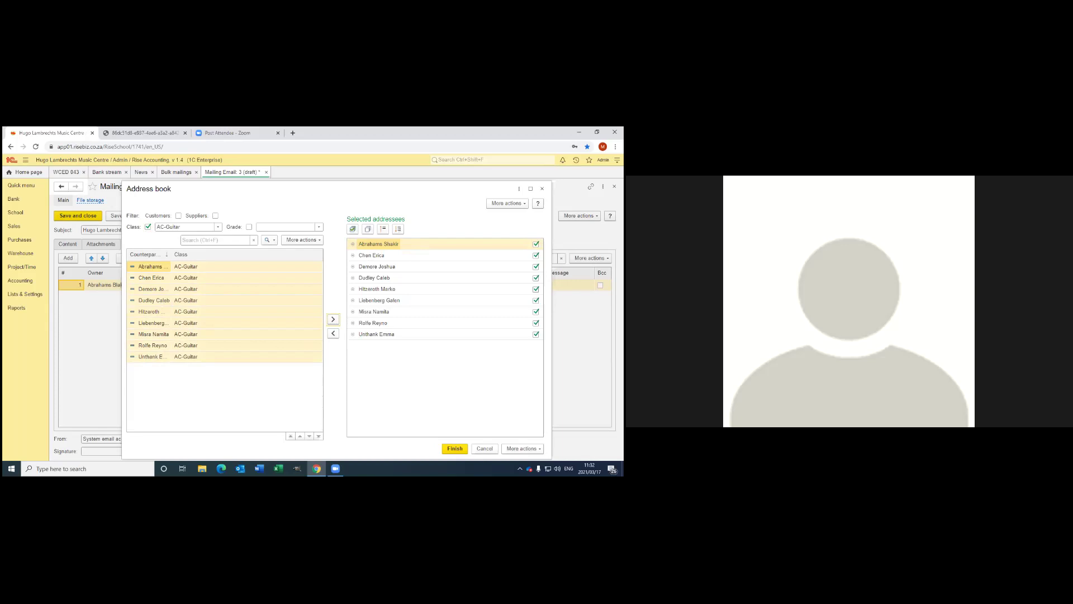
Exclude the fifth selected addressee, add the remaining ones to the mailing, and review the recipient list.
left_click(536, 289)
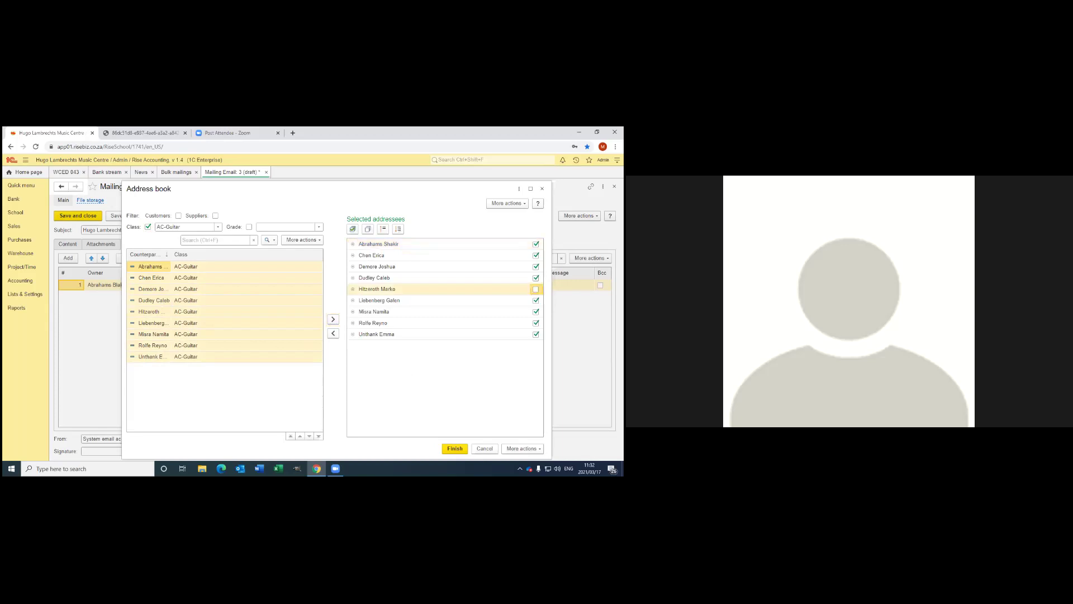
left_click(455, 448)
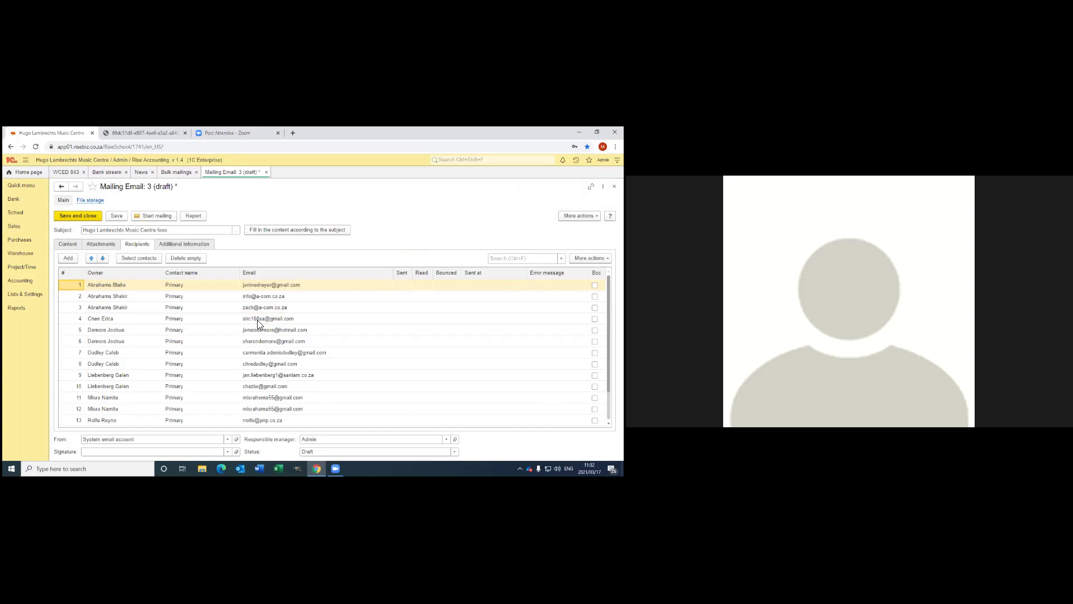
scroll(141, 351, "down", 1)
scroll(140, 351, "up", 1)
Return to the bulk mailings list and open the sent "Hugo Lambrechts Music Centre fees" mailing.
left_click(170, 176)
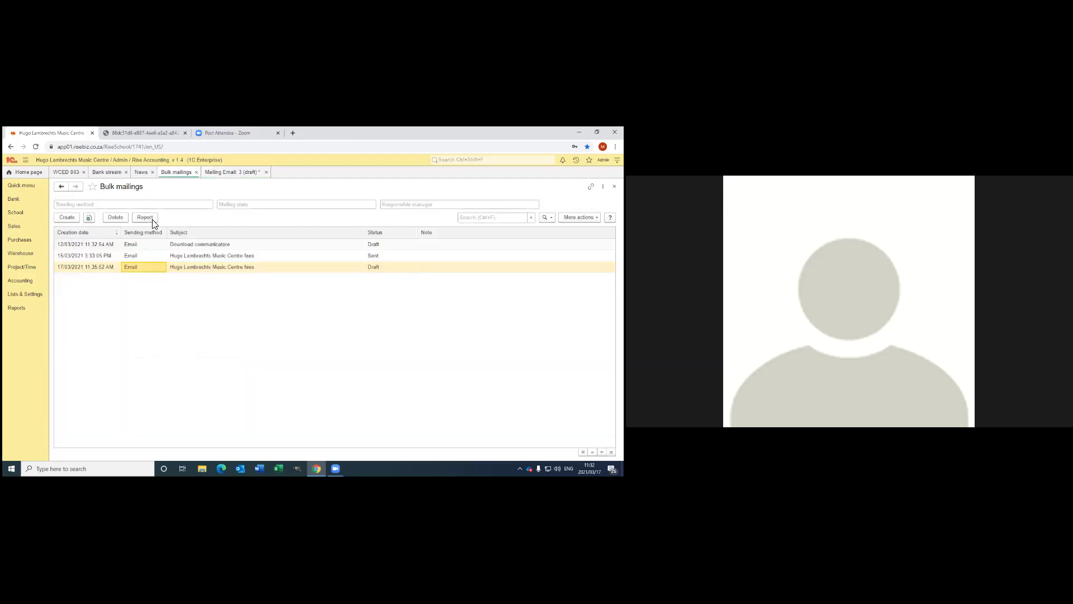
left_click(149, 258)
double_click(149, 257)
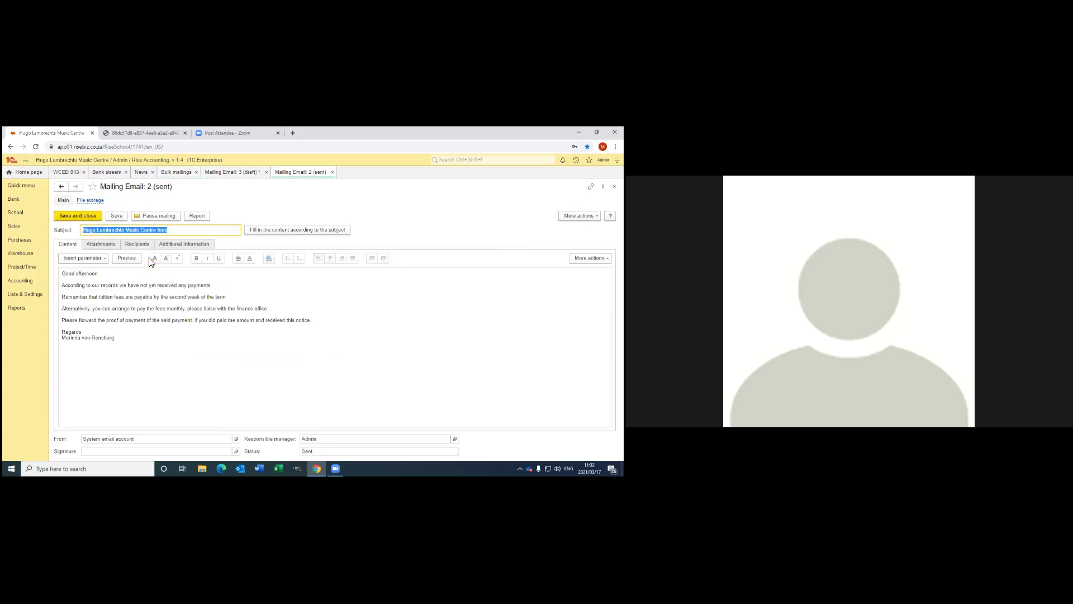
Close the bulk mailings list and the draft mailing, discarding the draft's unsaved changes.
left_click(176, 173)
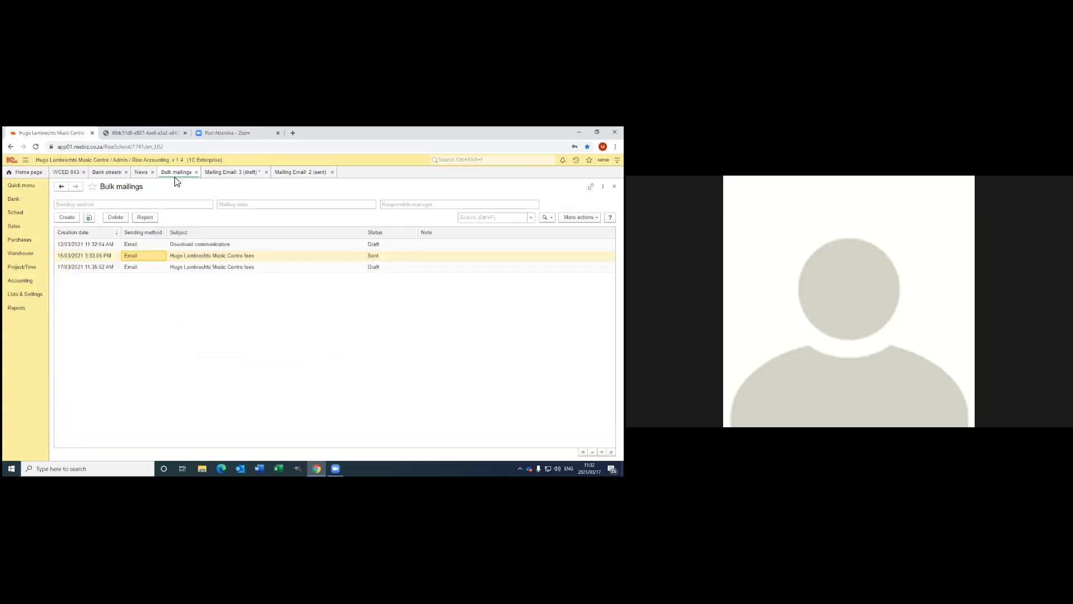
double_click(84, 256)
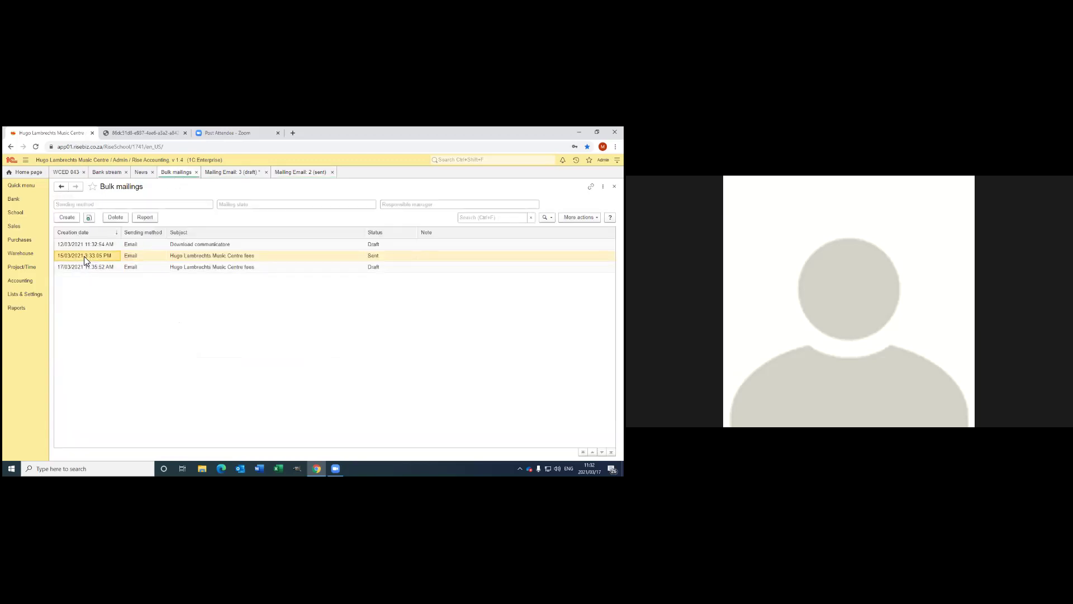
left_click(197, 172)
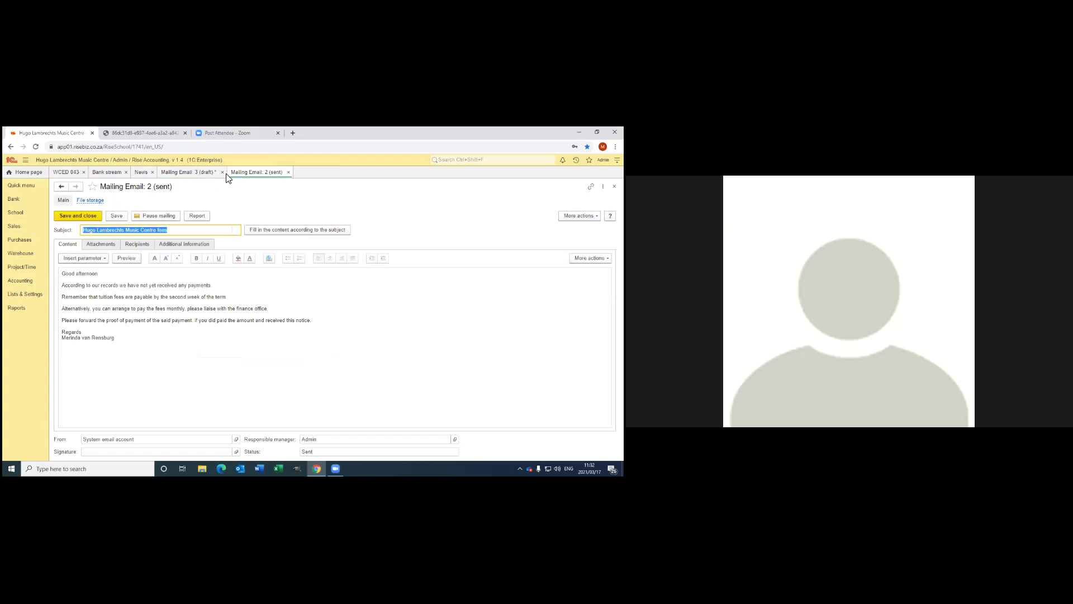
left_click(223, 172)
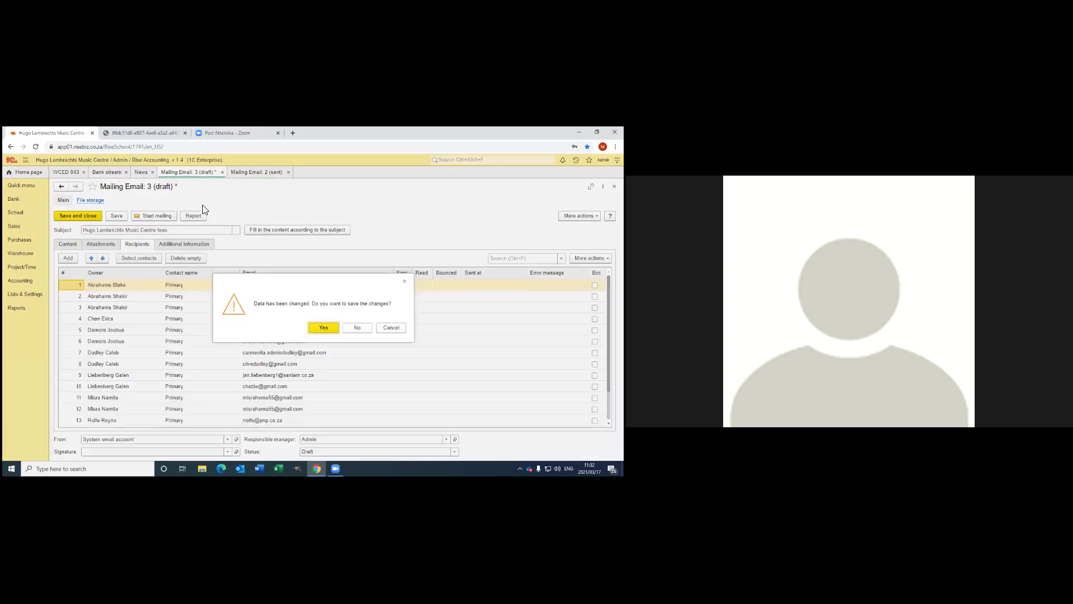
left_click(359, 330)
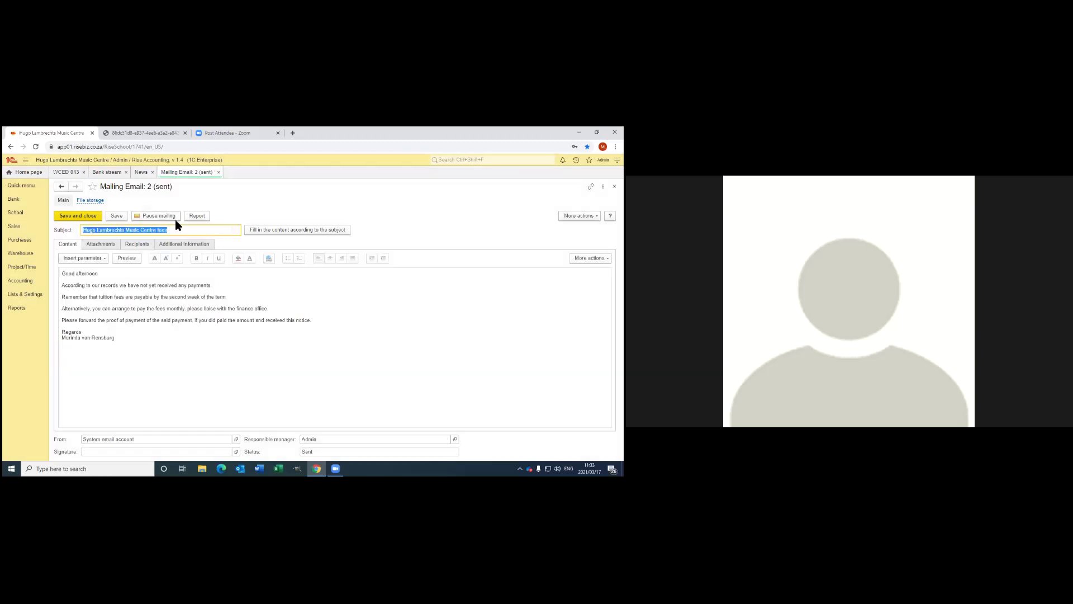
Reopen the Sales bulk mailings list and open the sent "Hugo Lambrechts Music Centre fees" mailing created on 15/03/2021.
left_click(18, 226)
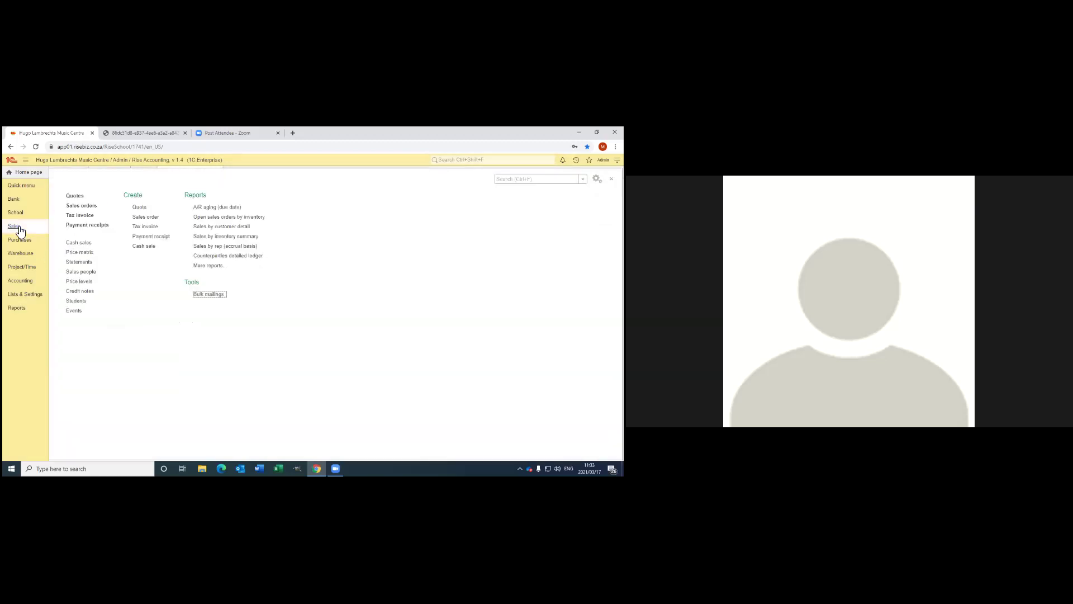
left_click(202, 294)
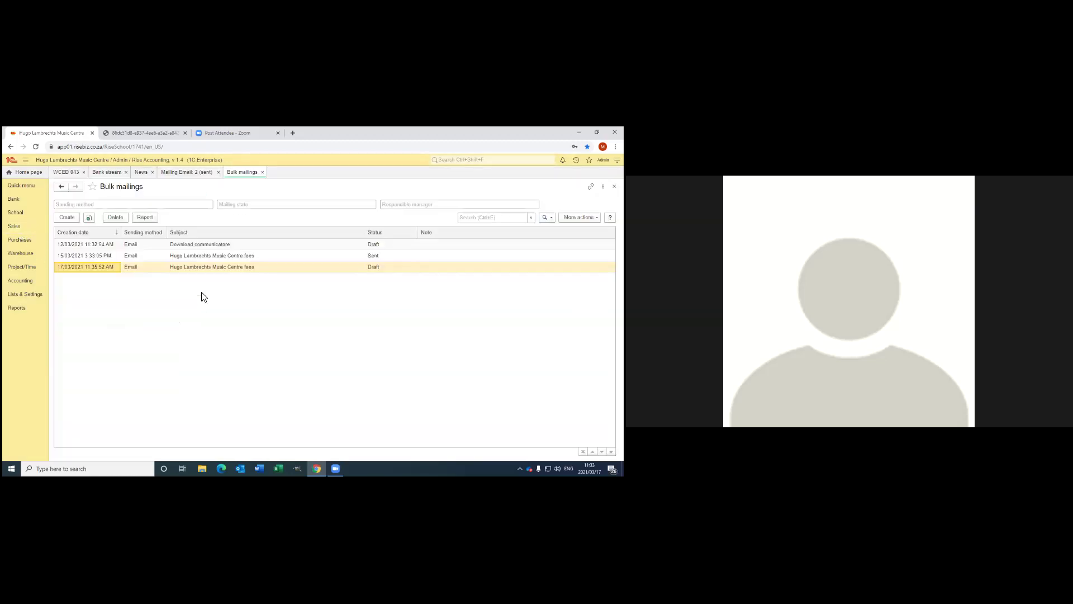
left_click(92, 257)
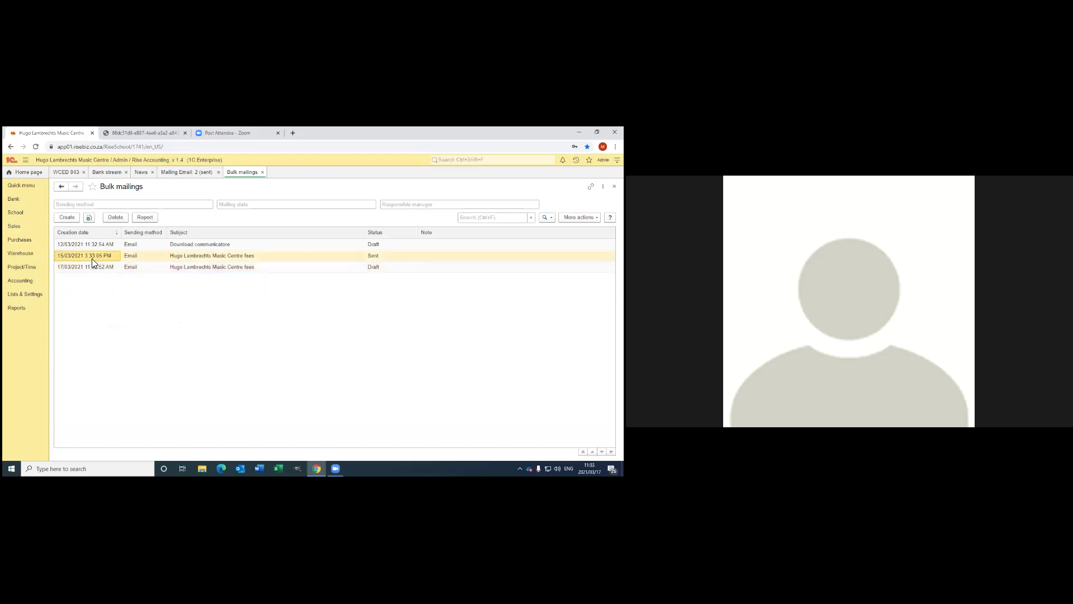
double_click(92, 257)
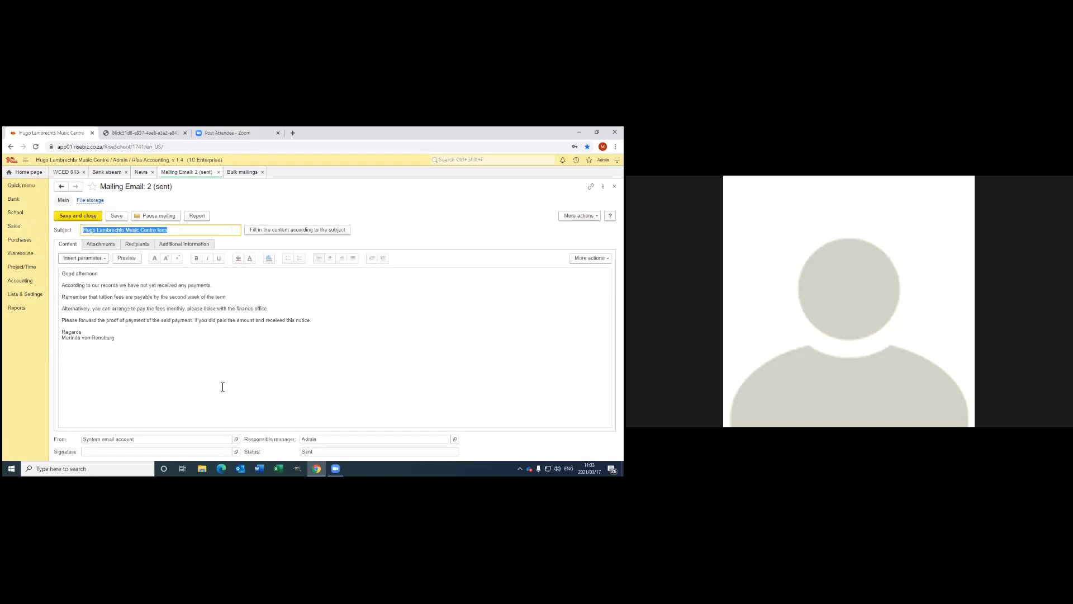
left_click(189, 228)
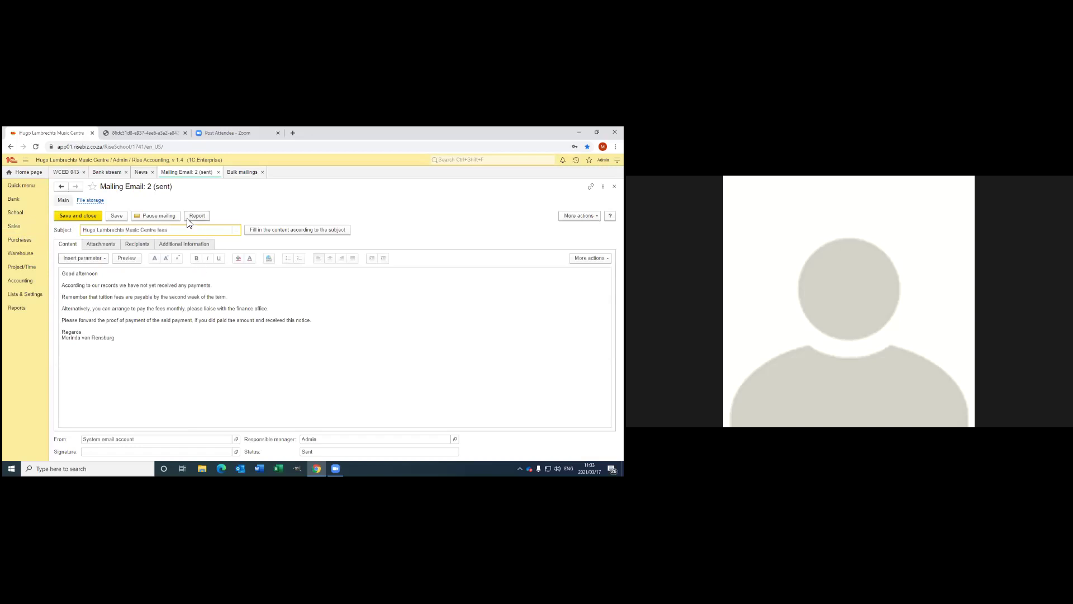
Generate the sent mailing's report, examine the sent, read and bounced status of its recipients, and close the report.
left_click(189, 218)
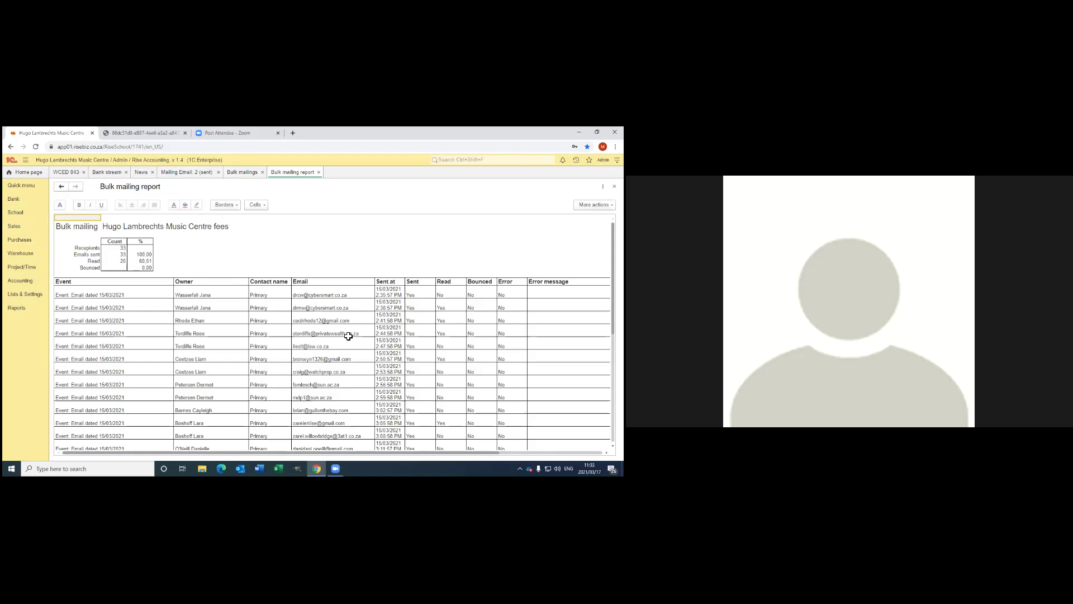
scroll(348, 336, "down", 5)
scroll(344, 337, "up", 5)
scroll(372, 343, "down", 2)
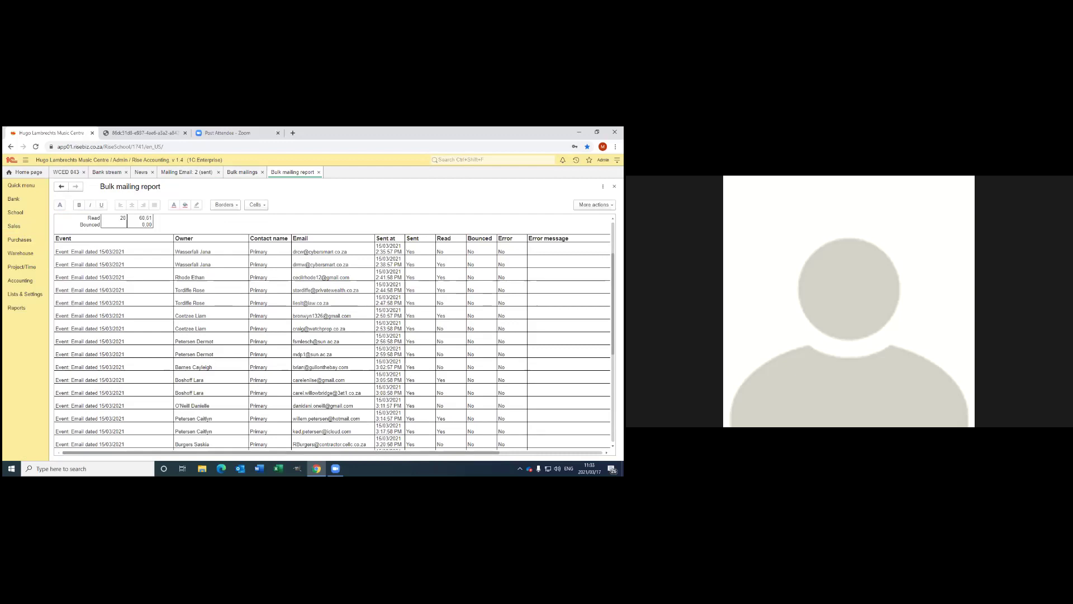
scroll(335, 332, "down", 15)
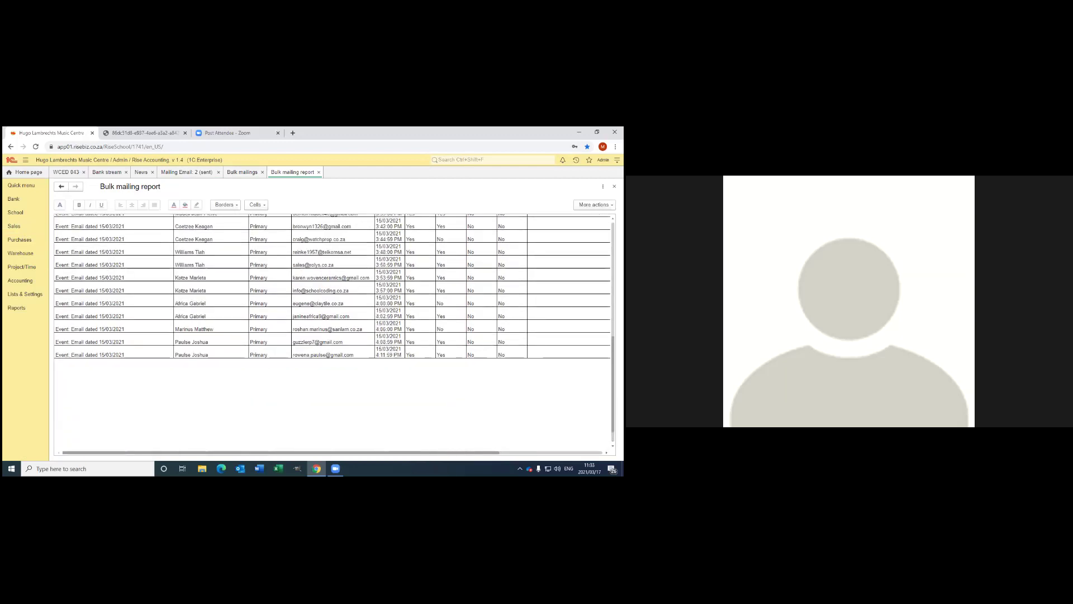
scroll(334, 323, "up", 3)
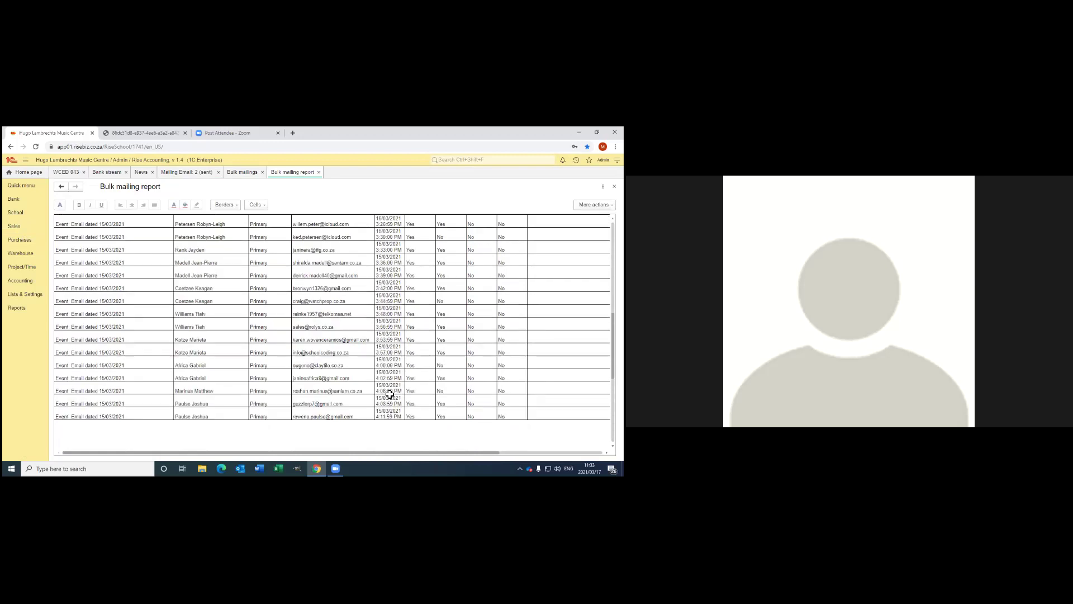
scroll(334, 332, "up", 7)
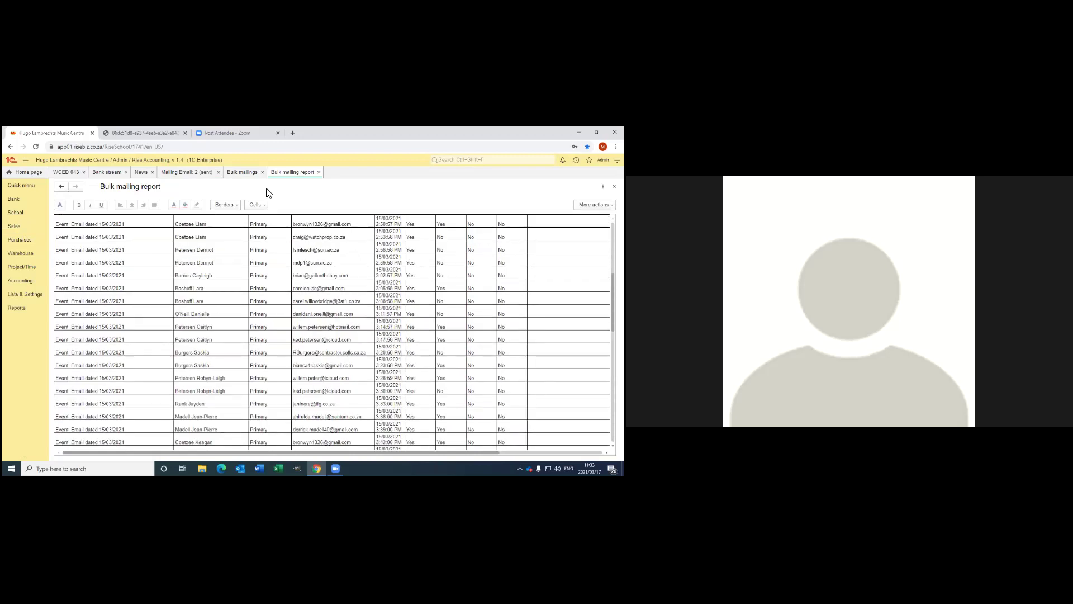
left_click(319, 173)
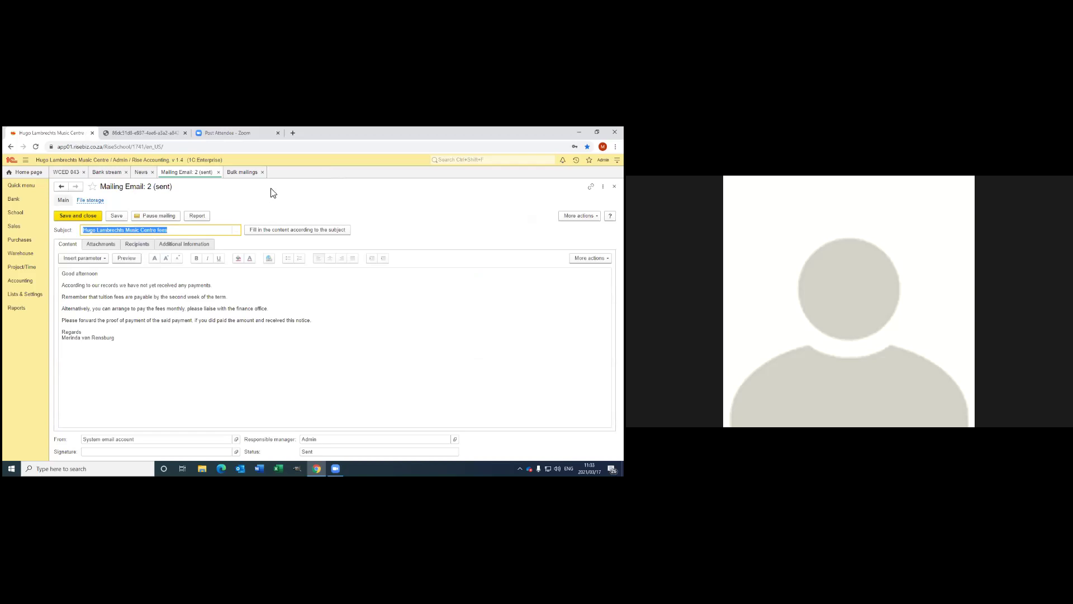
Examine the sent and read marks in the sent mailing's recipient list and close the mailing.
left_click(134, 247)
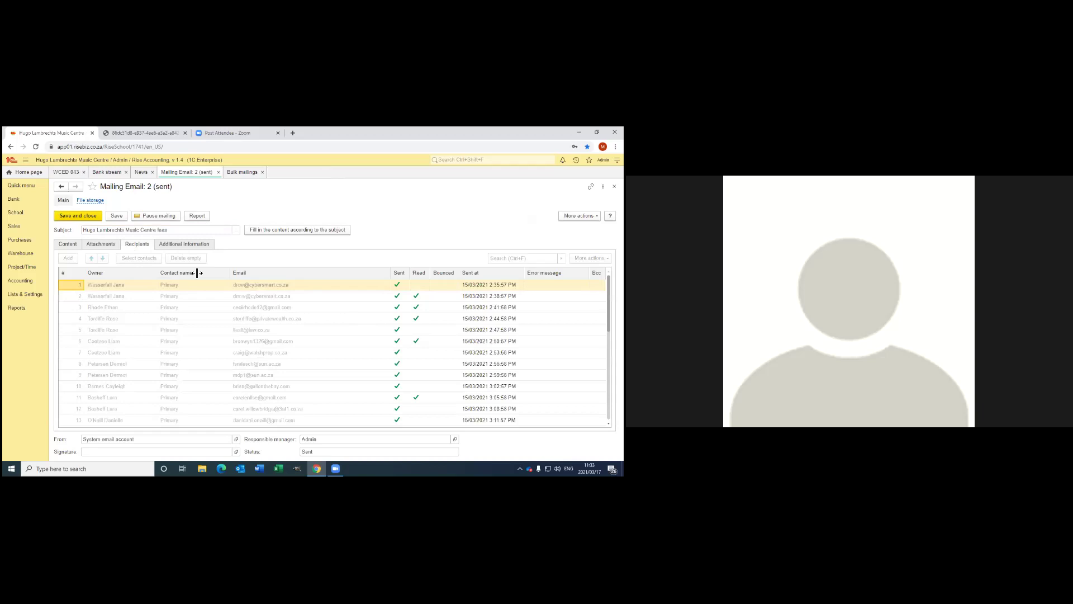
scroll(369, 300, "down", 2)
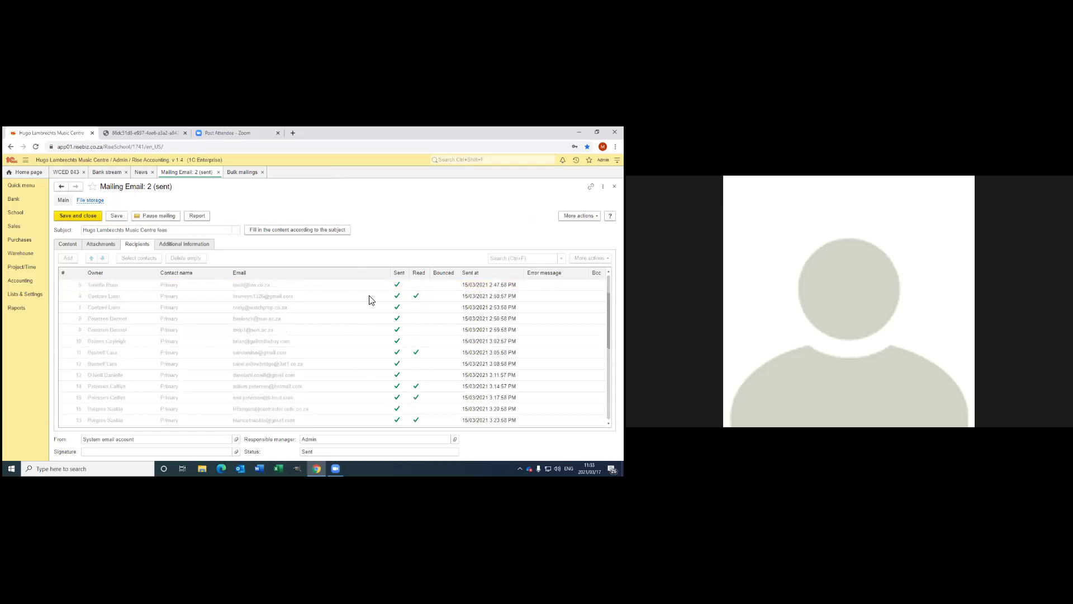
scroll(420, 350, "down", 1)
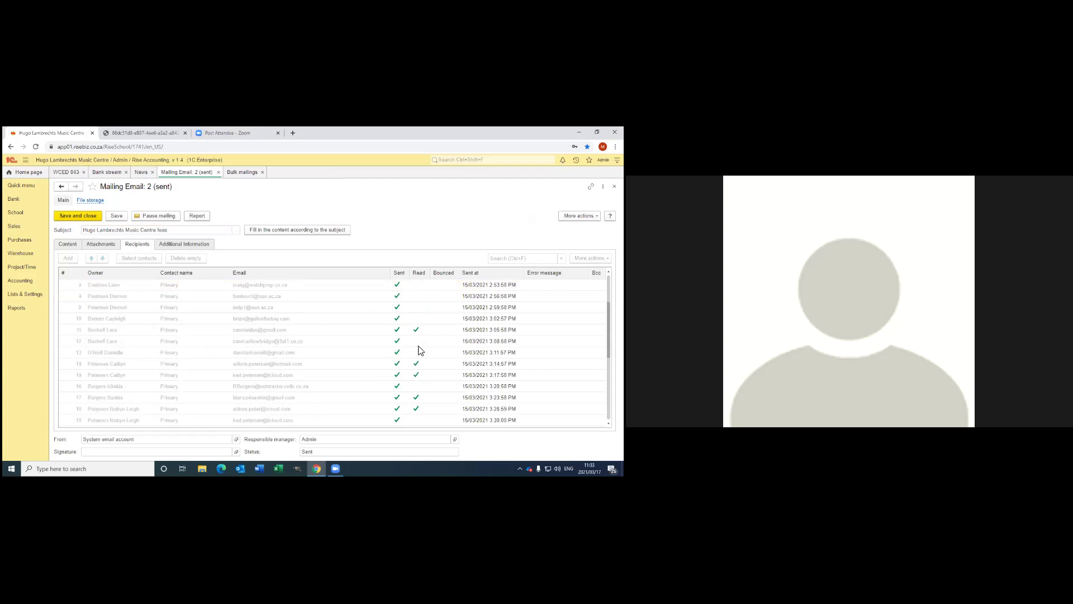
scroll(420, 350, "down", 5)
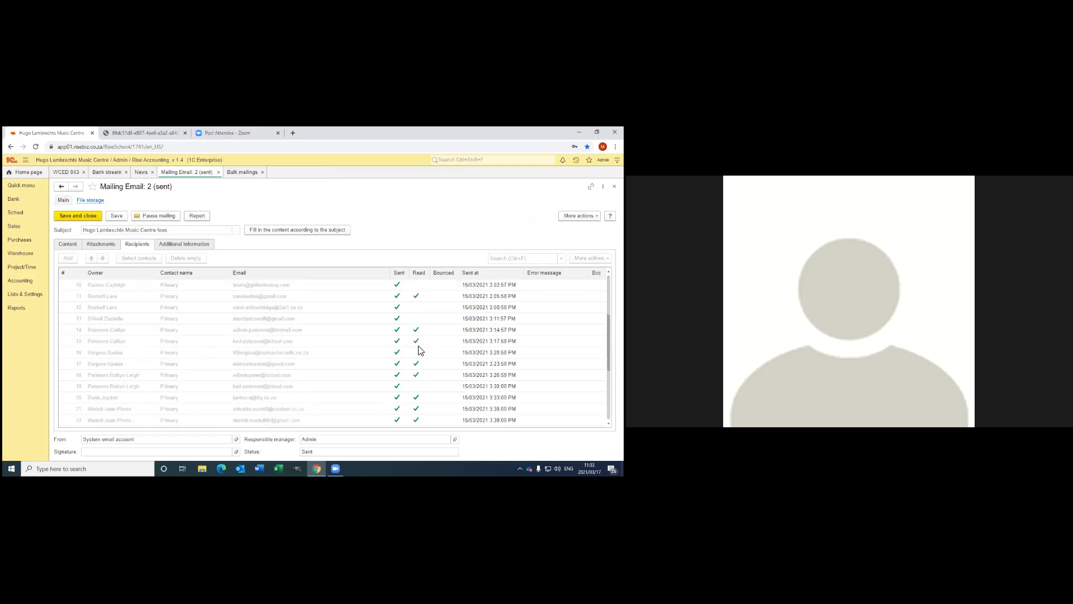
scroll(416, 351, "up", 8)
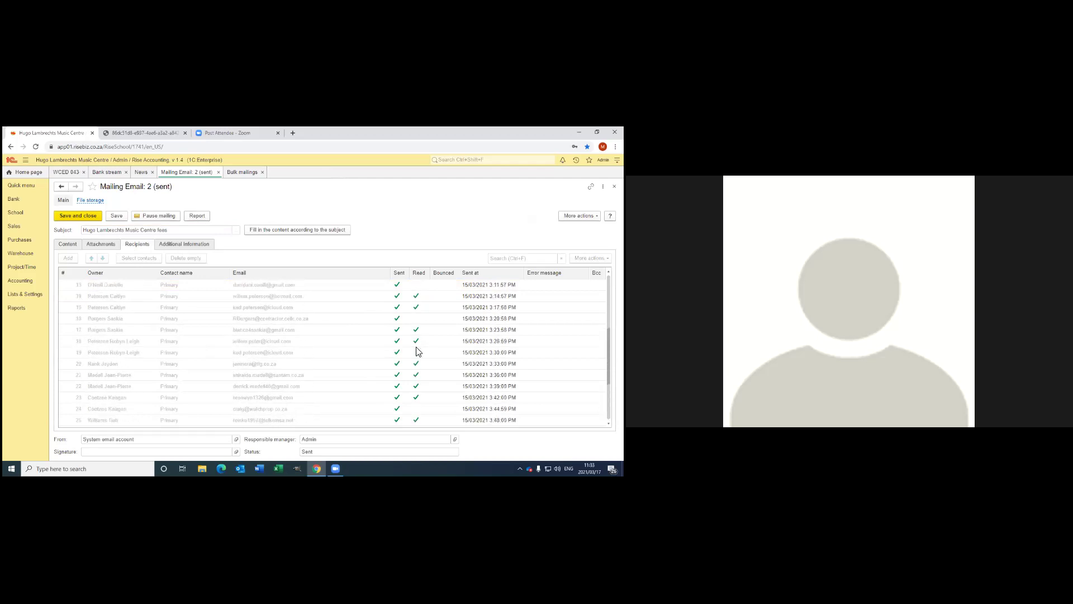
left_click(219, 172)
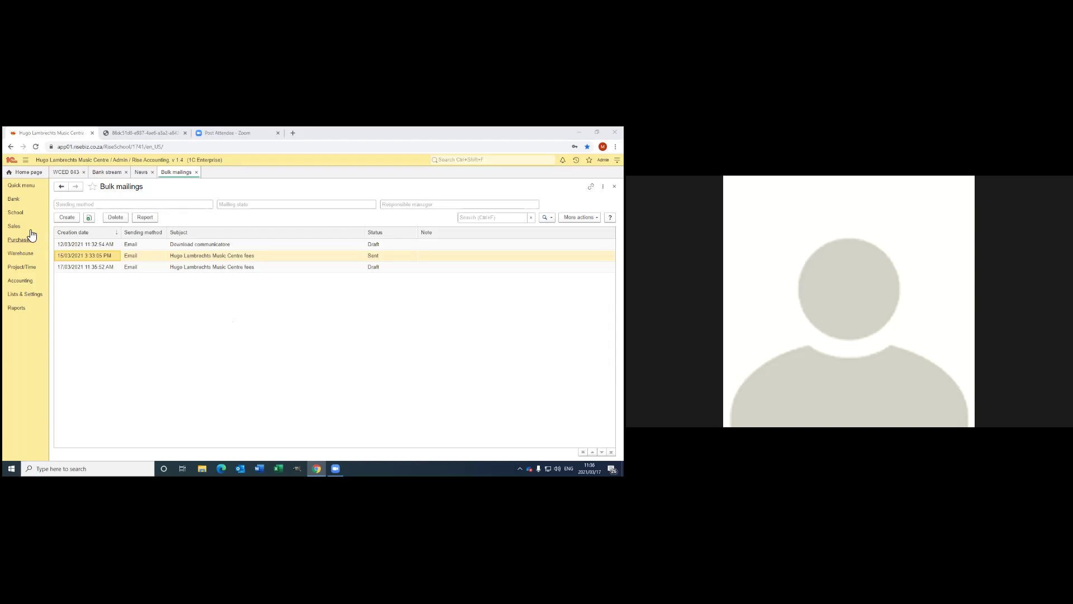
Open the School students list, remove the AC-Guitar class filter, and open the first student's record.
left_click(15, 213)
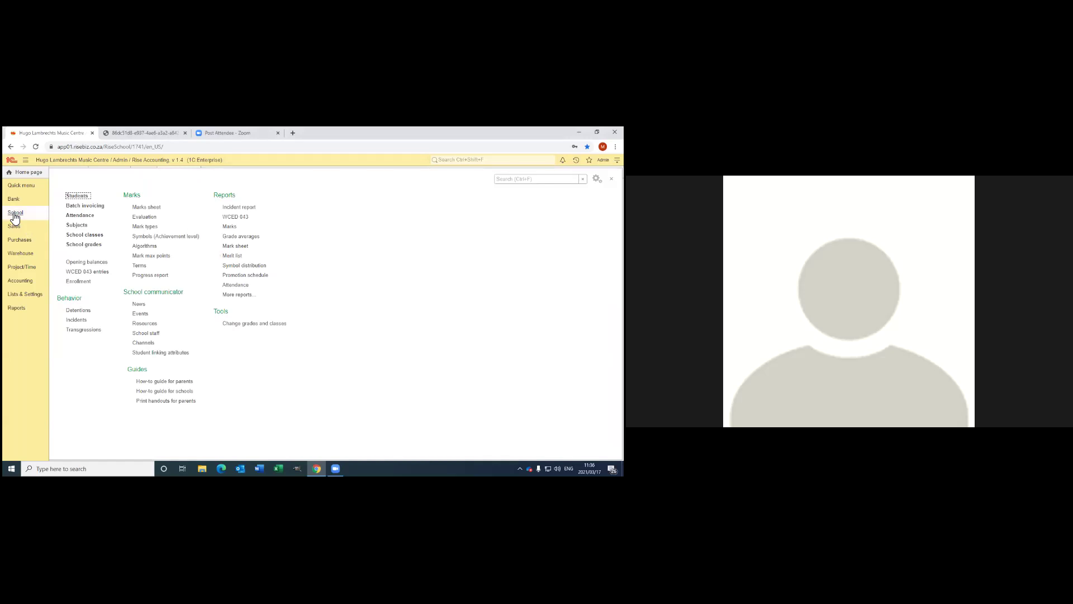
left_click(76, 199)
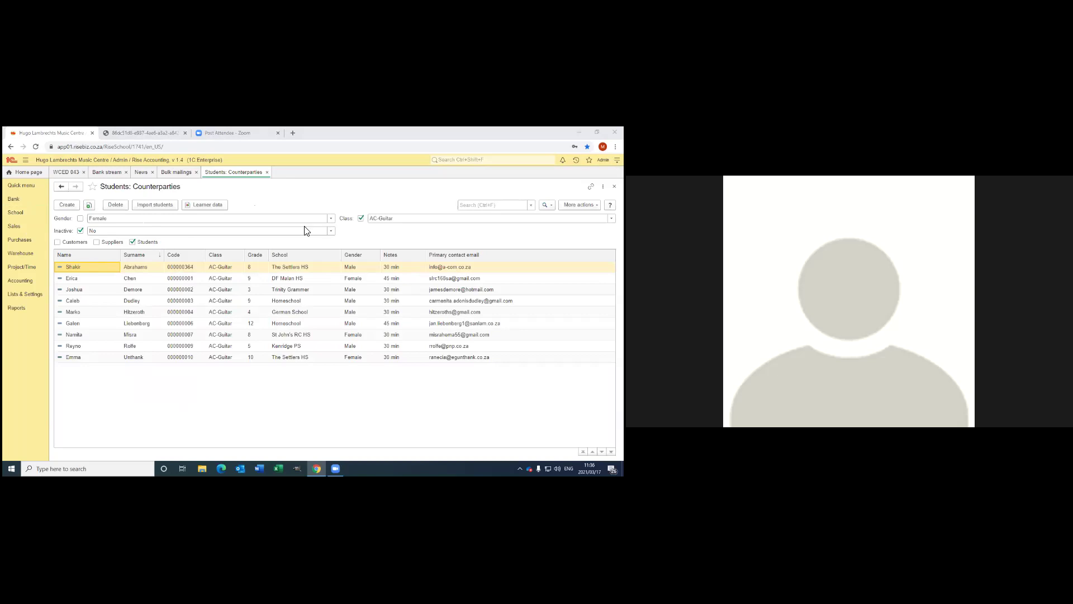
left_click(360, 218)
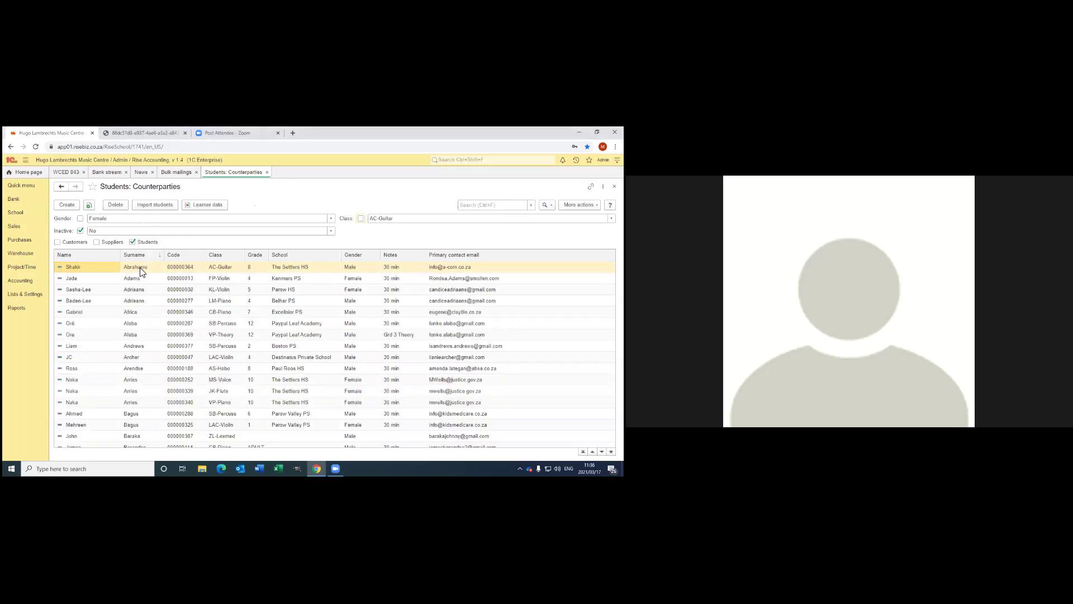
left_click(140, 270)
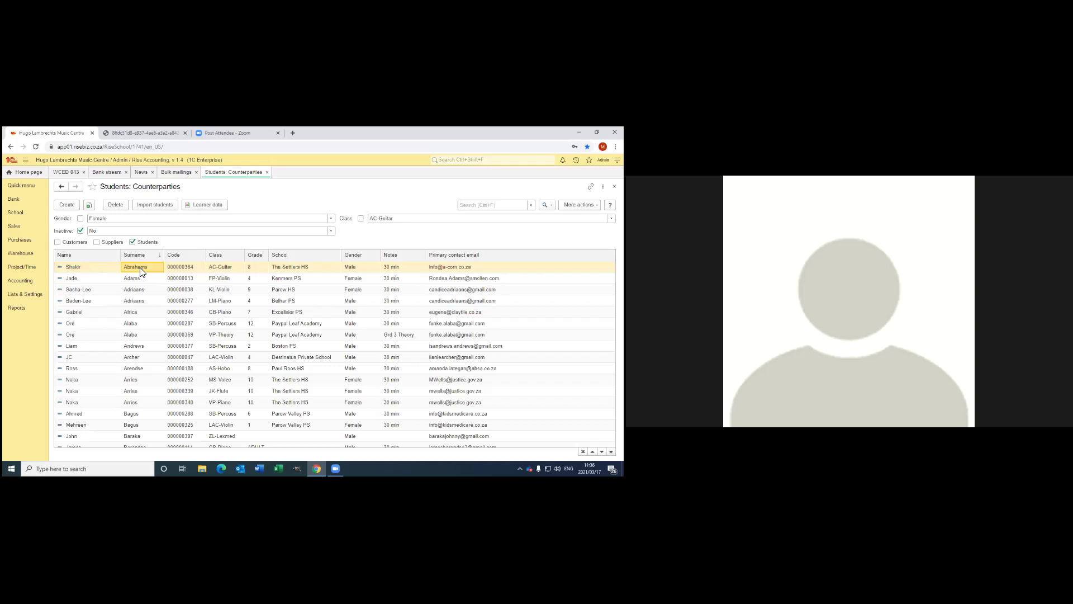
double_click(140, 270)
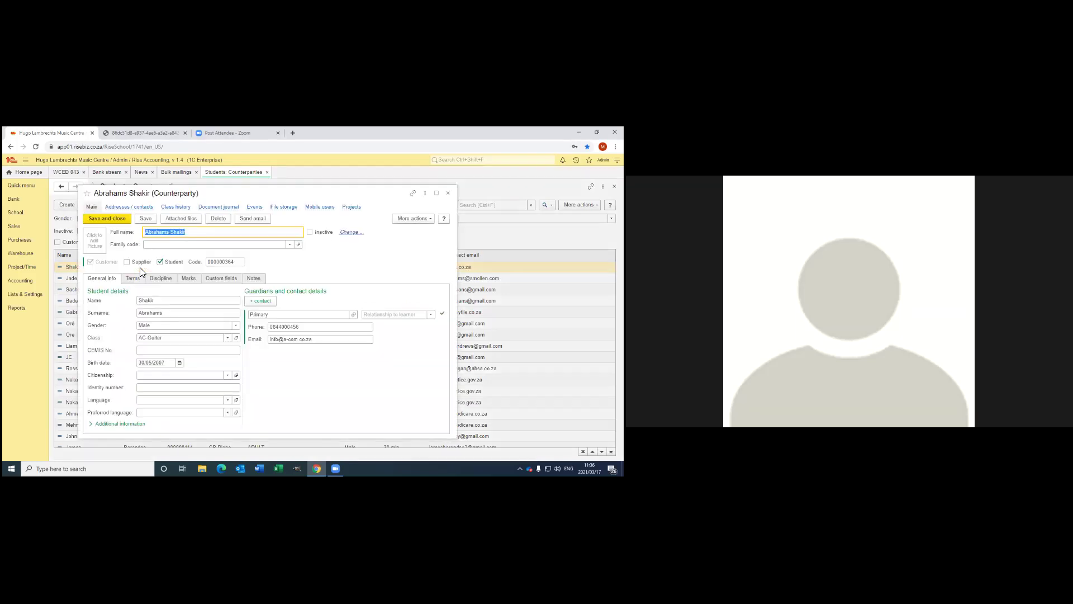
Examine the student's custom fields and general information, and close the record.
left_click(212, 282)
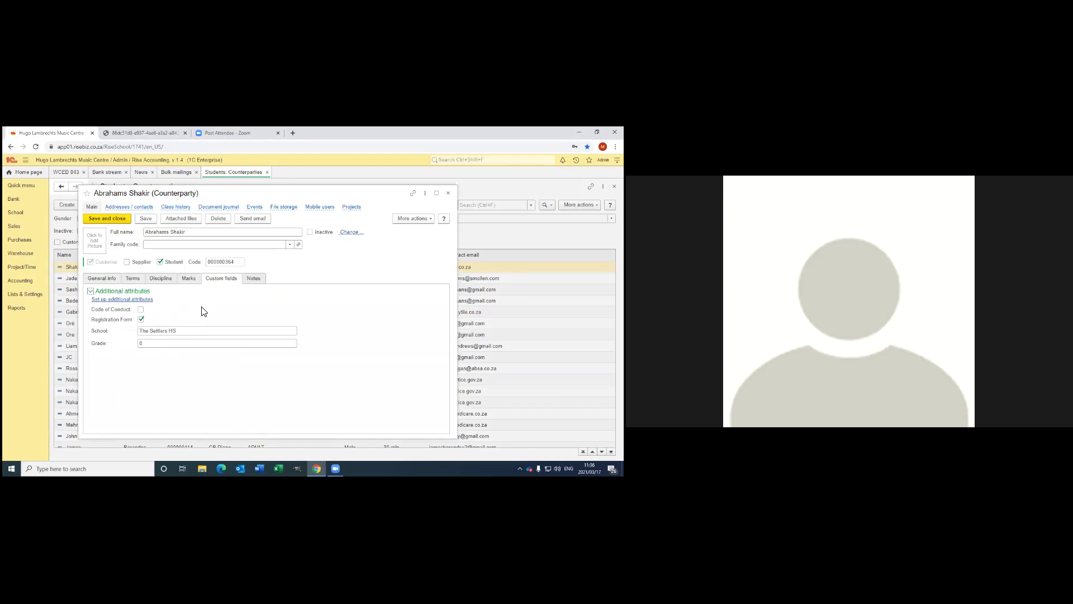
left_click(101, 282)
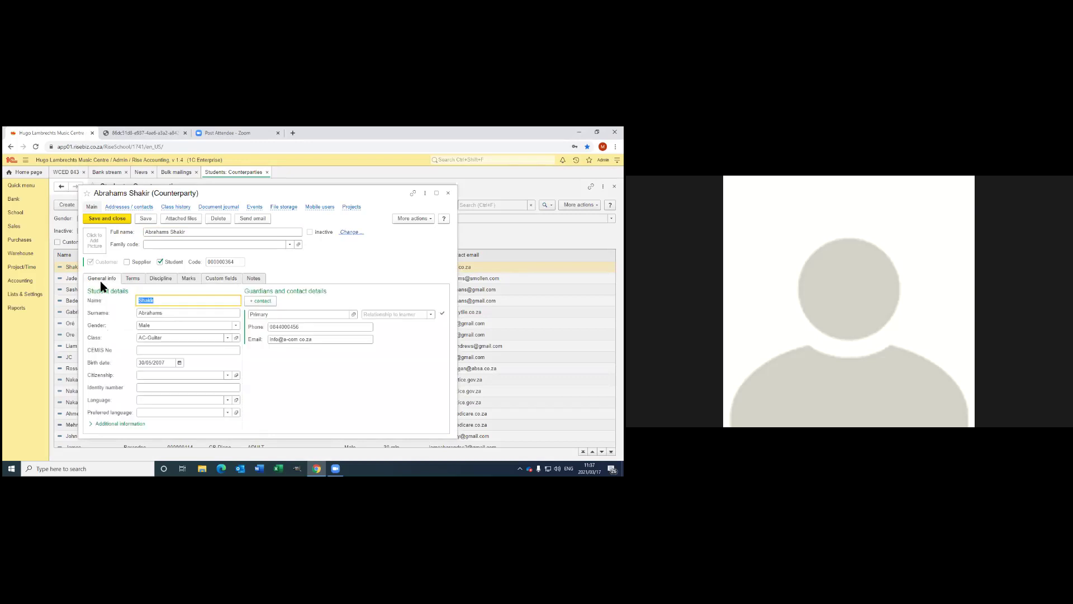
left_click(447, 193)
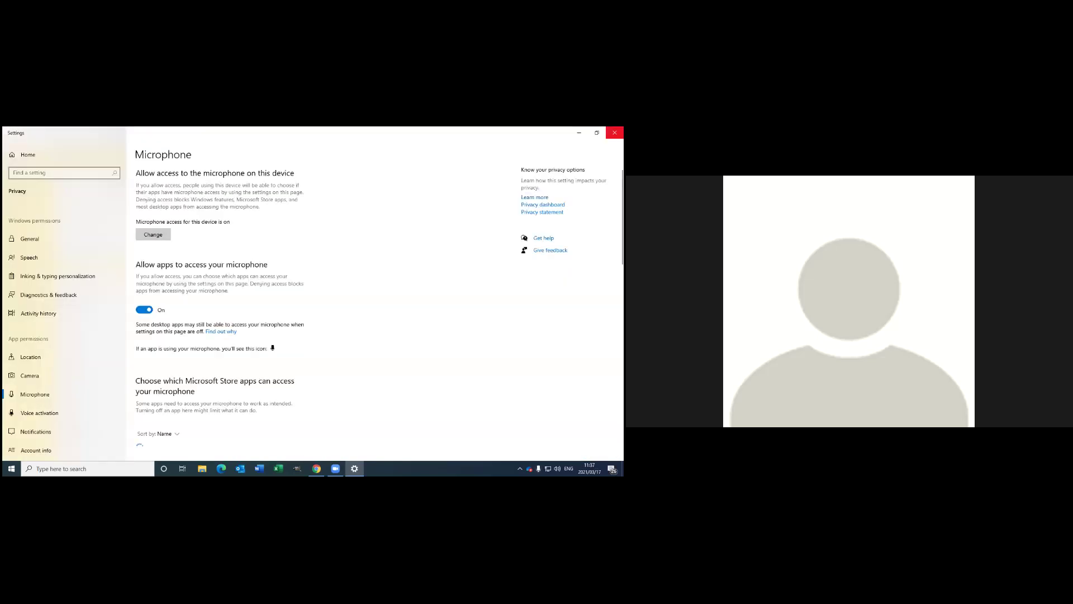
Close the Windows microphone privacy settings window.
left_click(614, 132)
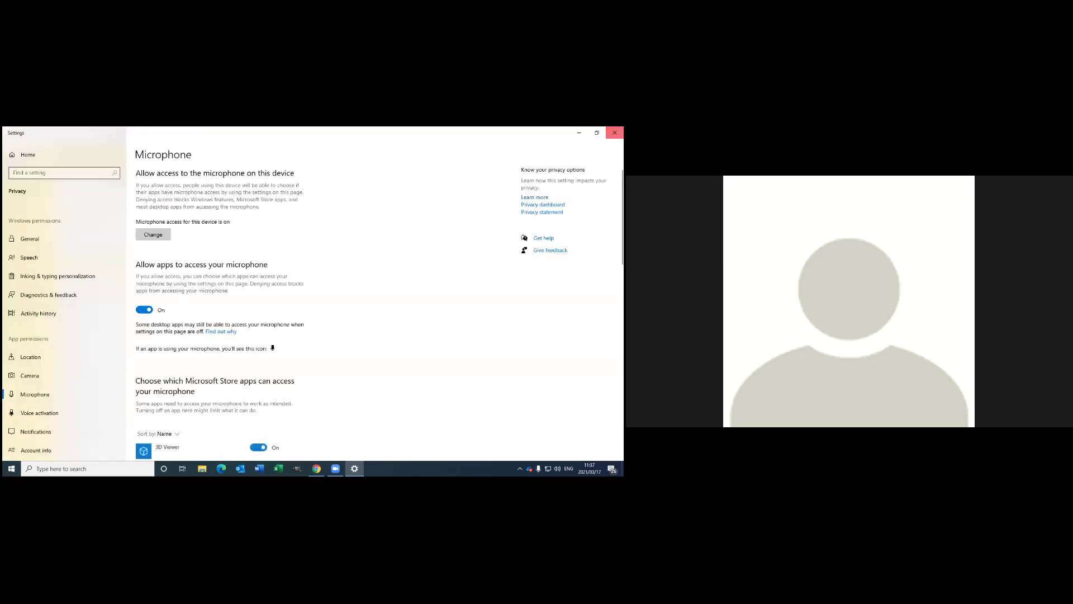